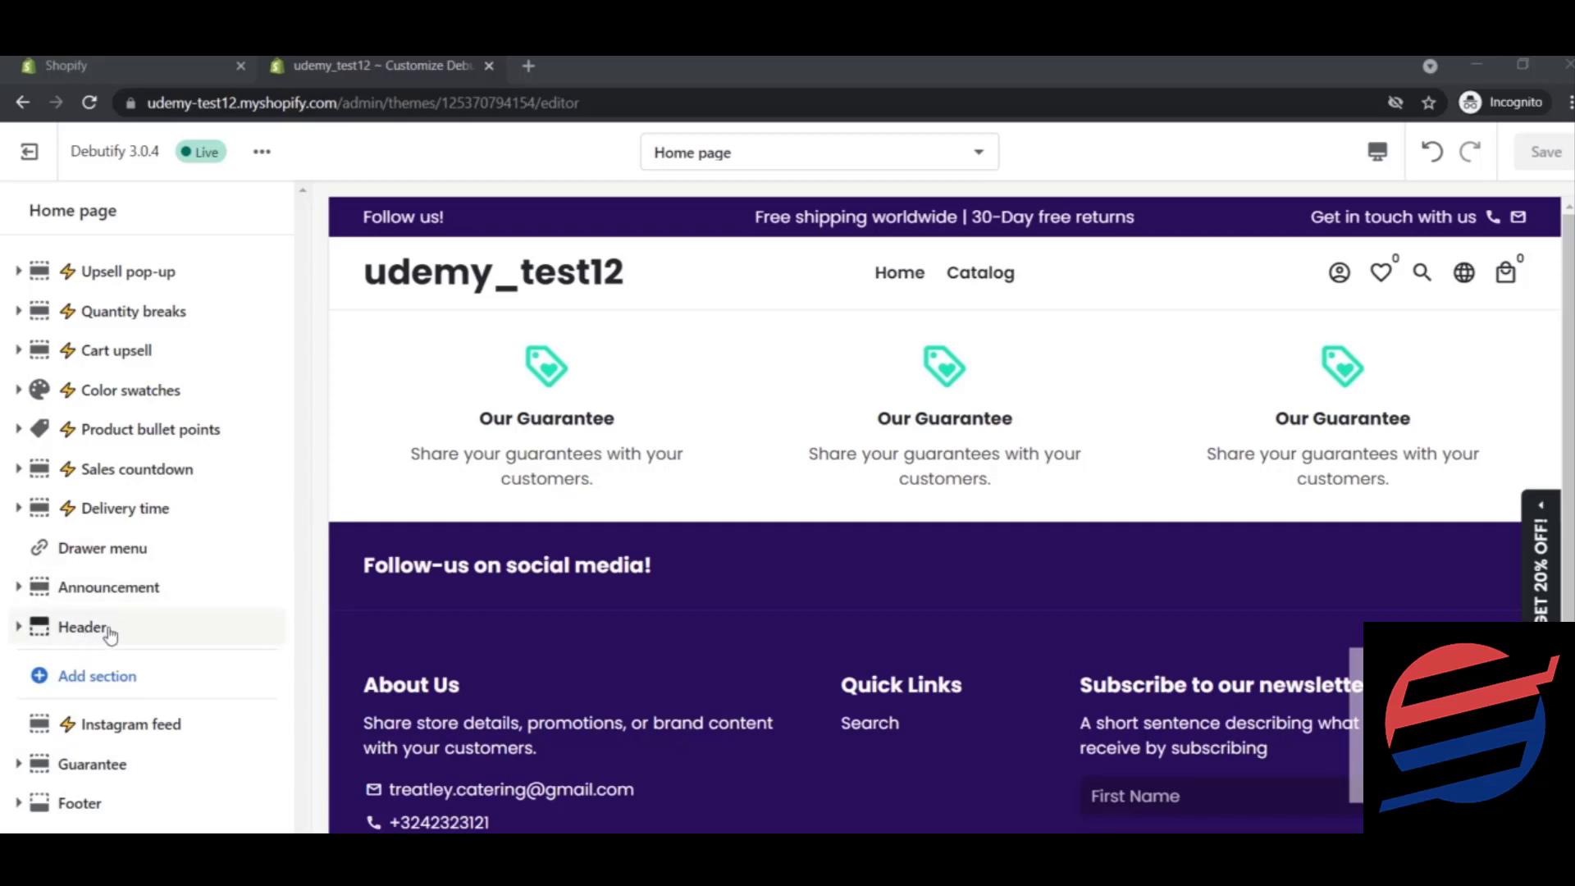
- Add a Slideshow section to the home page beneath the header
left_click(105, 692)
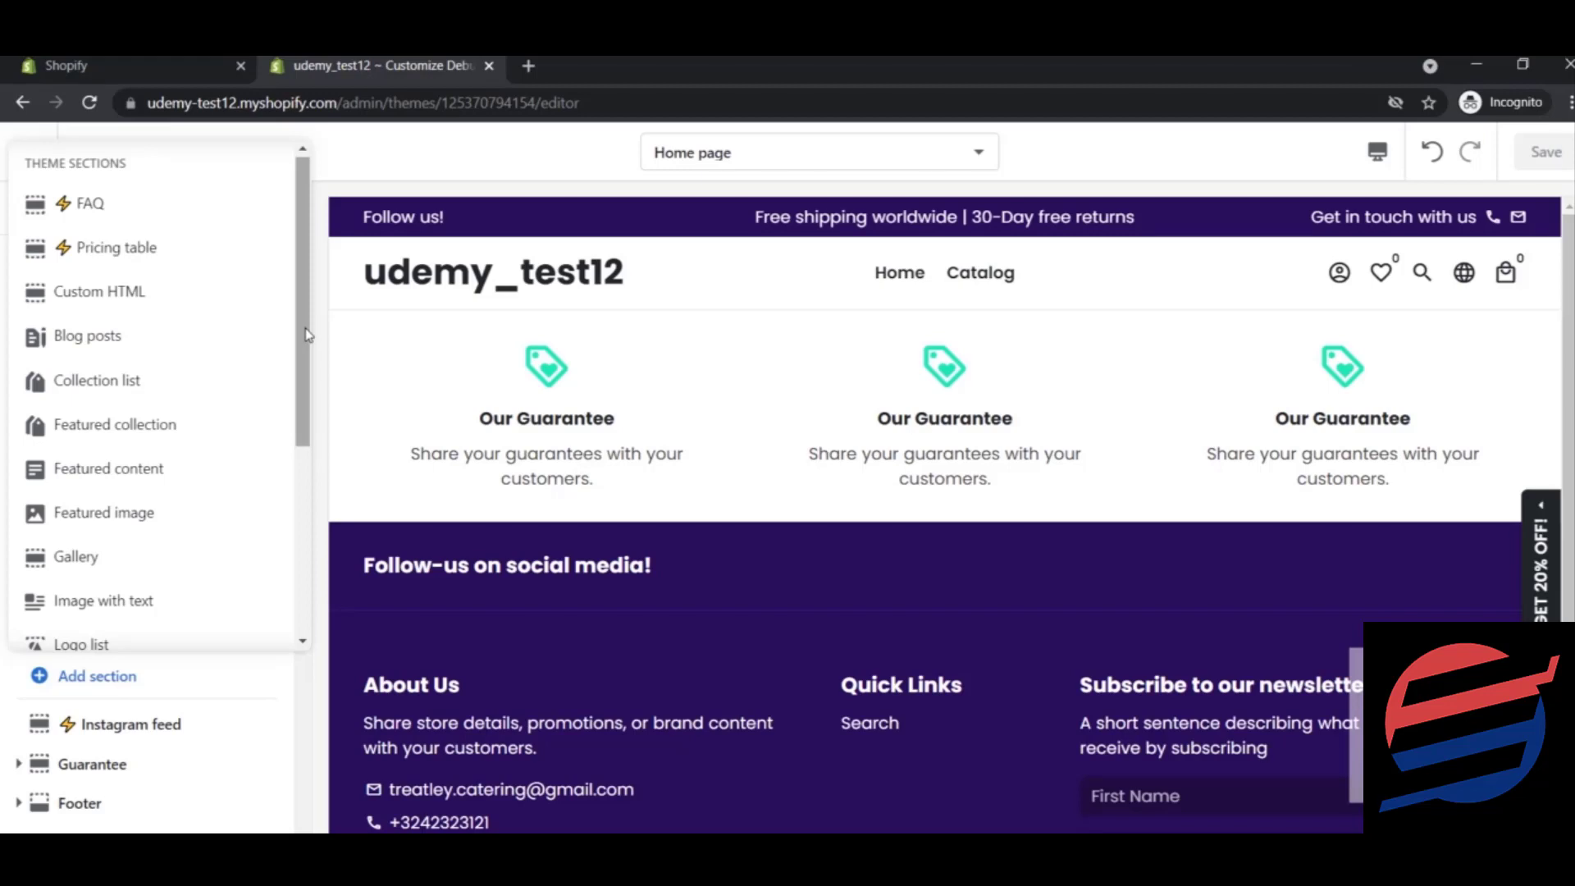
scroll(305, 338, "down", 1)
left_click_drag(305, 338, 307, 524)
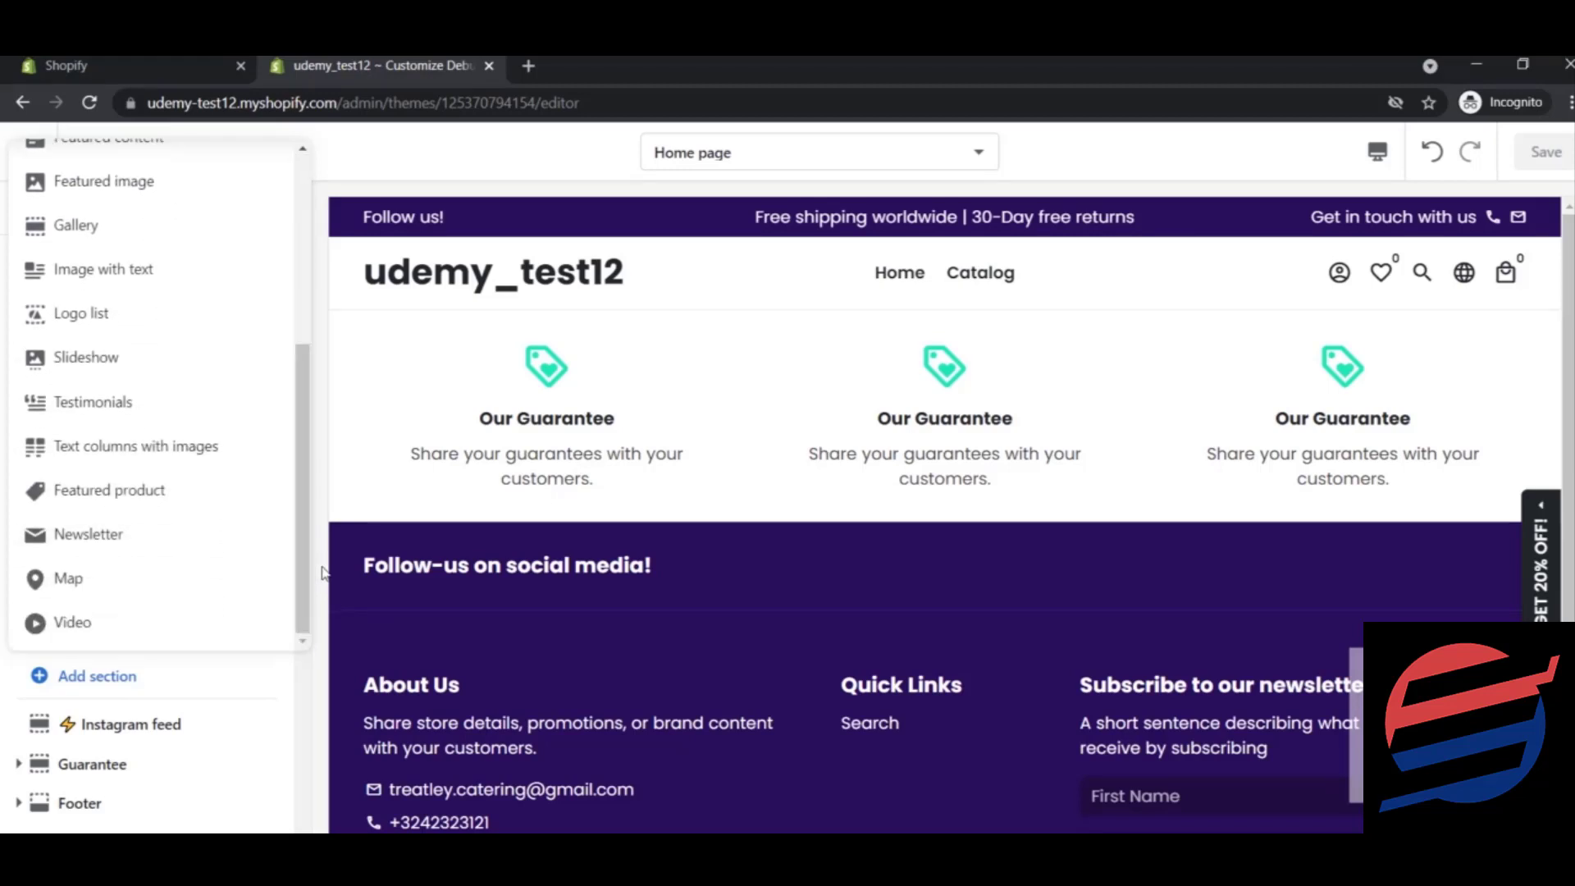
left_click(167, 376)
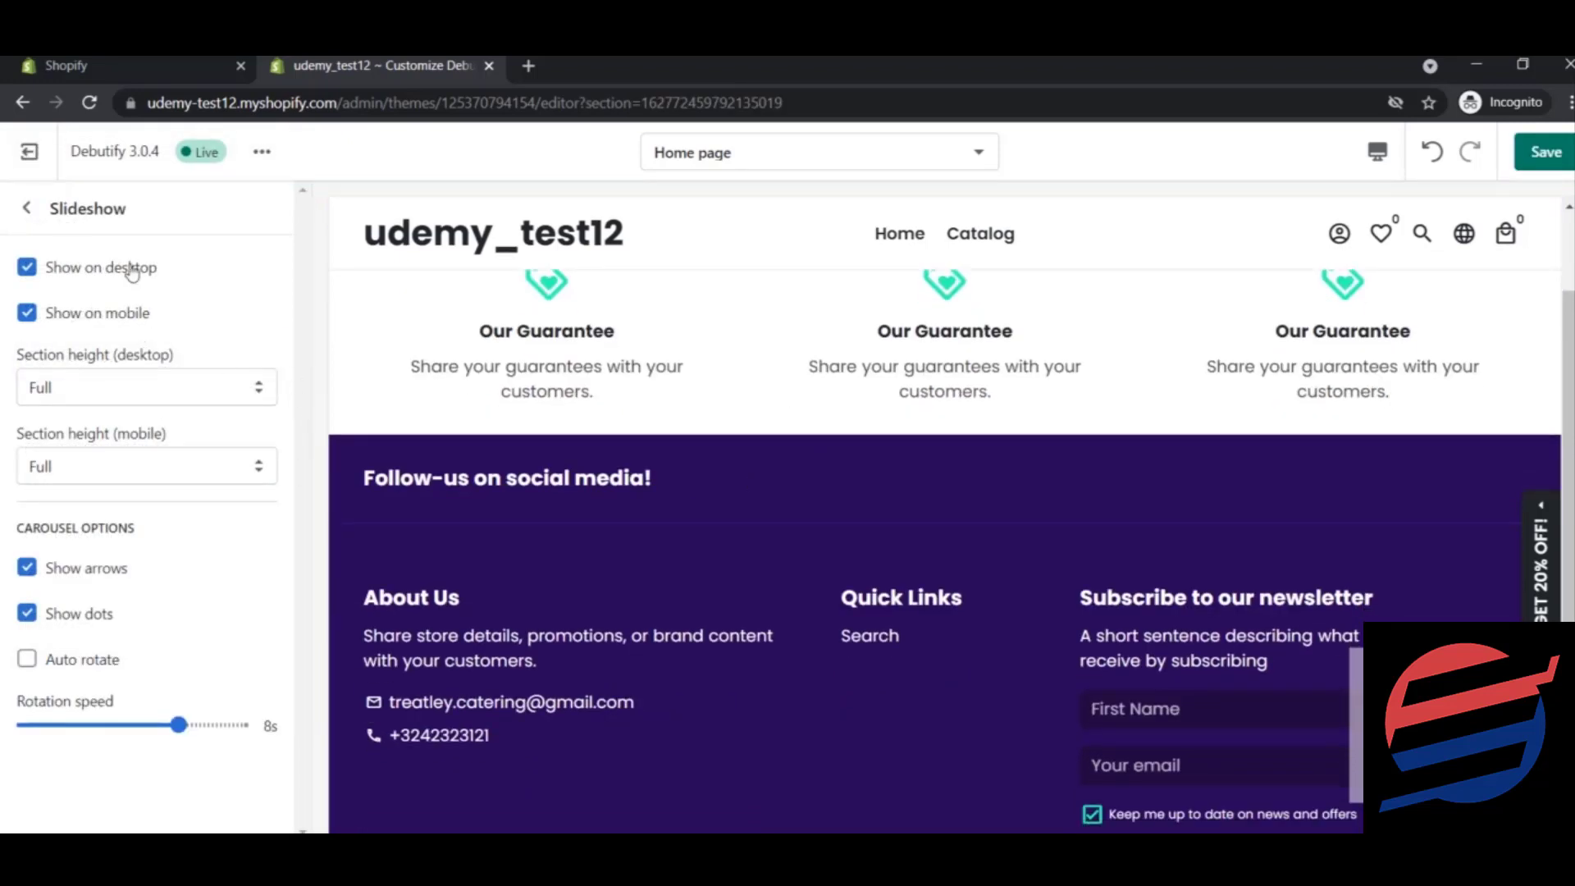
- Set the slideshow's section height to Medium for both desktop and mobile
left_click(139, 391)
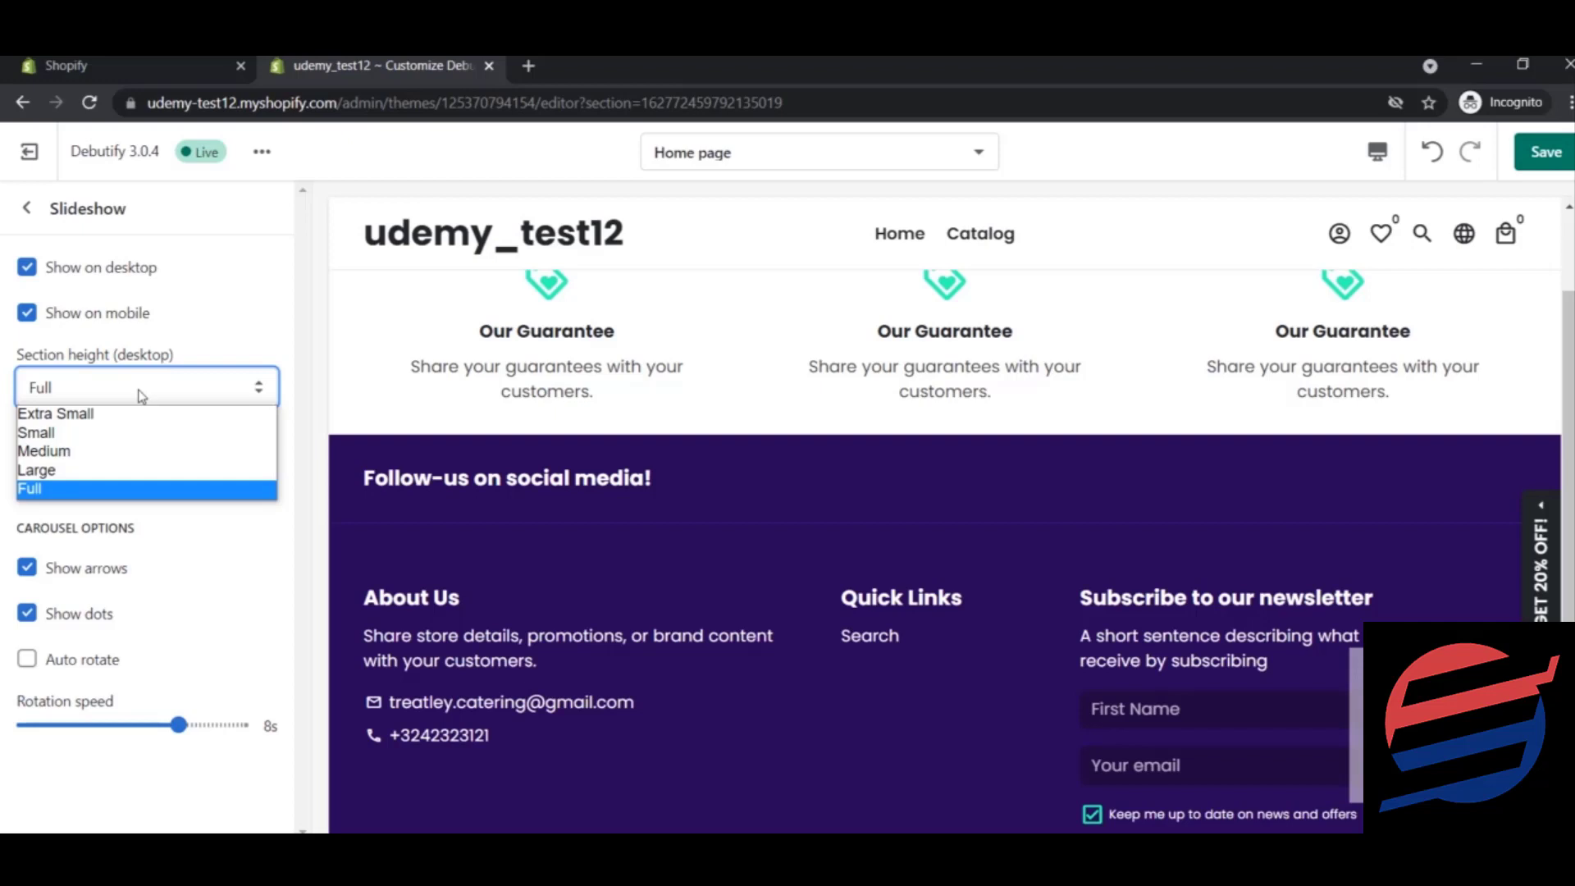
left_click(97, 452)
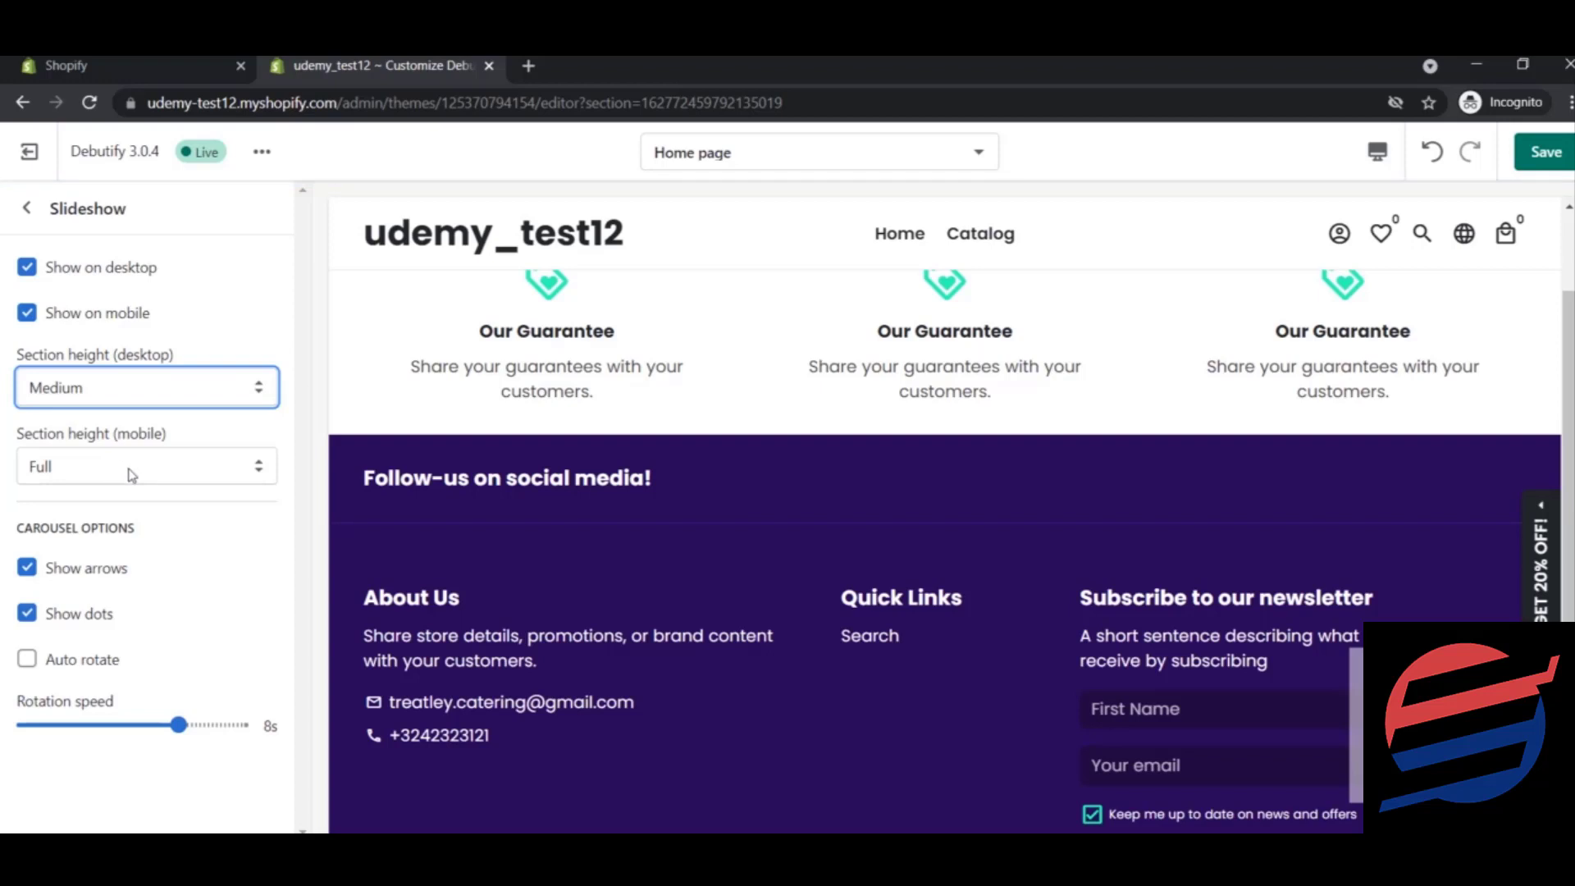
left_click(132, 475)
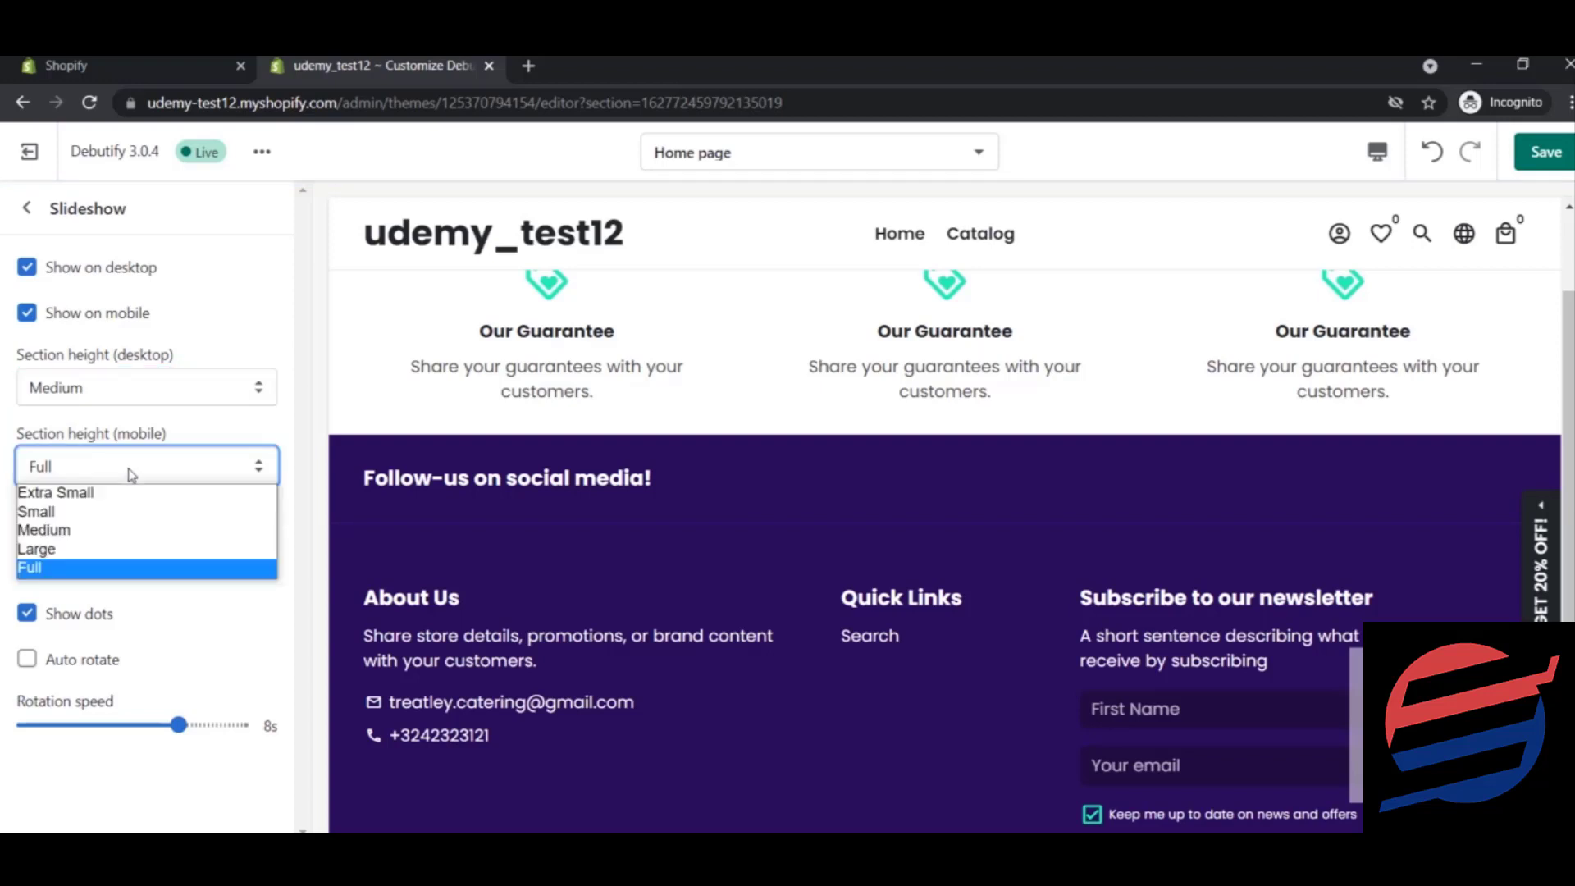
left_click(115, 528)
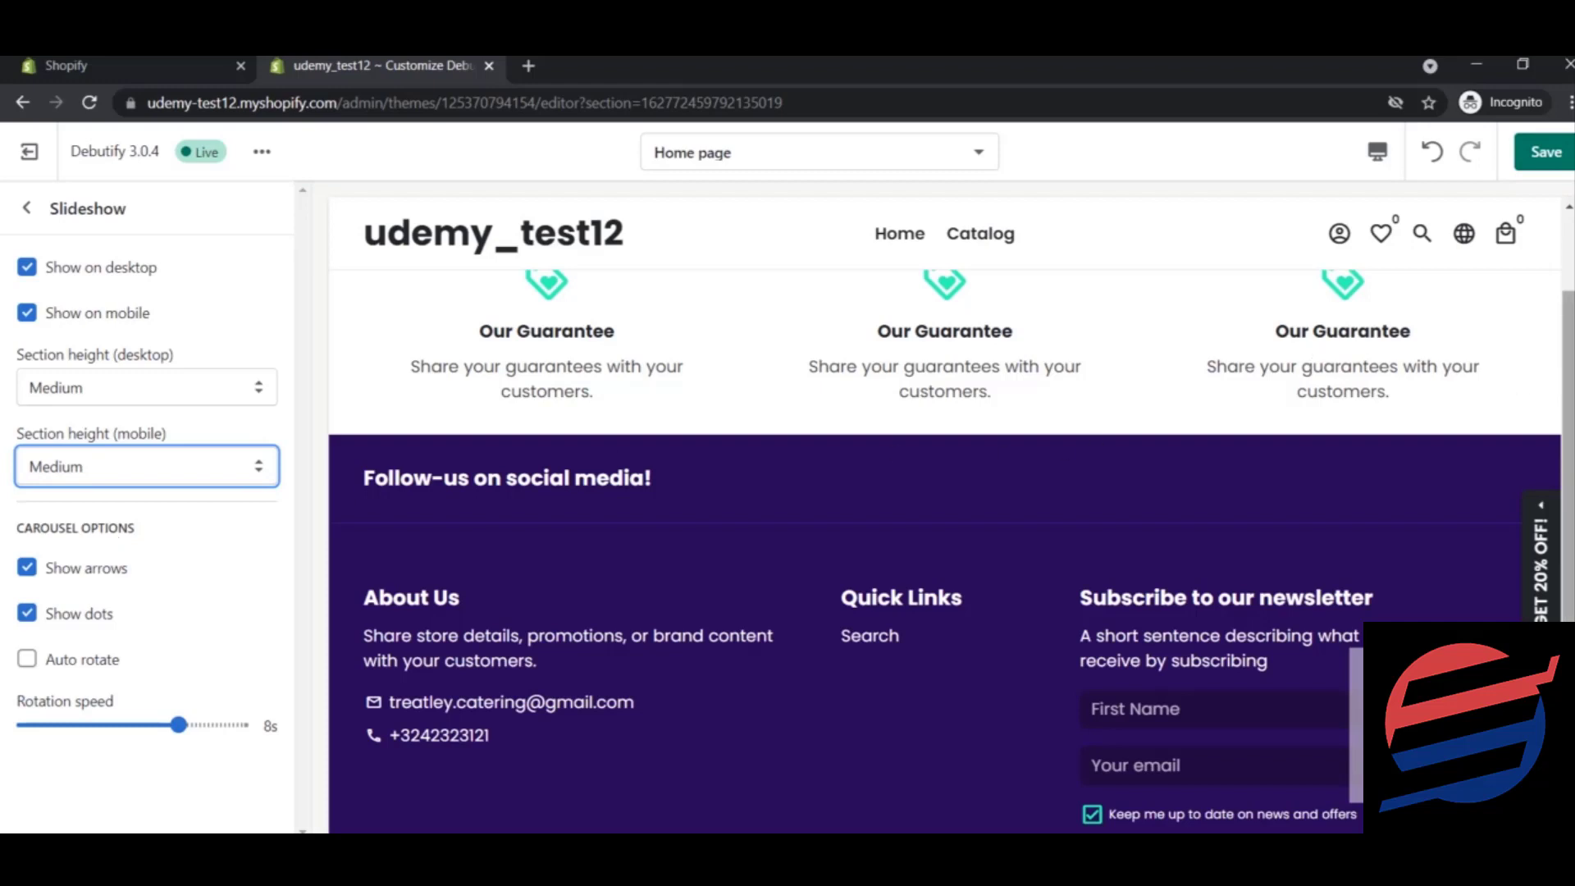
- Save the theme with the new slideshow section settings
scroll(1569, 337, "up", 2)
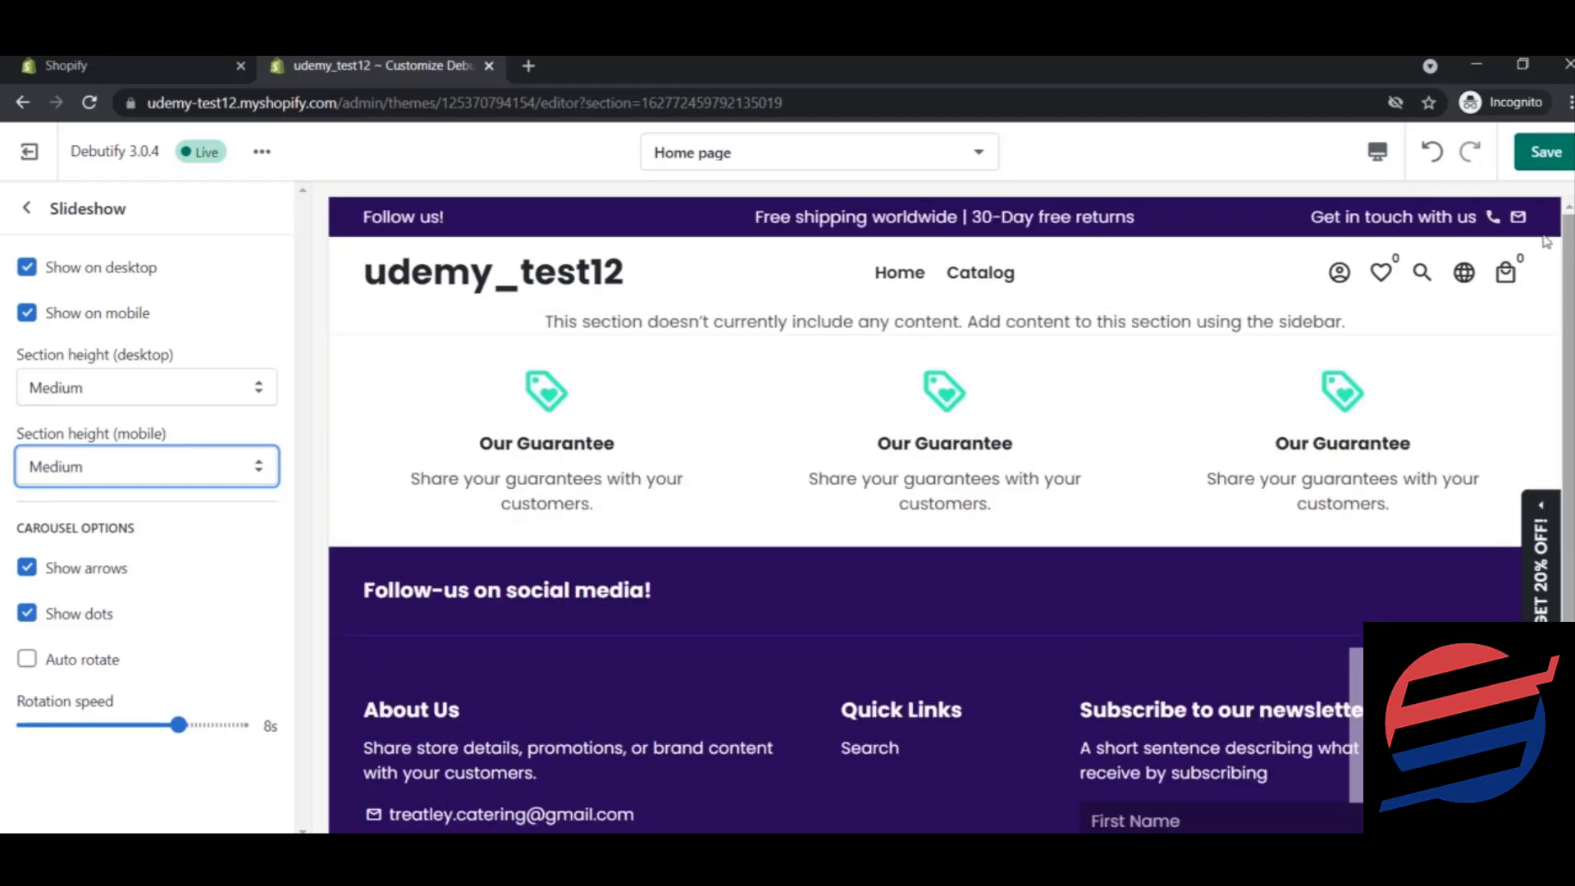
left_click_drag(555, 322, 958, 348)
left_click(959, 348)
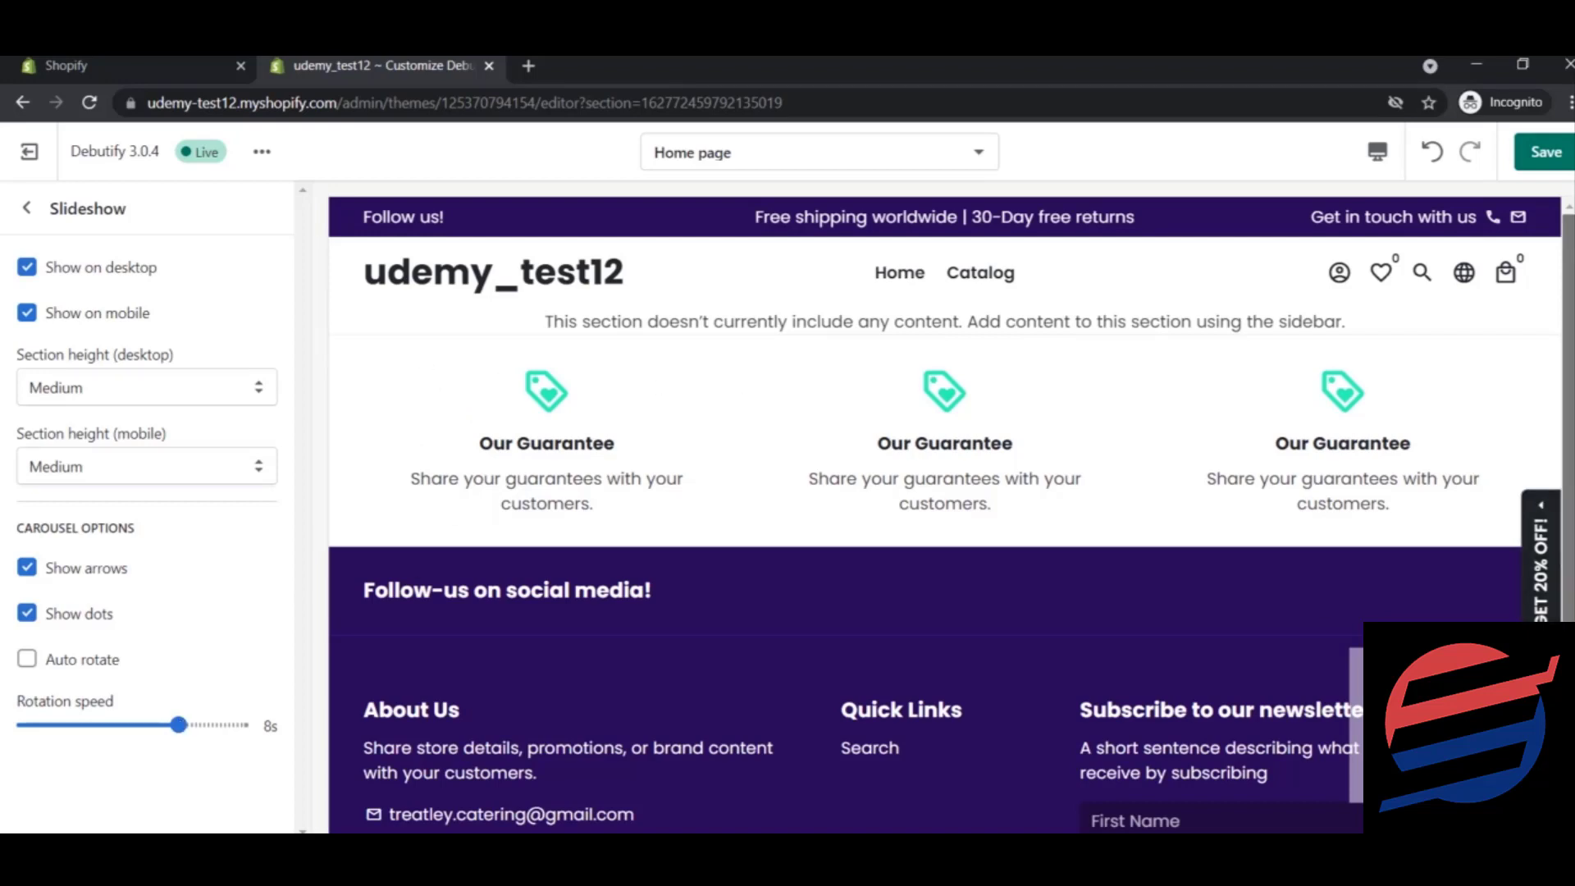
scroll(1516, 293, "down", 2)
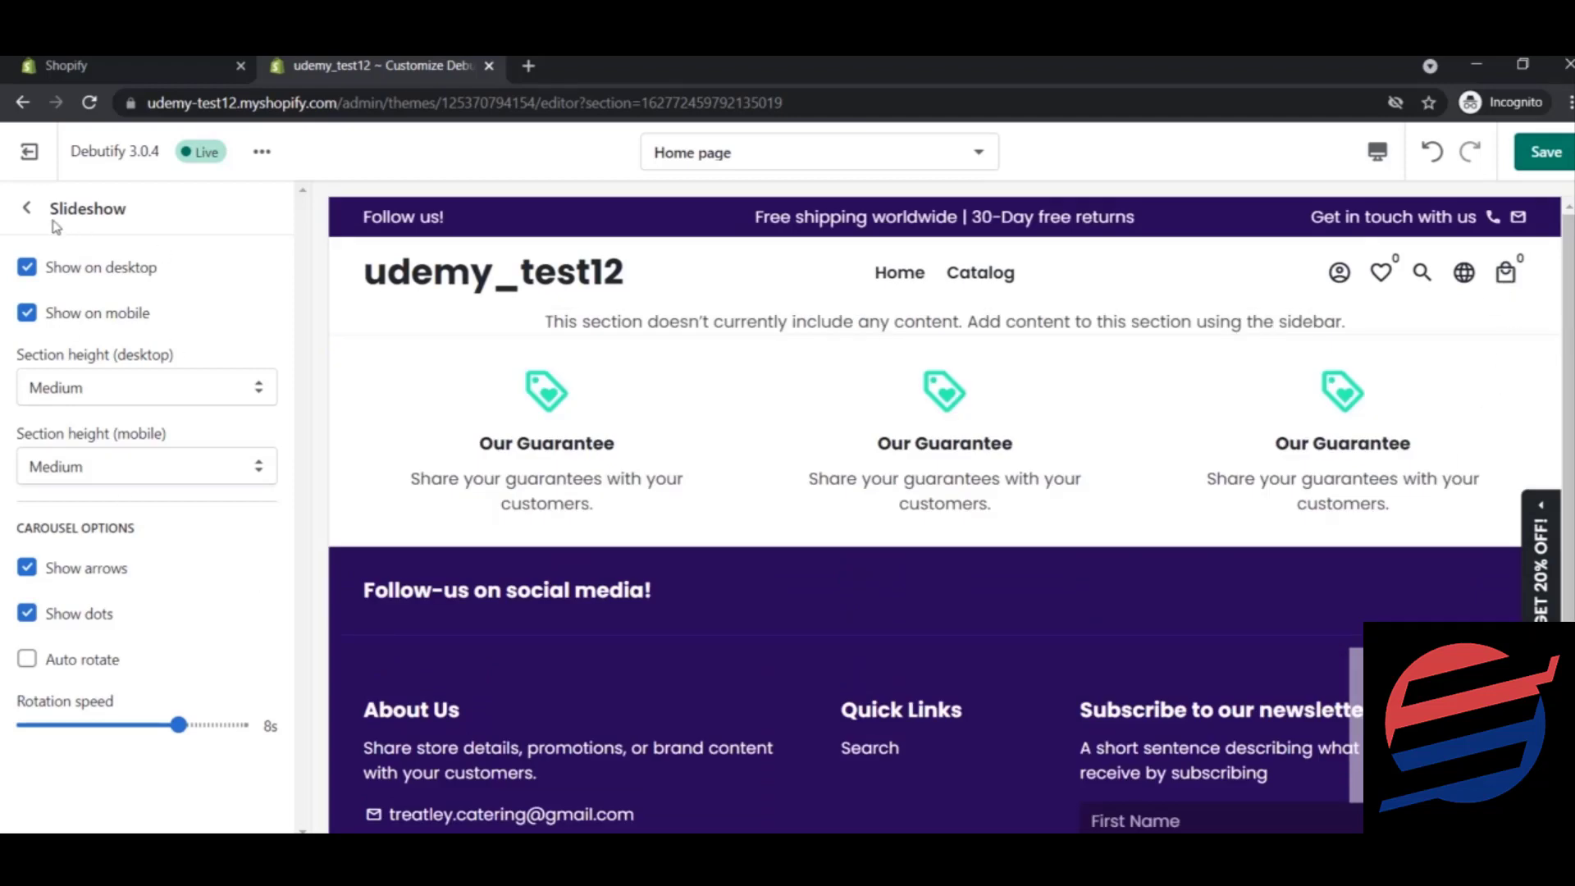
left_click(1464, 272)
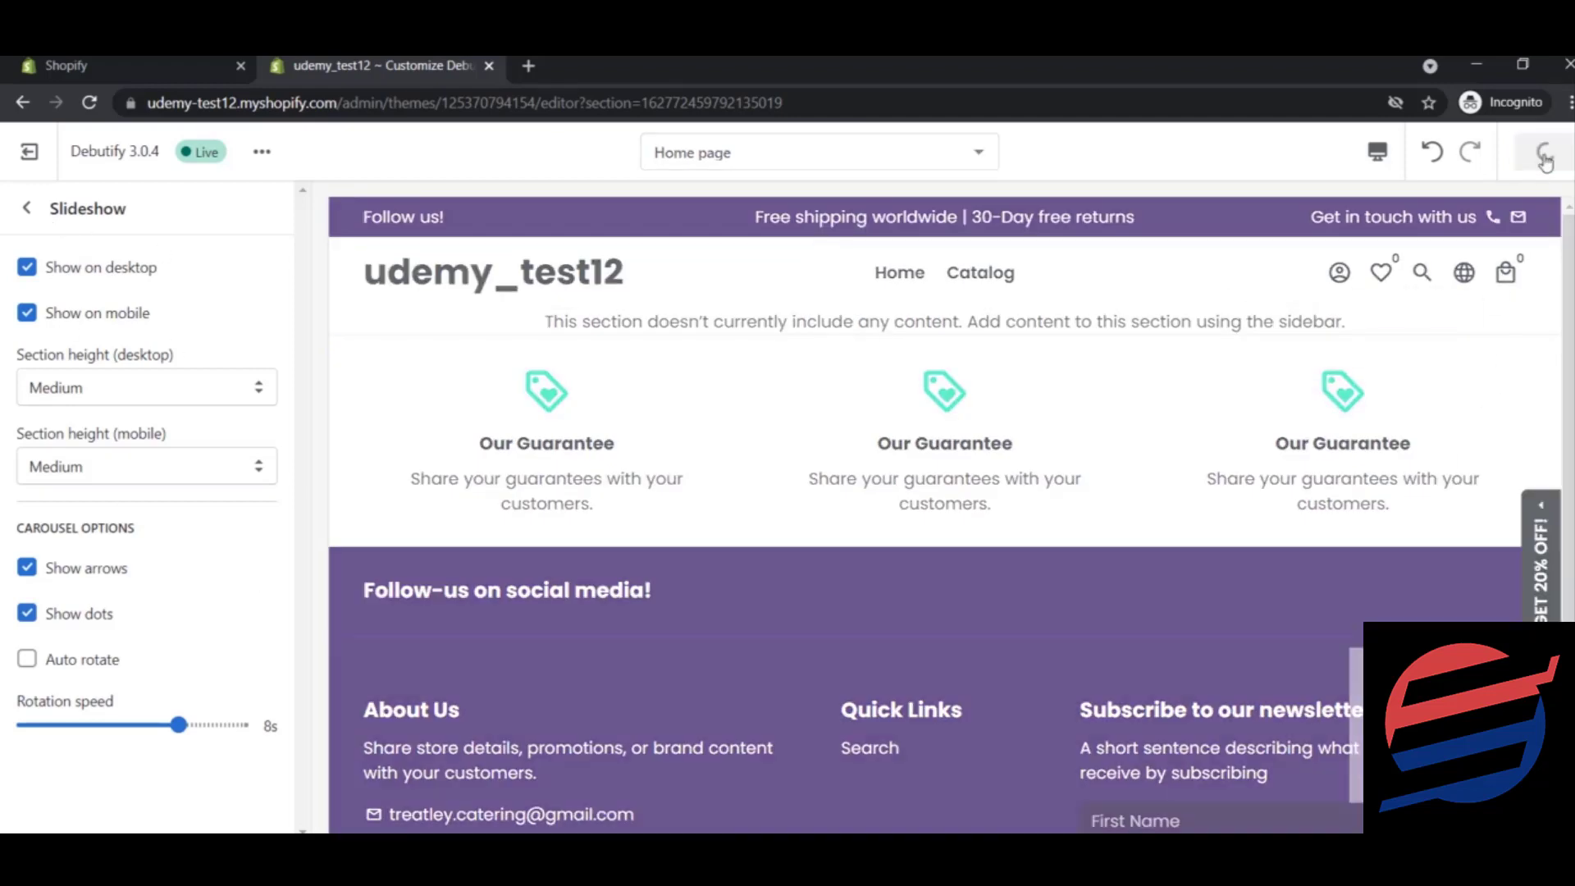
left_click(1546, 156)
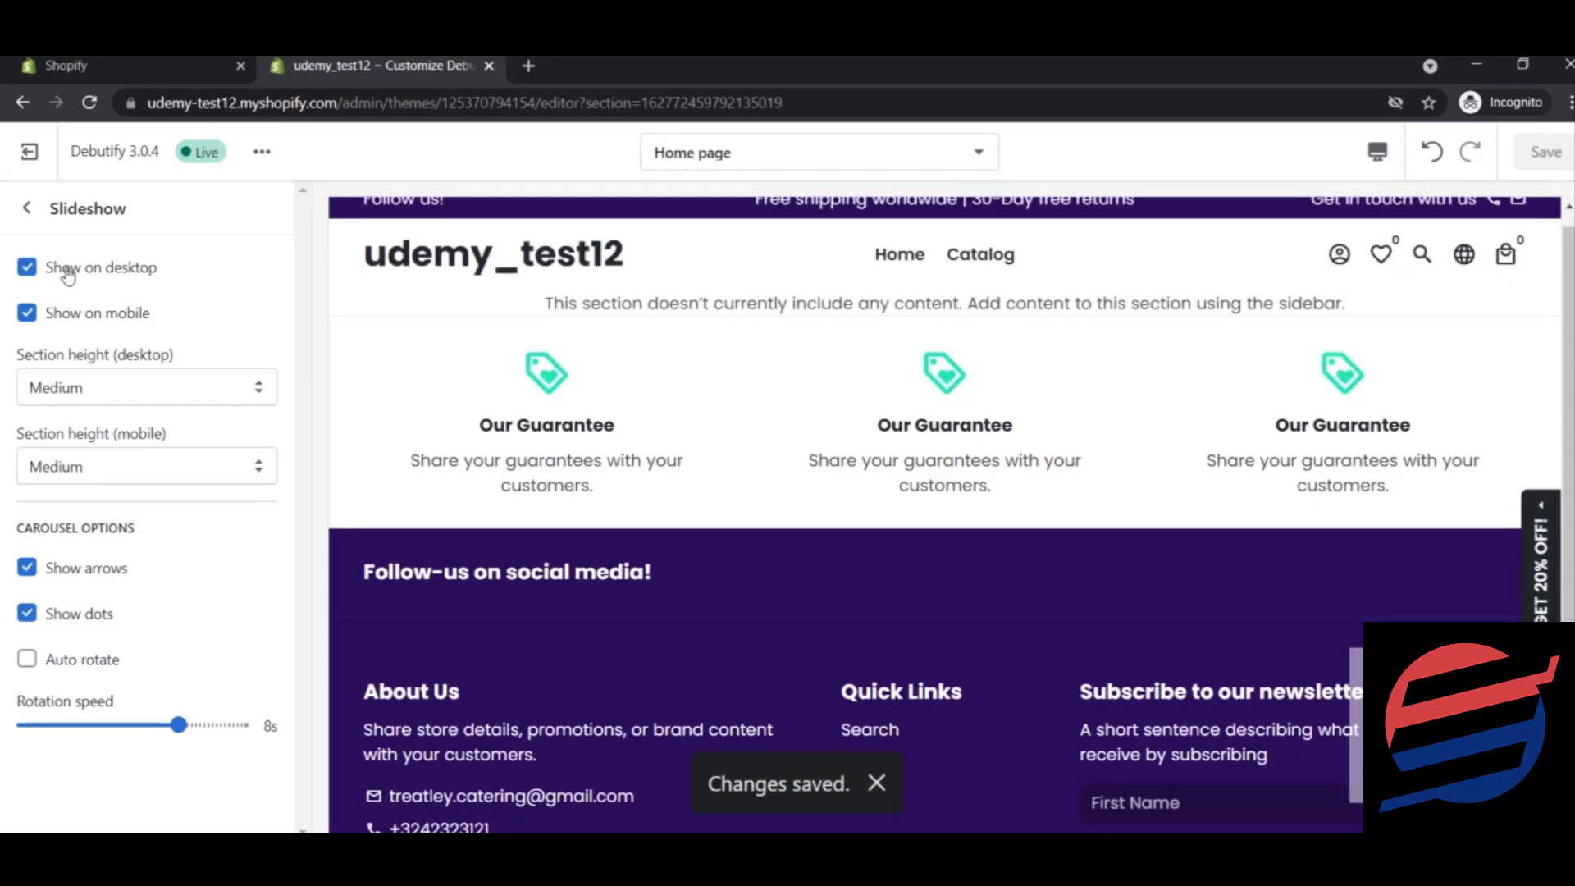
- Add a slide to the Slideshow section, then return to the home page's section list and collapse the slideshow entry
left_click(28, 209)
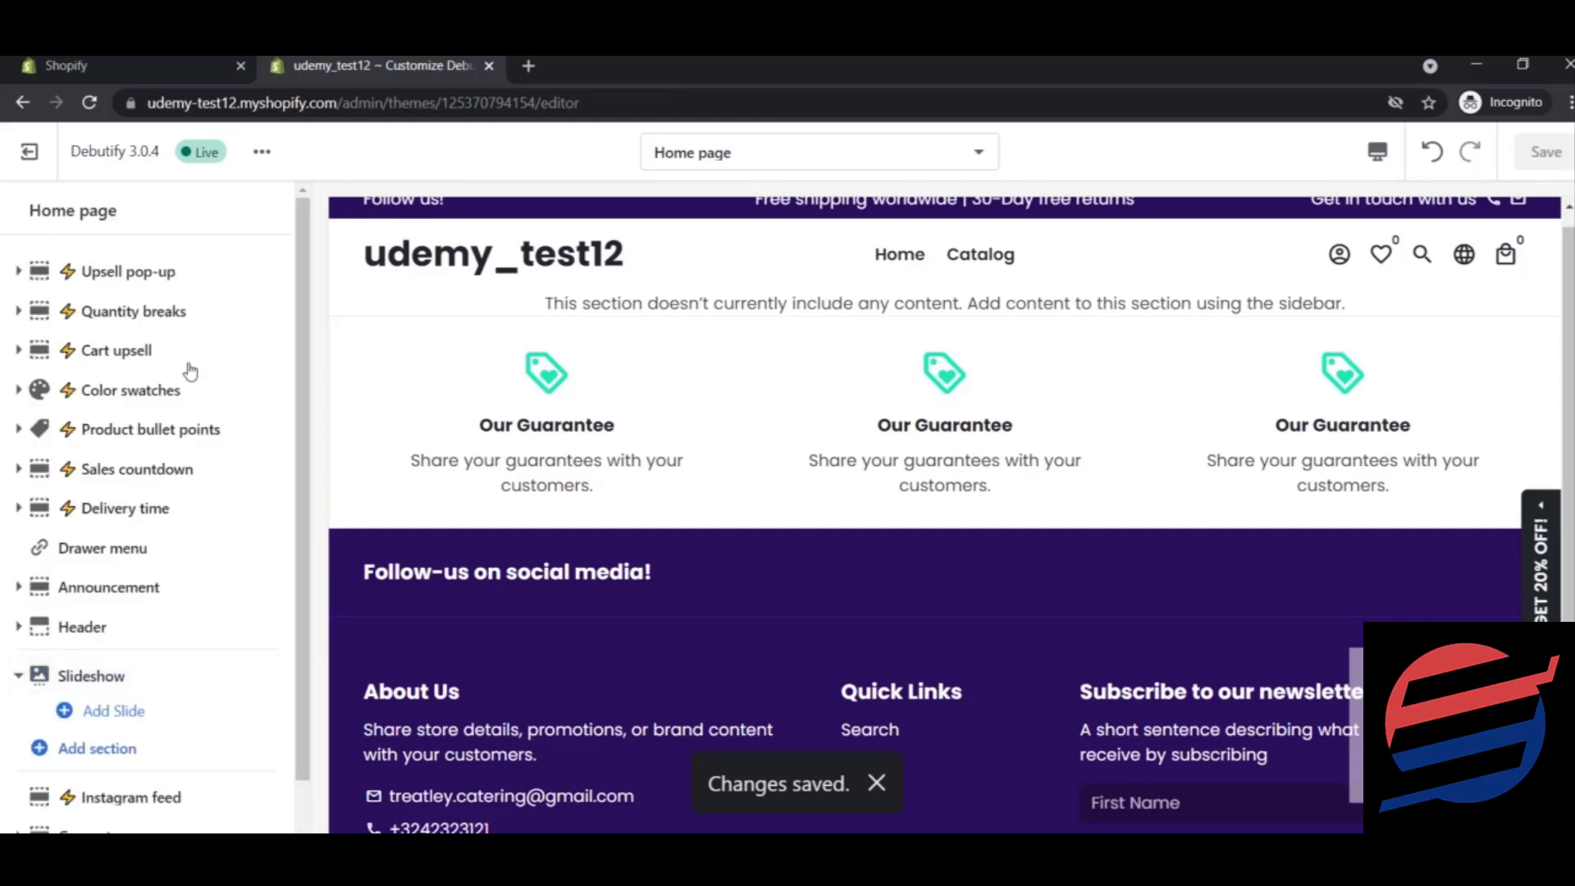
left_click(109, 714)
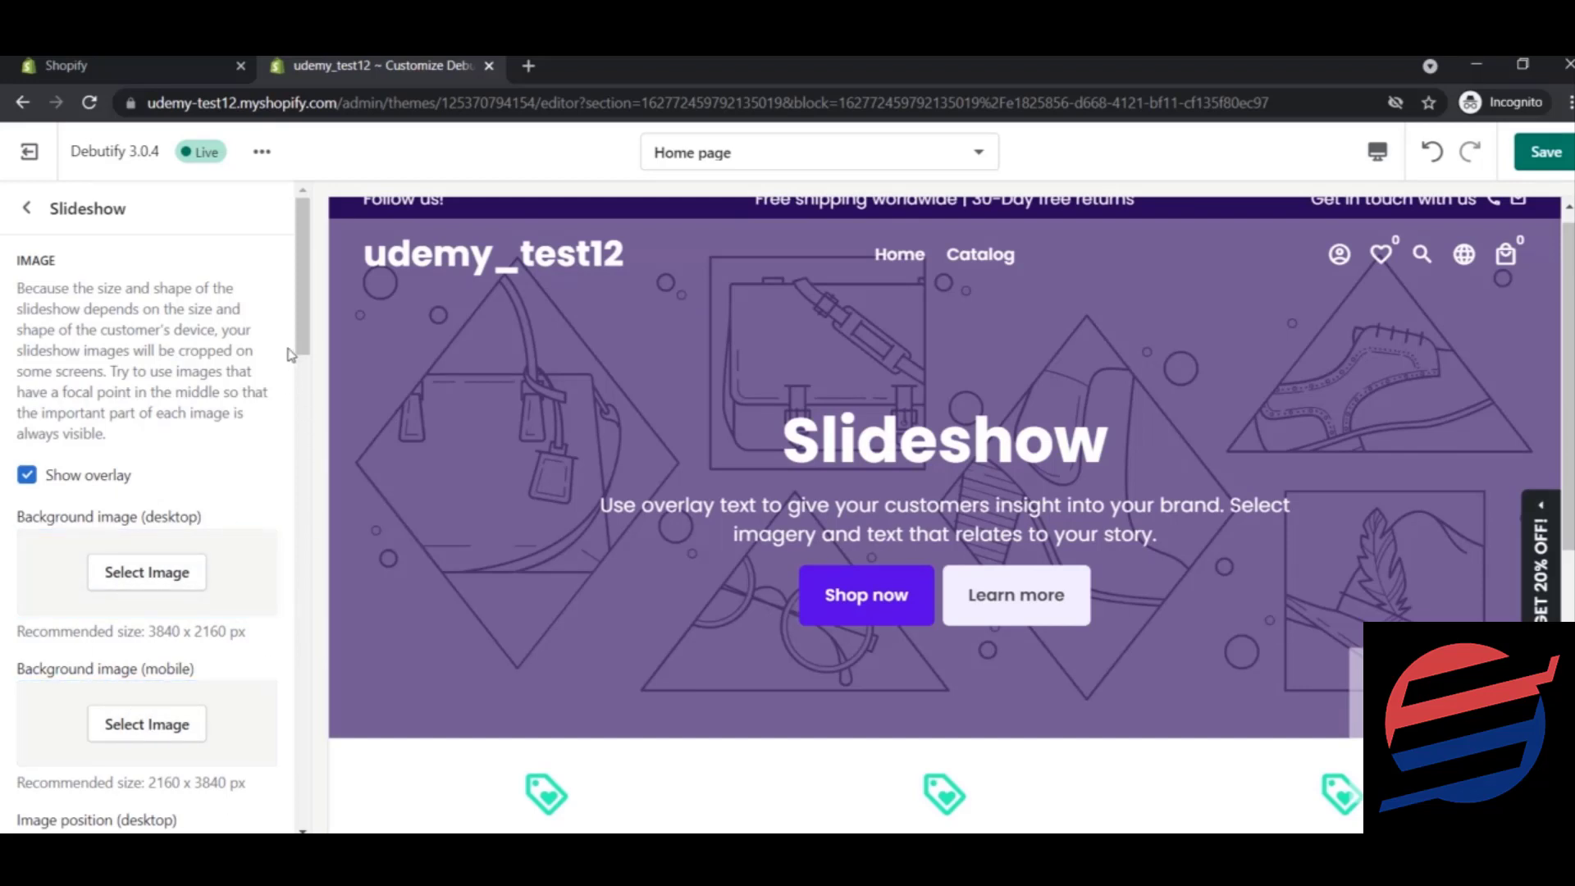
mouse_move(302, 351)
left_mouse_down()
mouse_move(316, 590)
mouse_move(311, 330)
left_mouse_up()
left_click(29, 210)
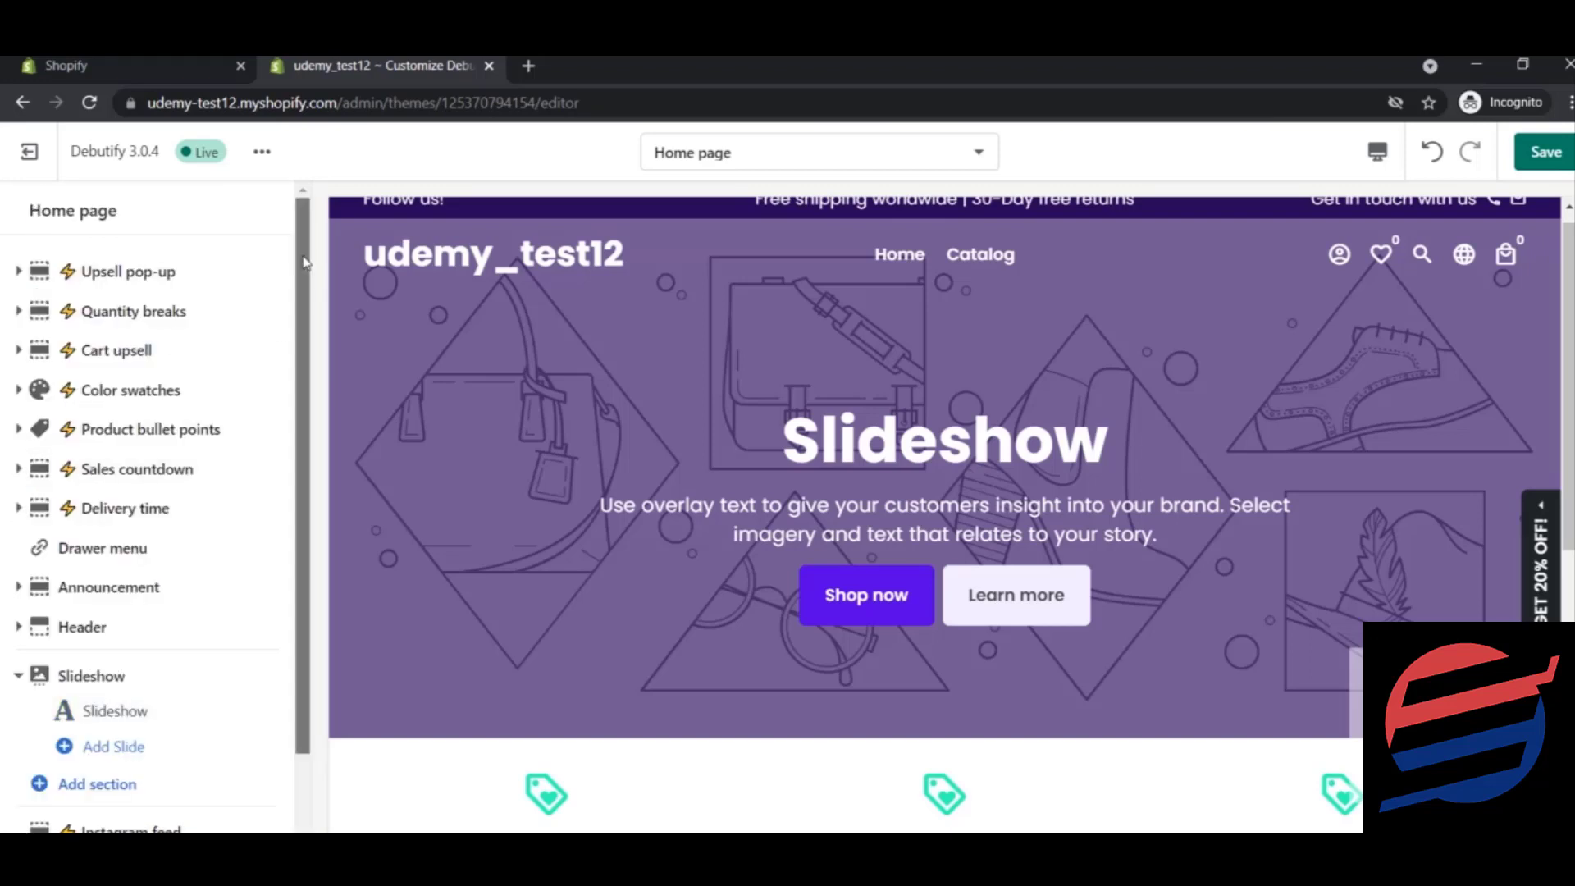
left_click(16, 678)
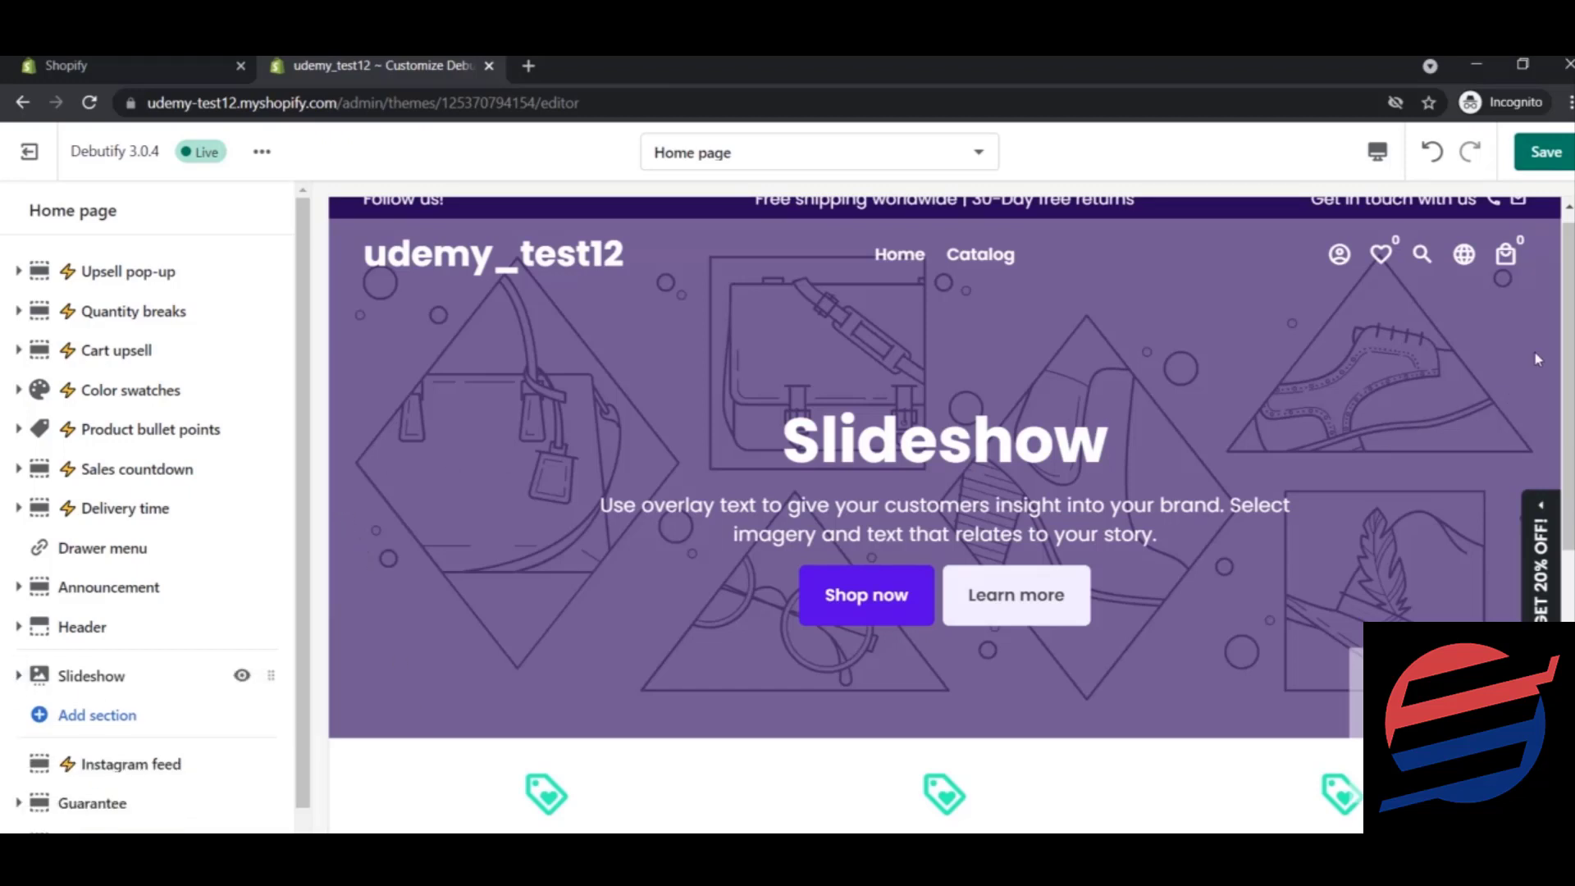
- Add a Featured collection section to the home page below the slideshow
scroll(1569, 341, "up", 1)
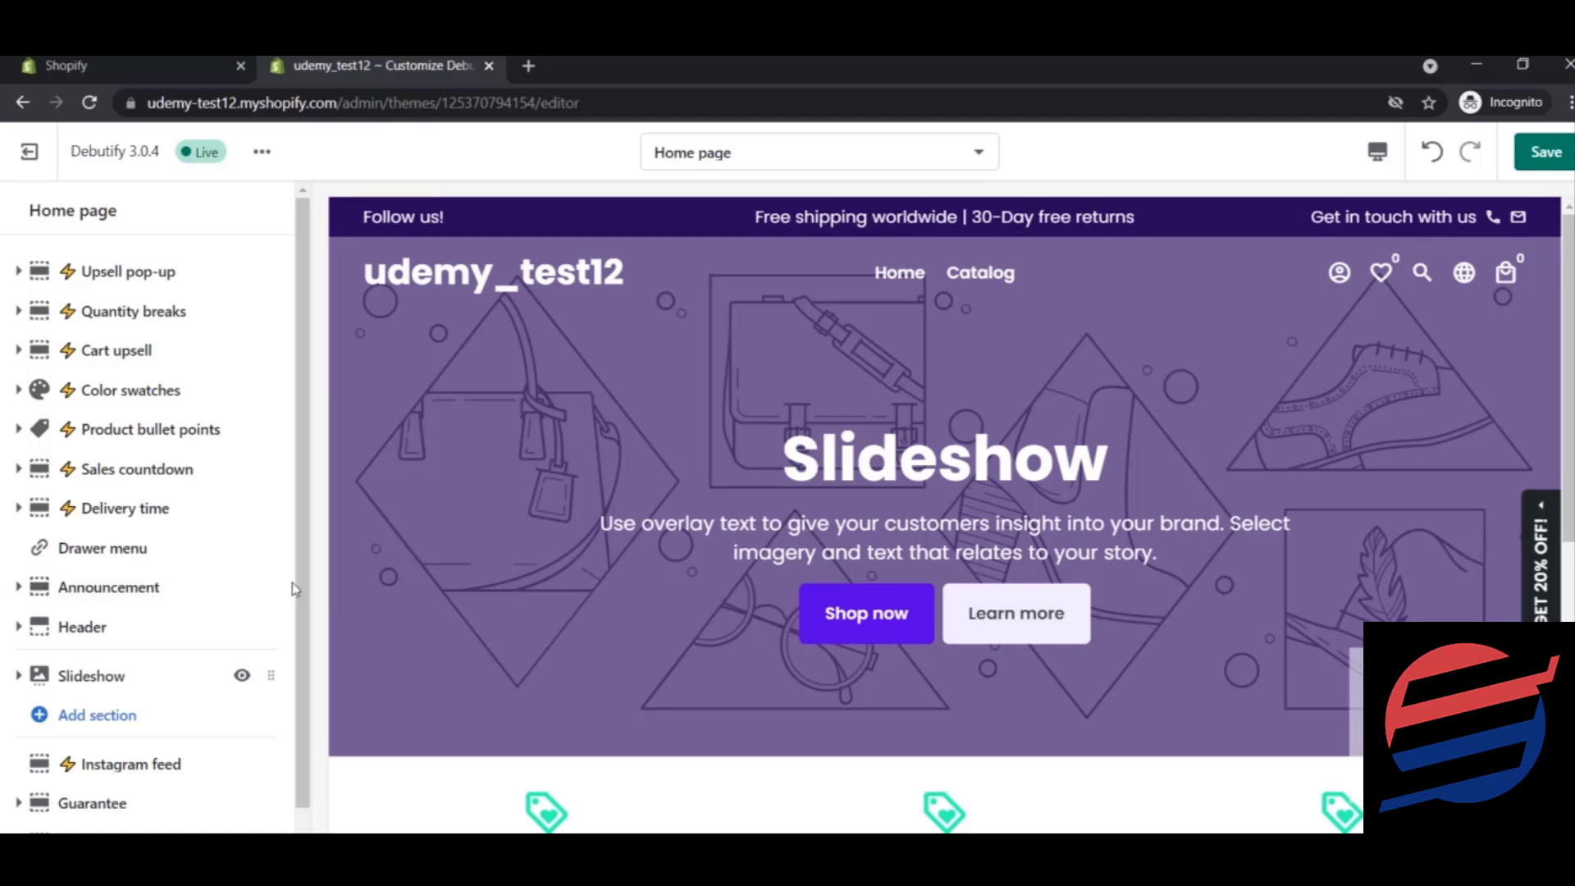
scroll(301, 594, "down", 1)
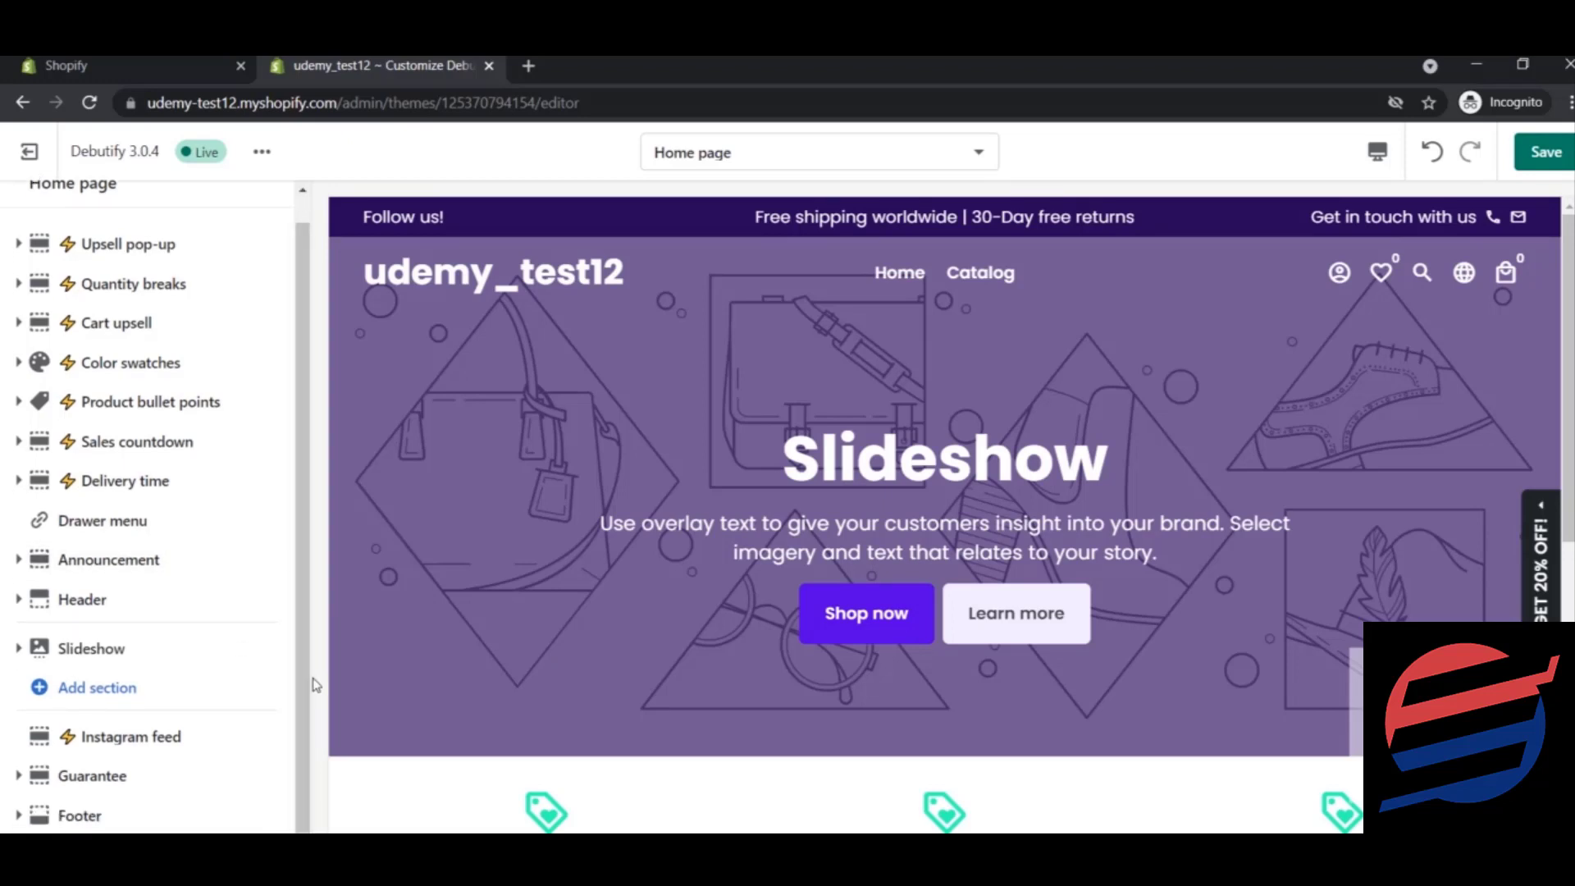
left_click(119, 697)
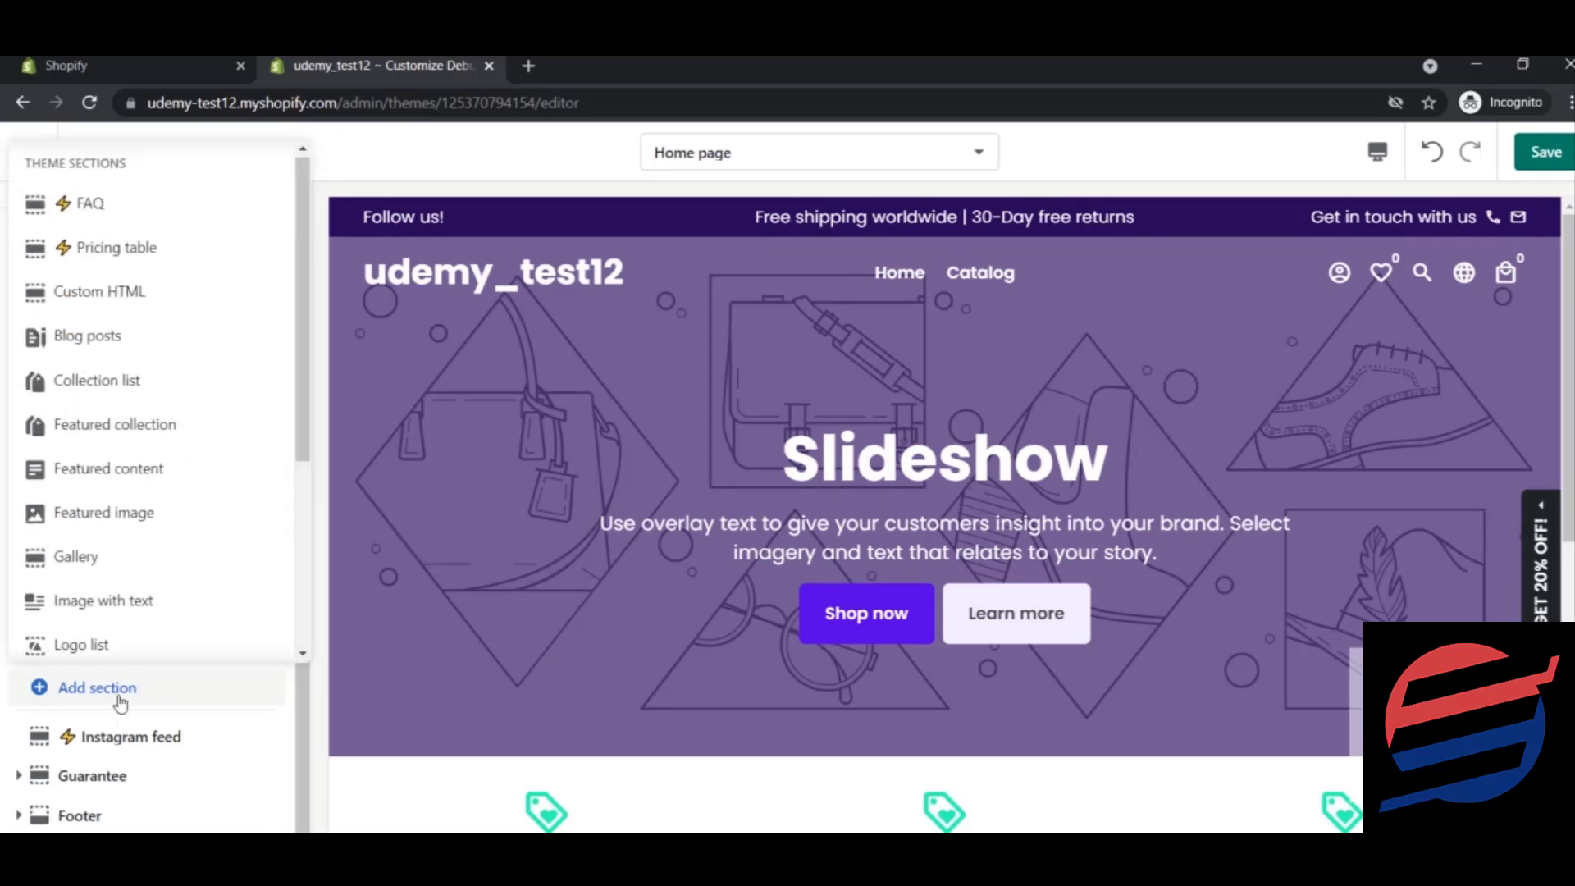
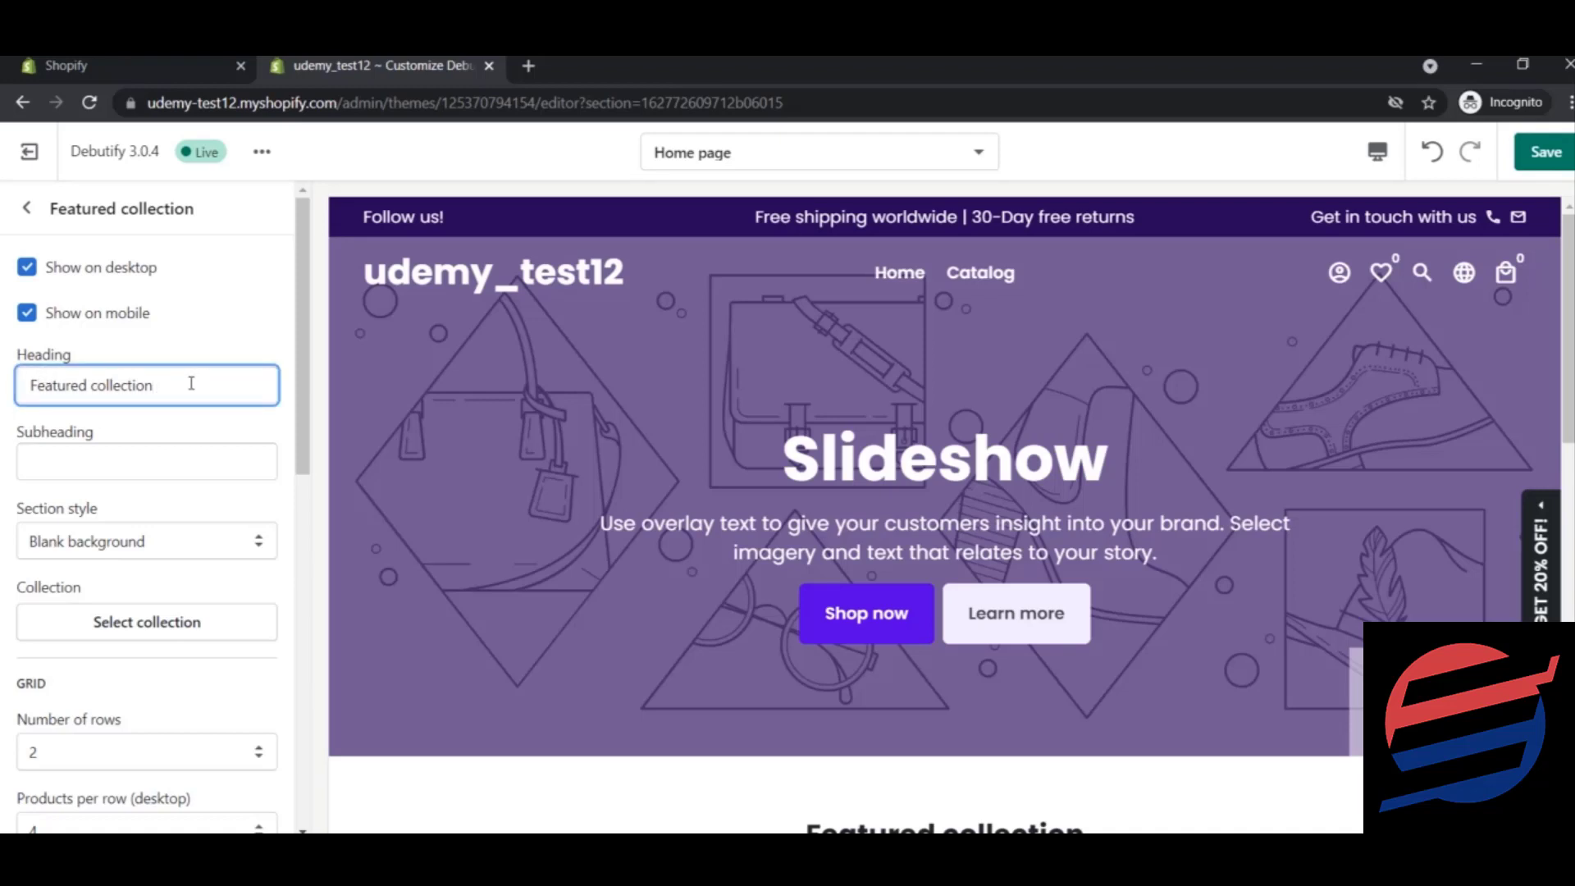
- Set the featured collection's heading to "Featured collection !!! GRAB ASAP"
type("!")
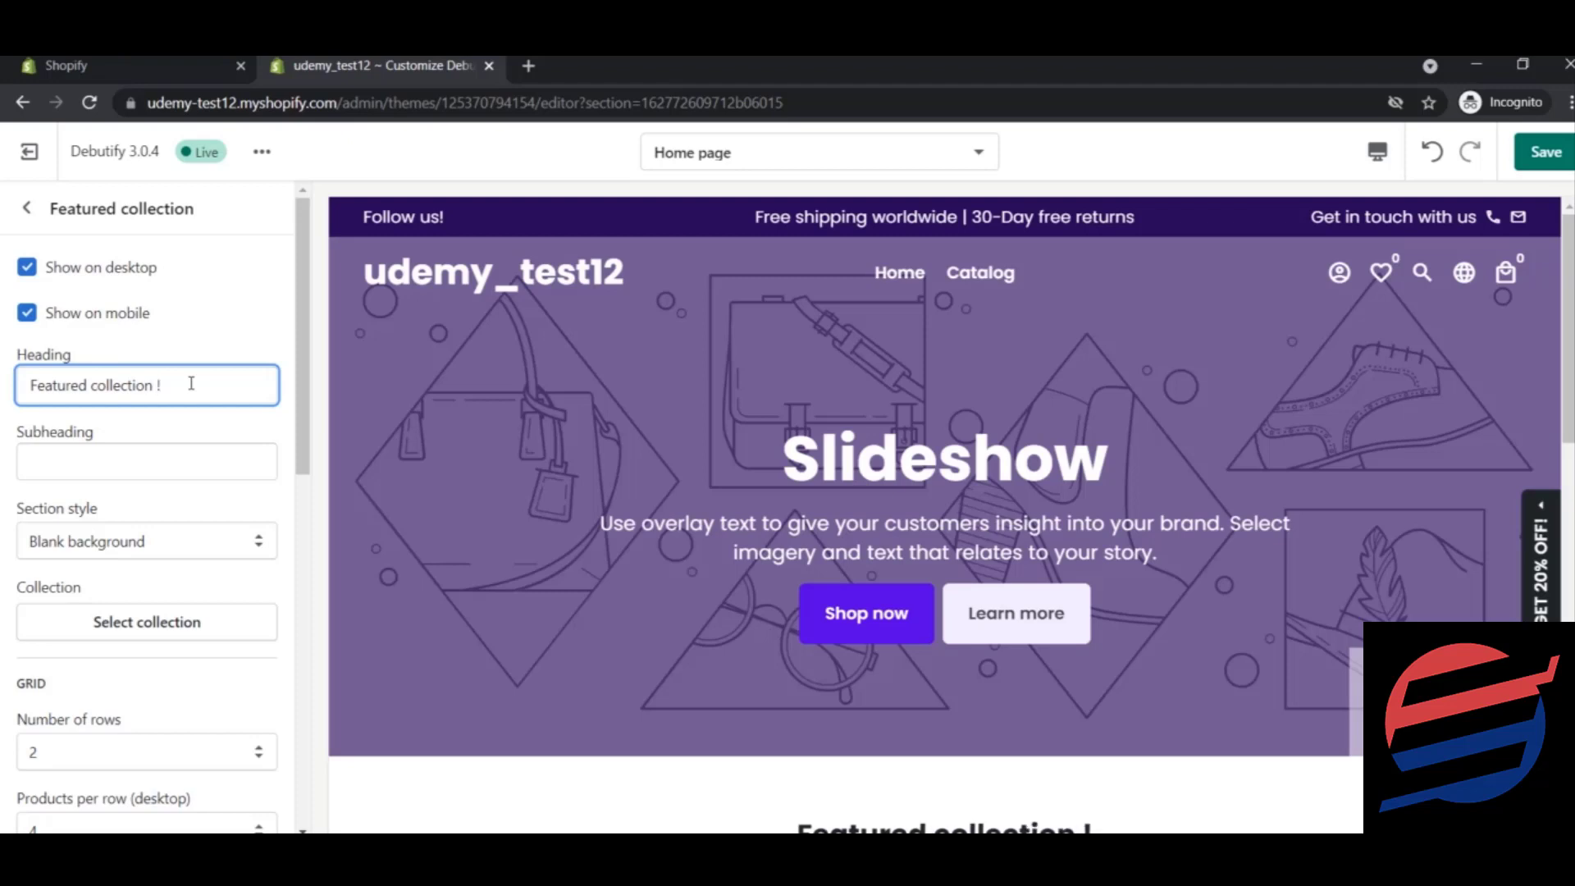
type("!! GRA")
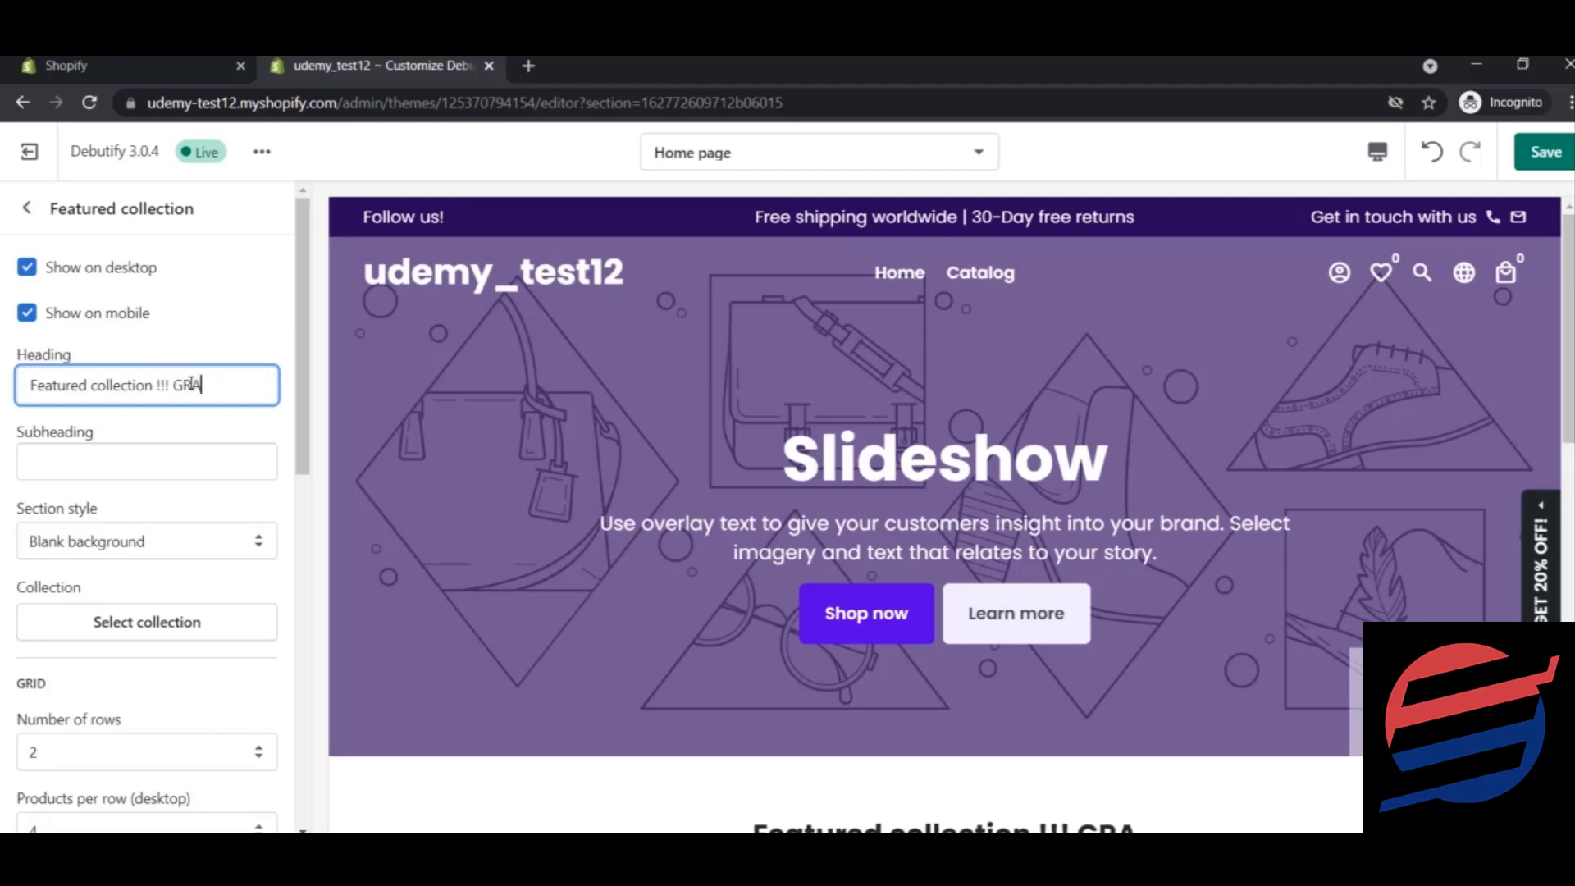
type("B ")
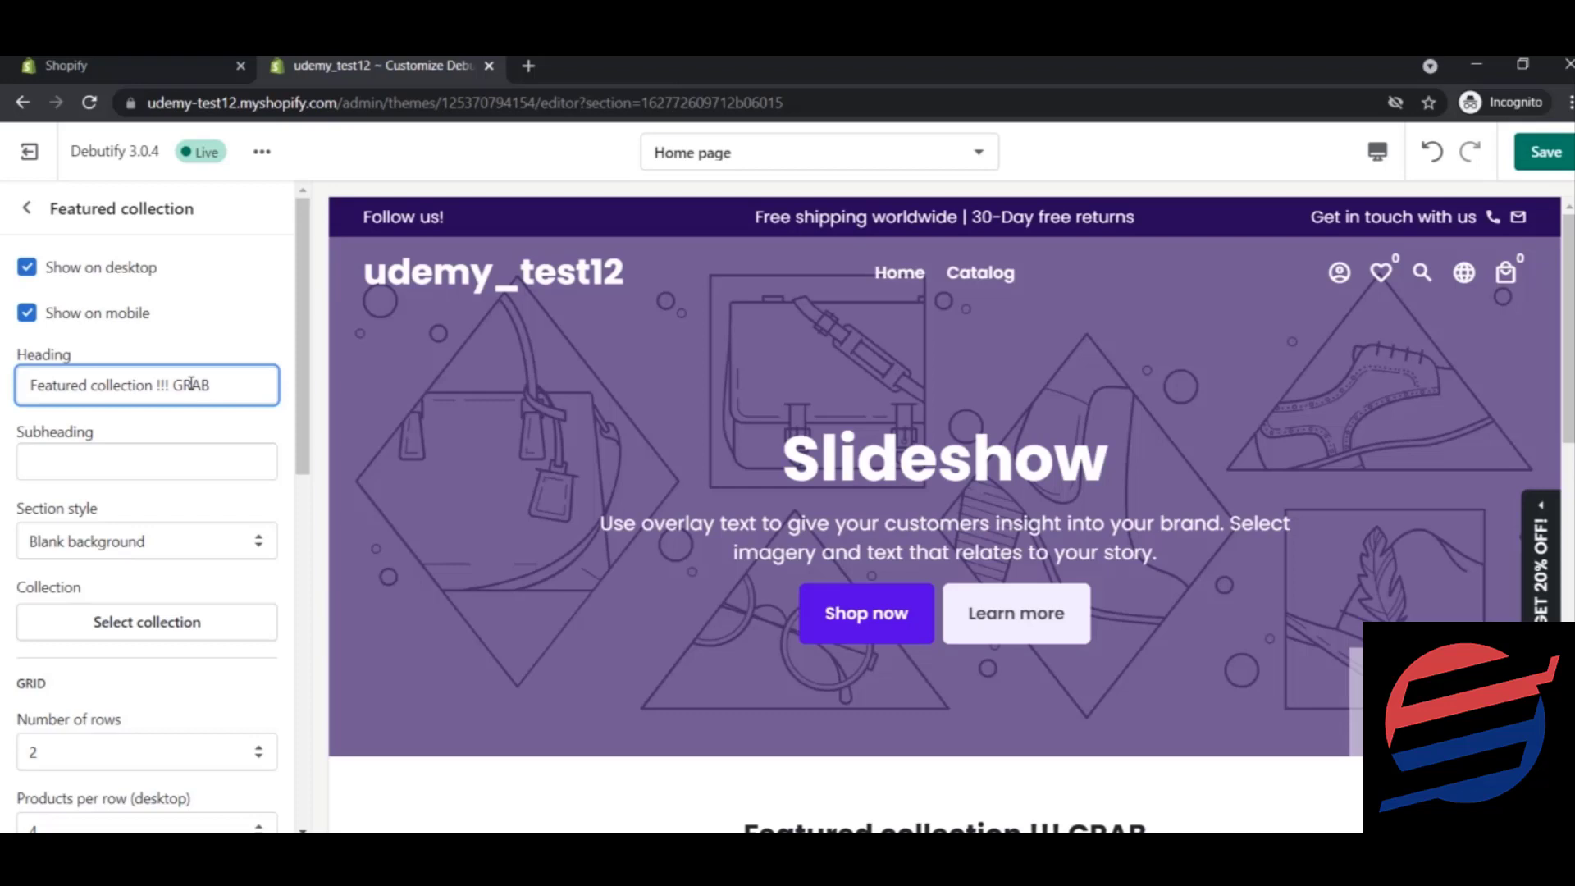
type("ASAP")
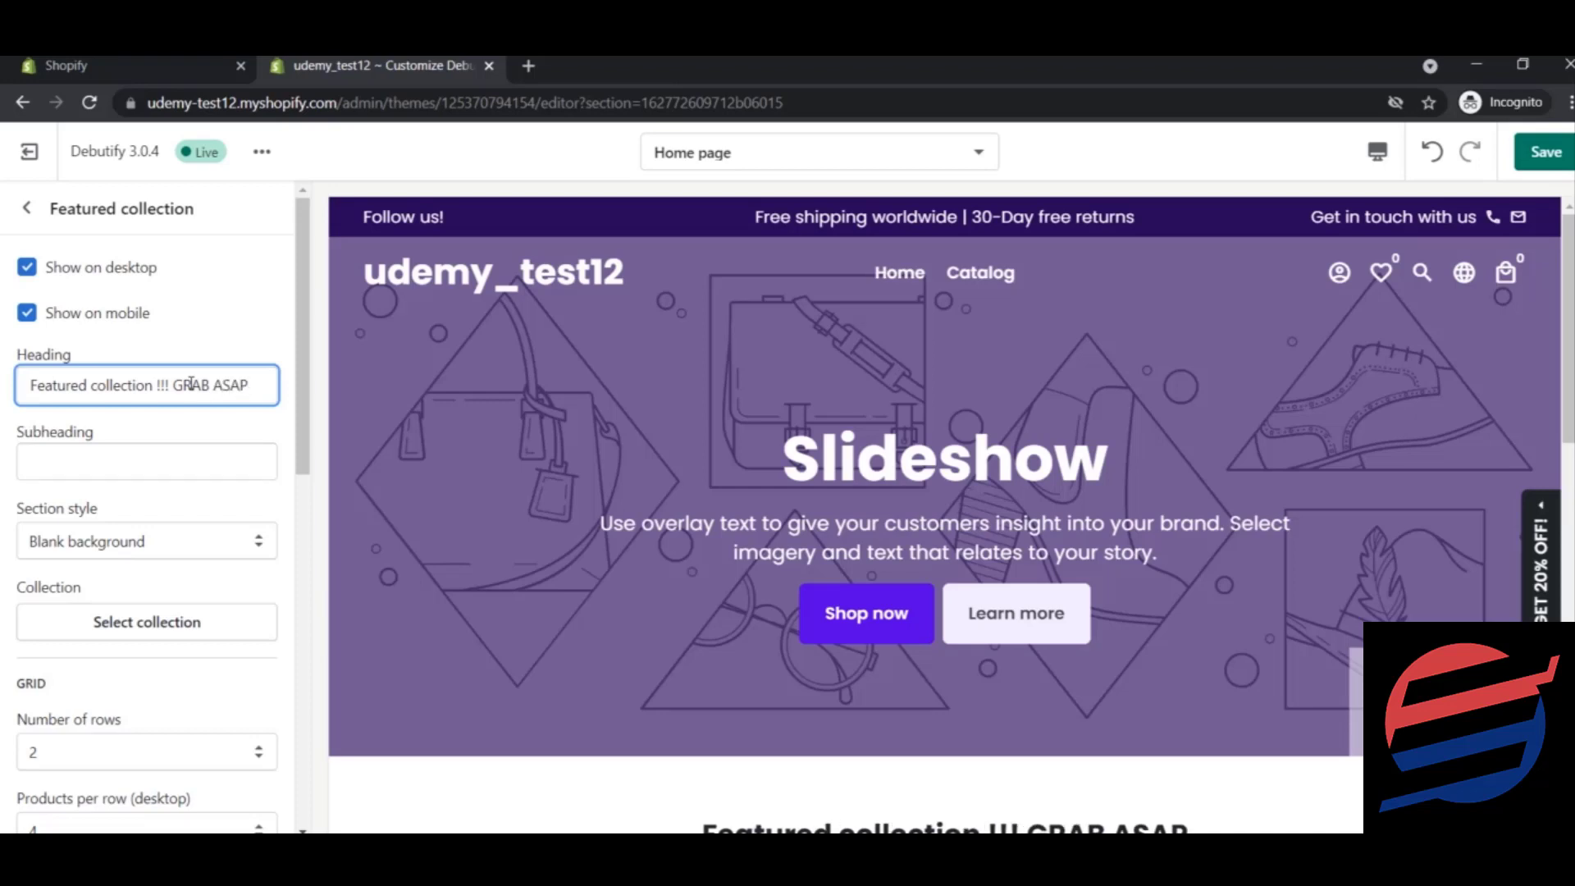
left_click(138, 454)
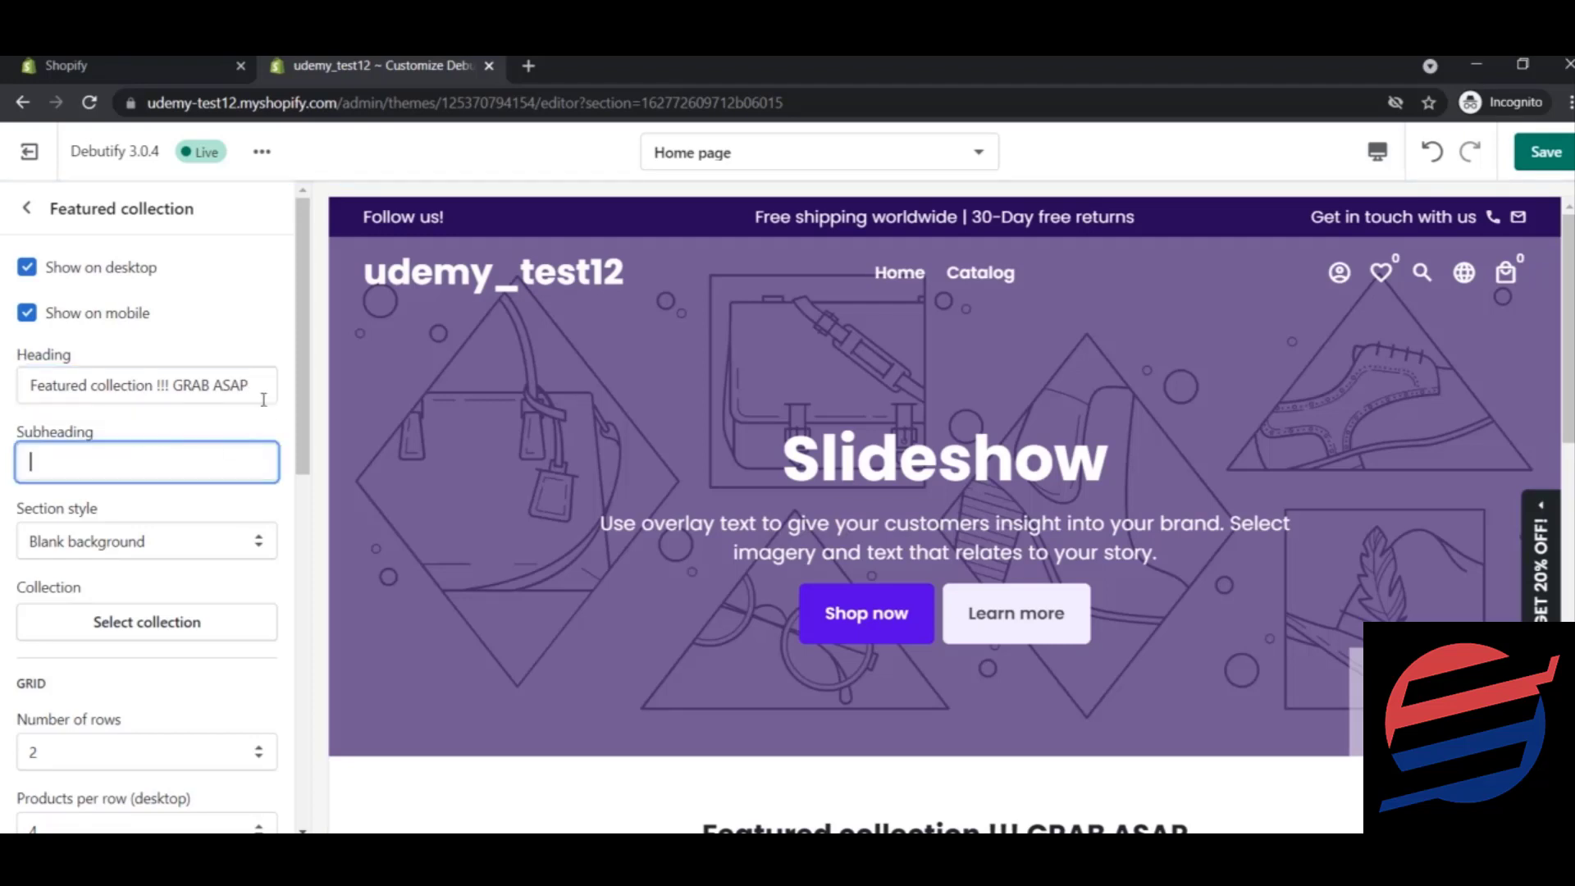
- Set the featured collection's section style to Accent background and dismiss the external link dialog
left_click_drag(307, 380, 239, 430)
left_click(239, 430)
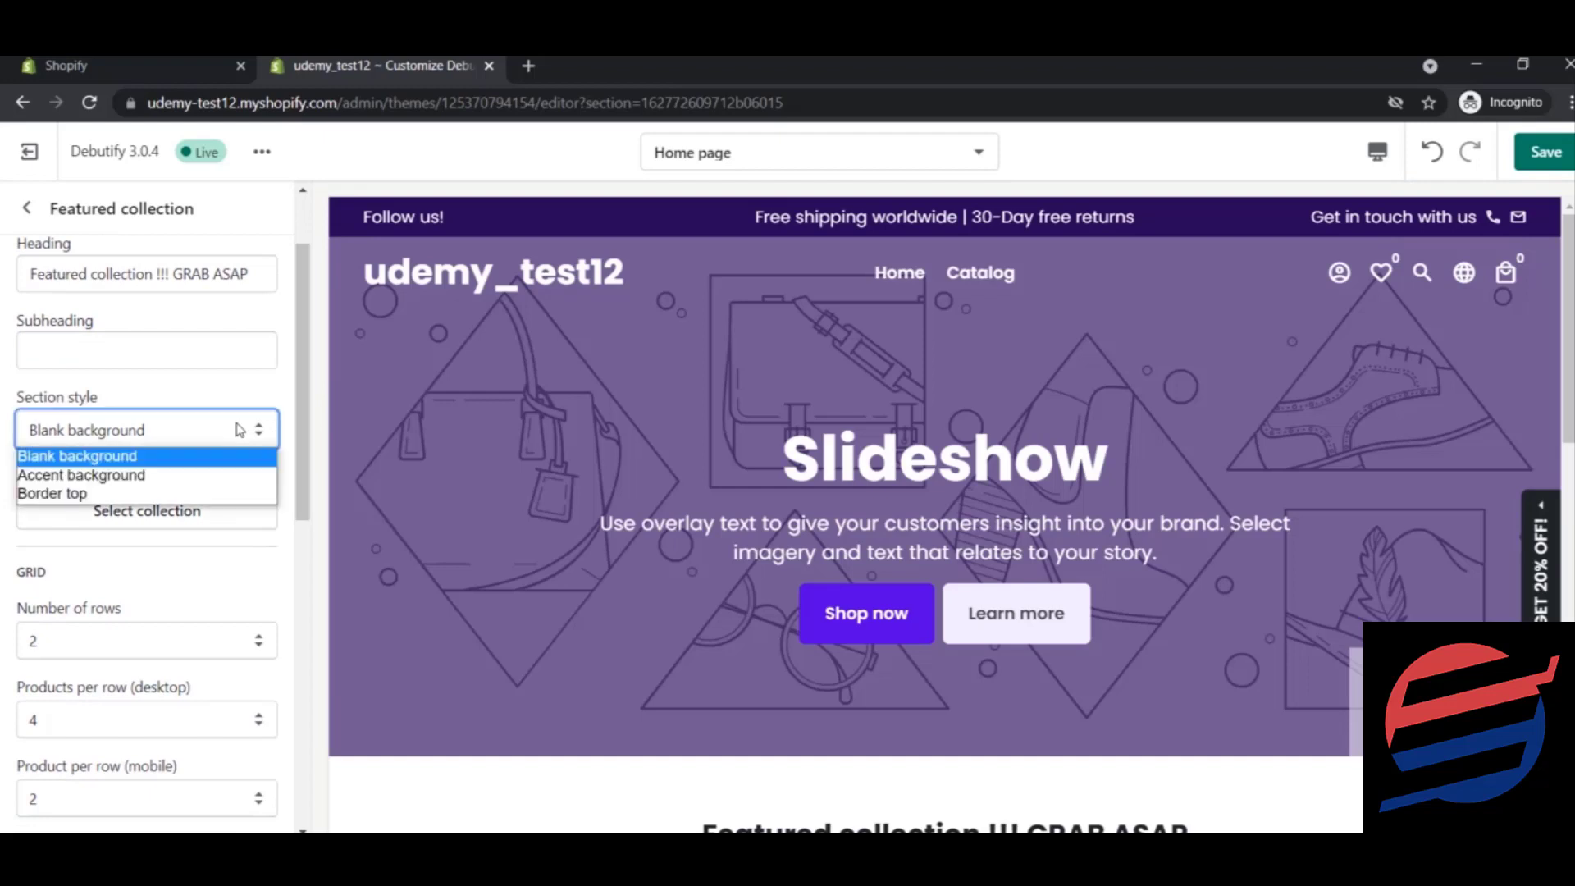
left_click(157, 481)
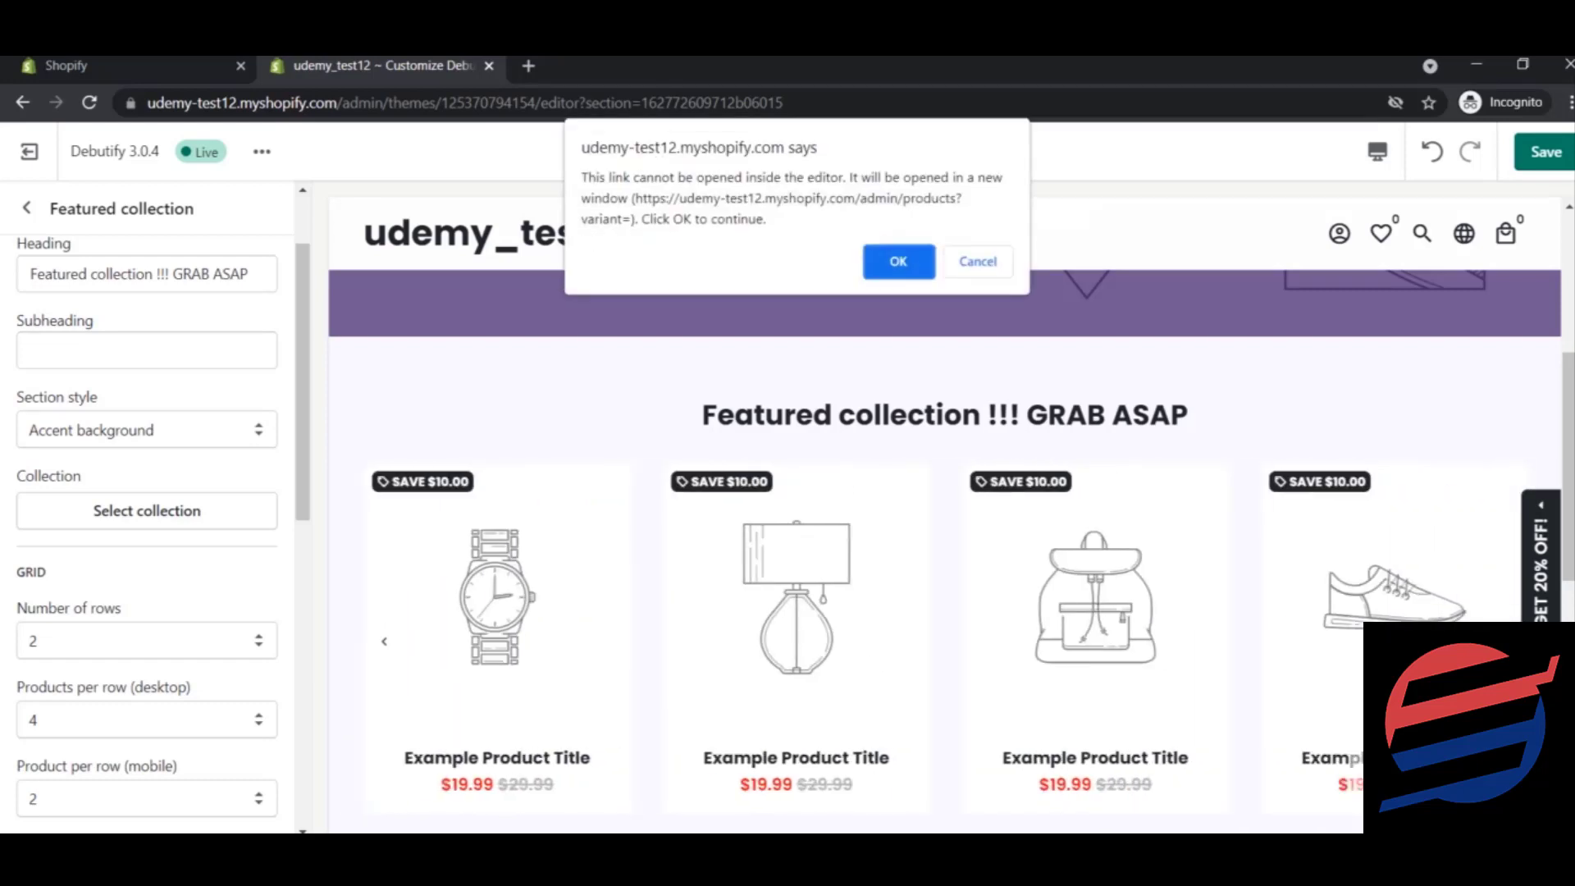
left_click(977, 261)
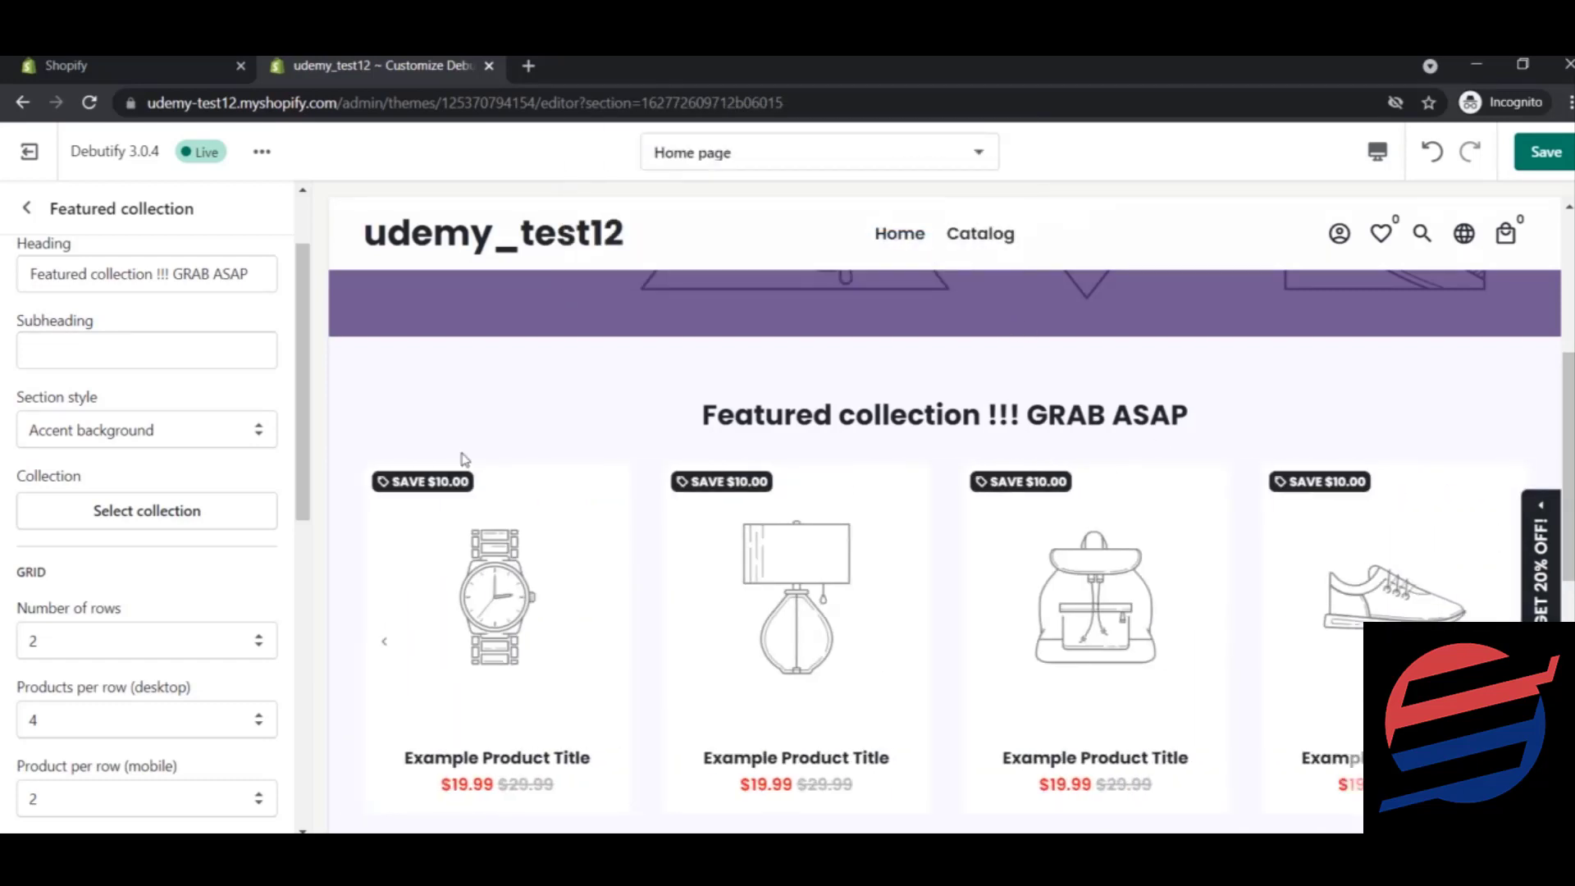
- Set the featured collection's section style to Border top
left_click(253, 430)
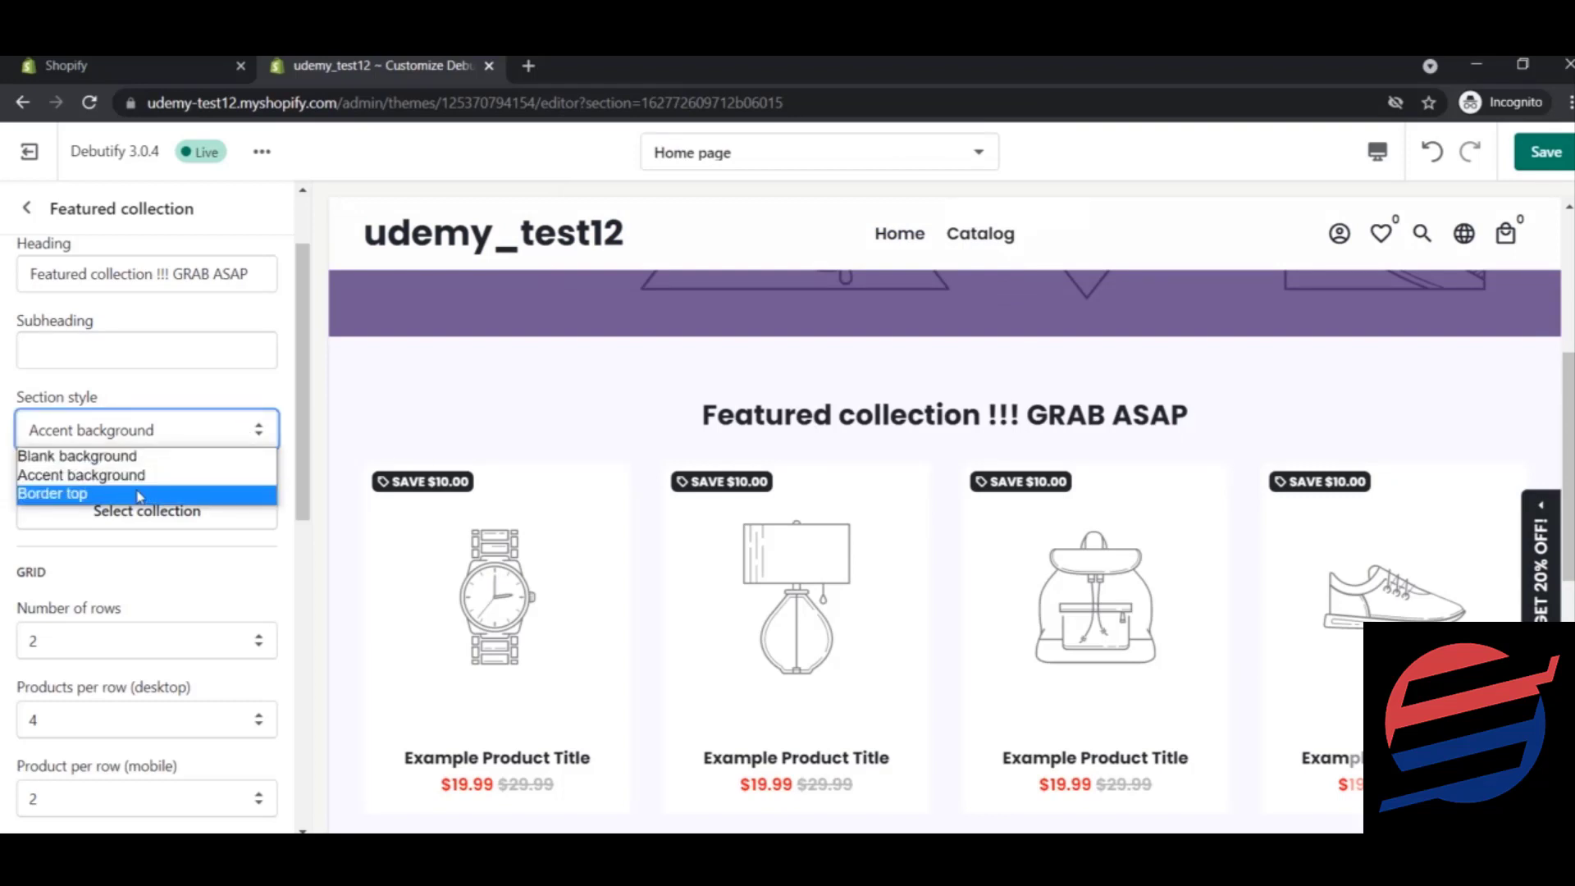
left_click(148, 493)
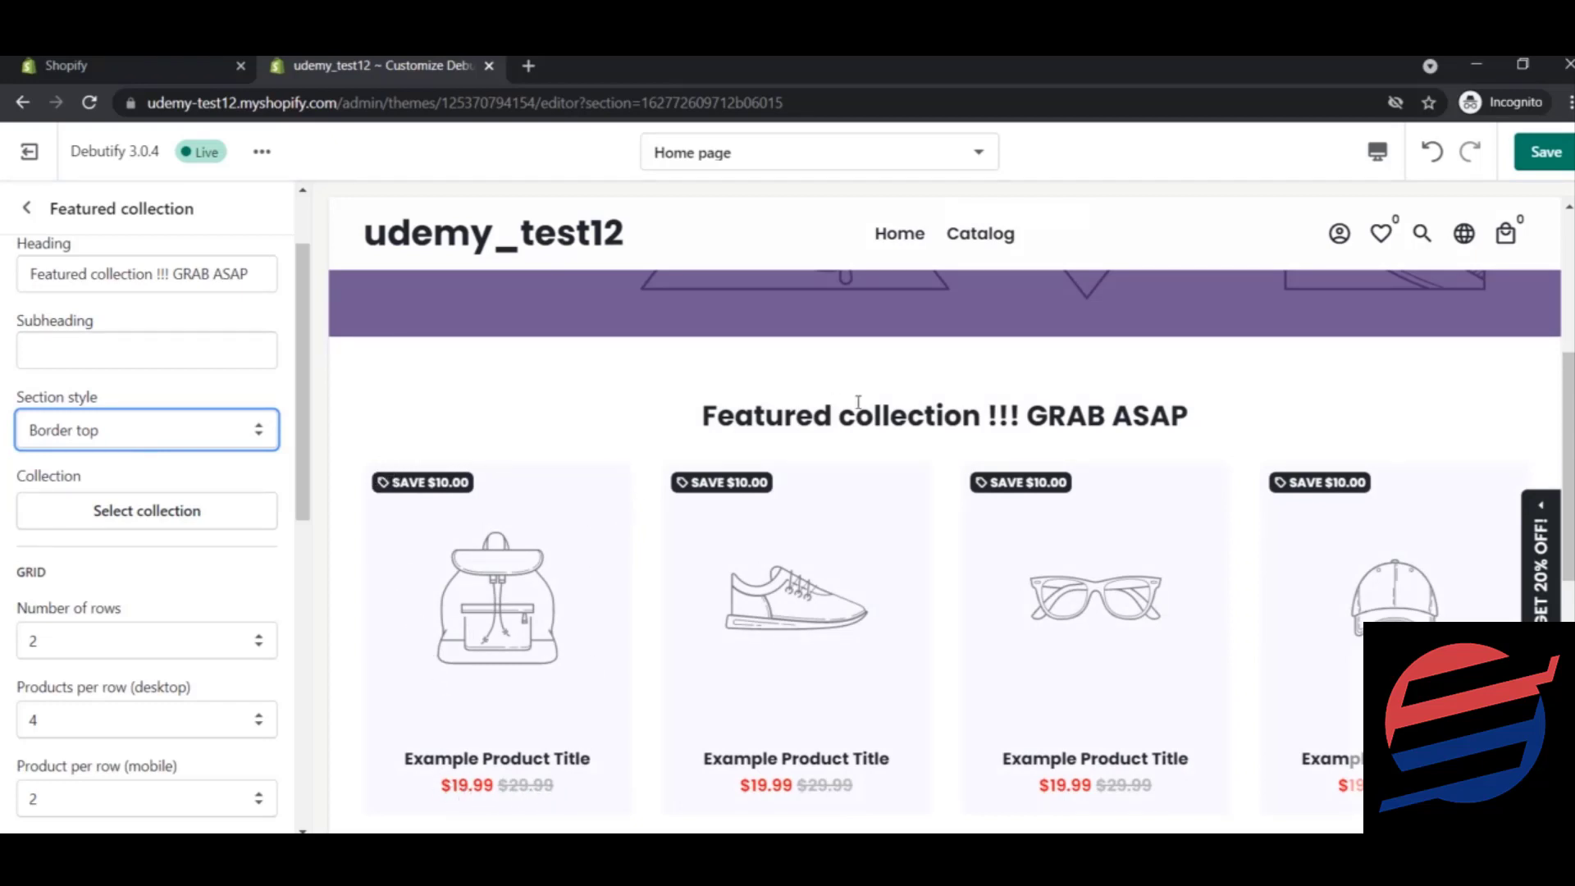
left_click(245, 445)
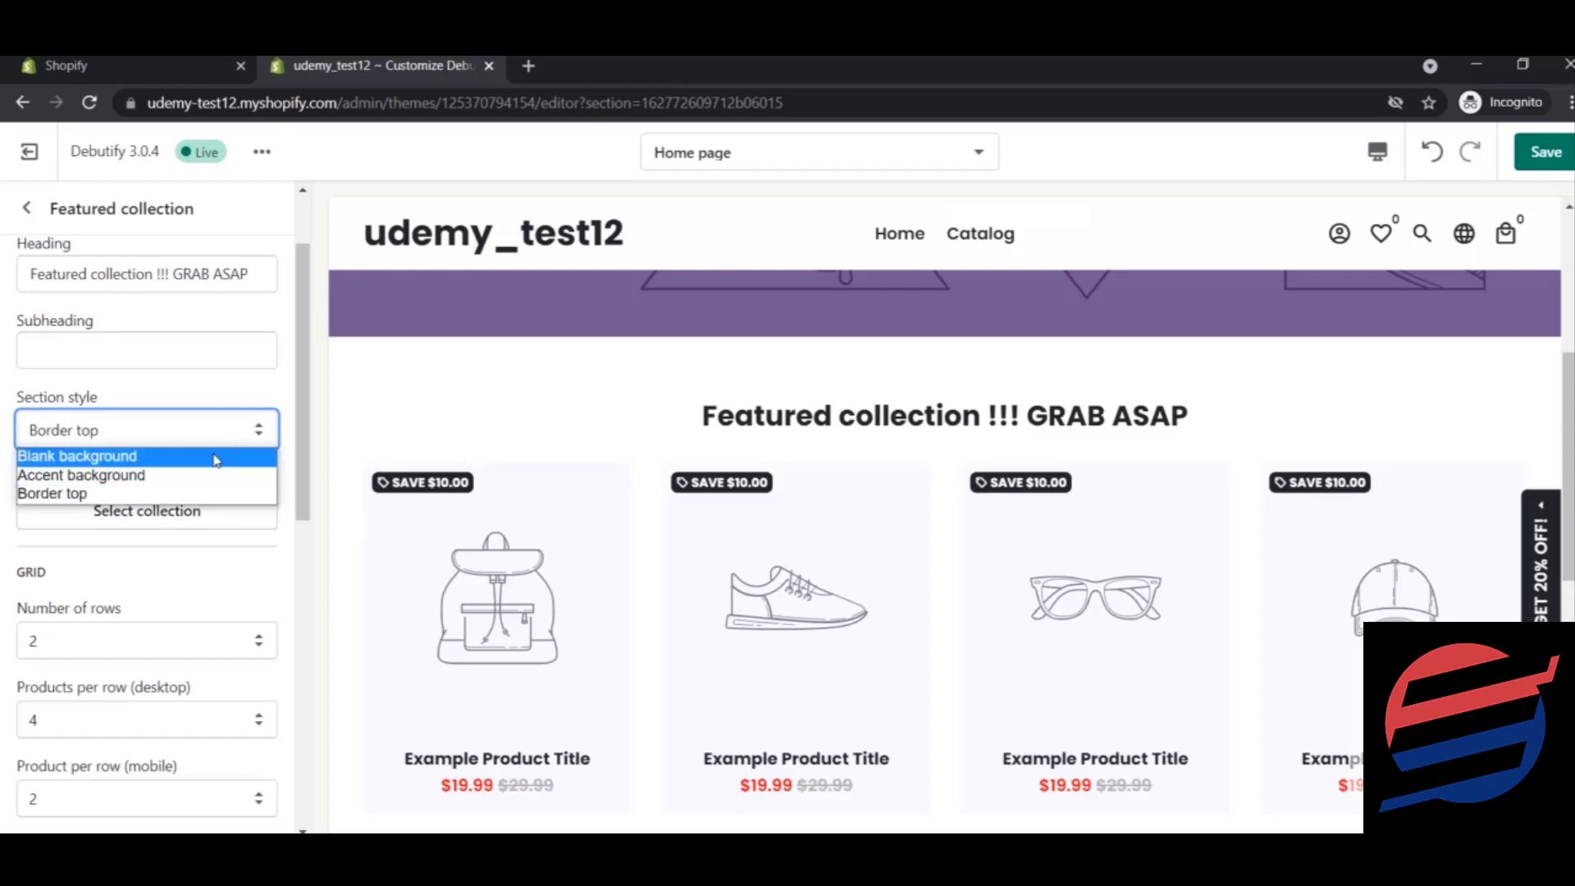
left_click(292, 581)
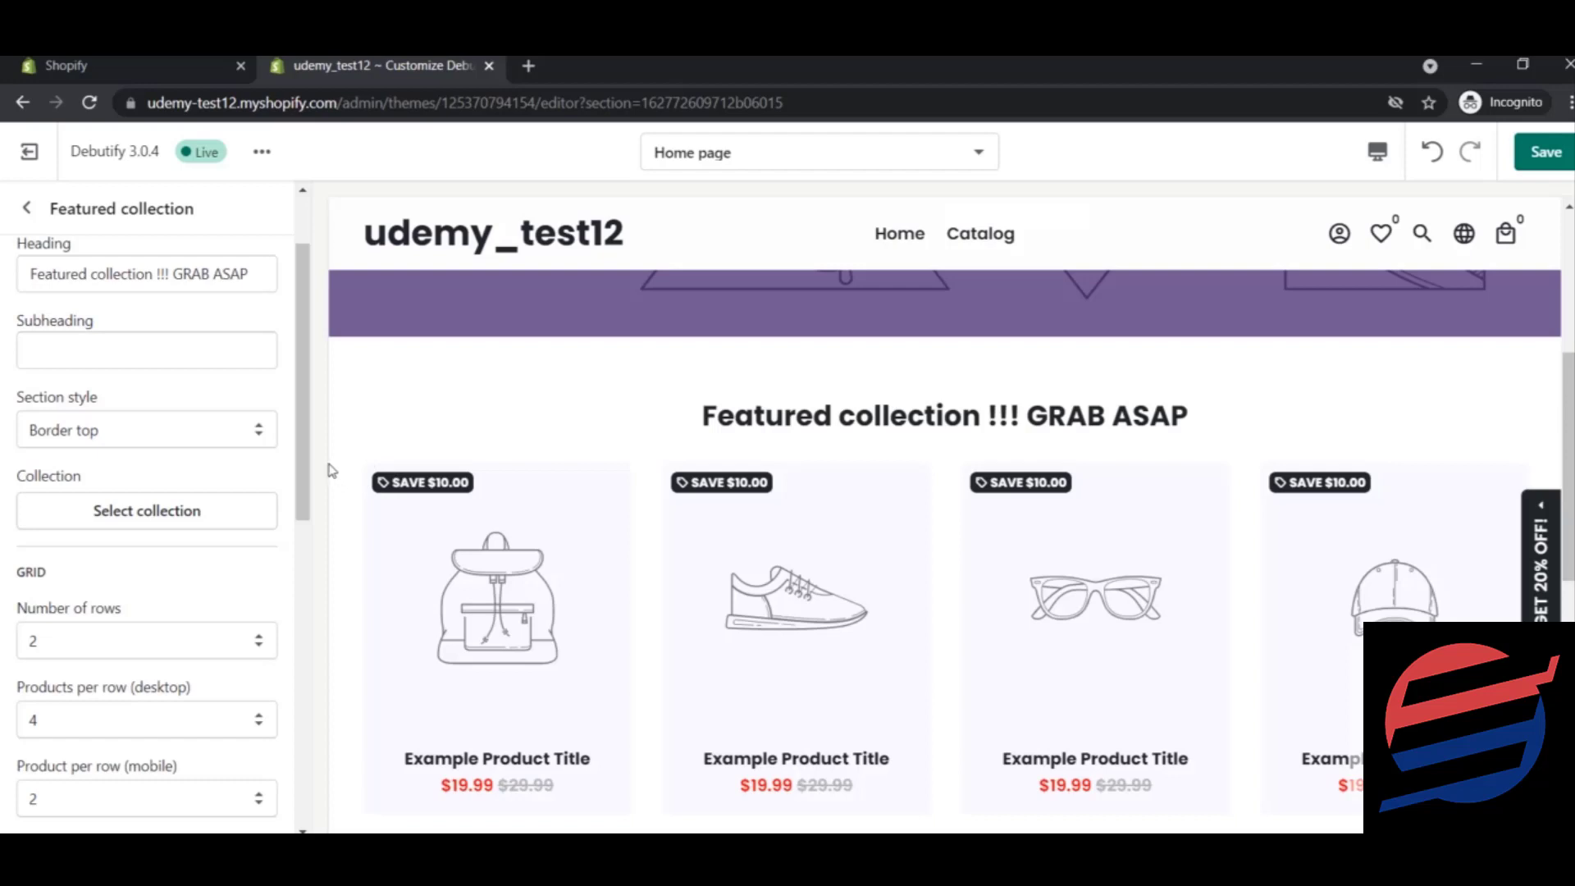
- Set the featured collection grid's number of rows to 3
left_click_drag(320, 469, 327, 535)
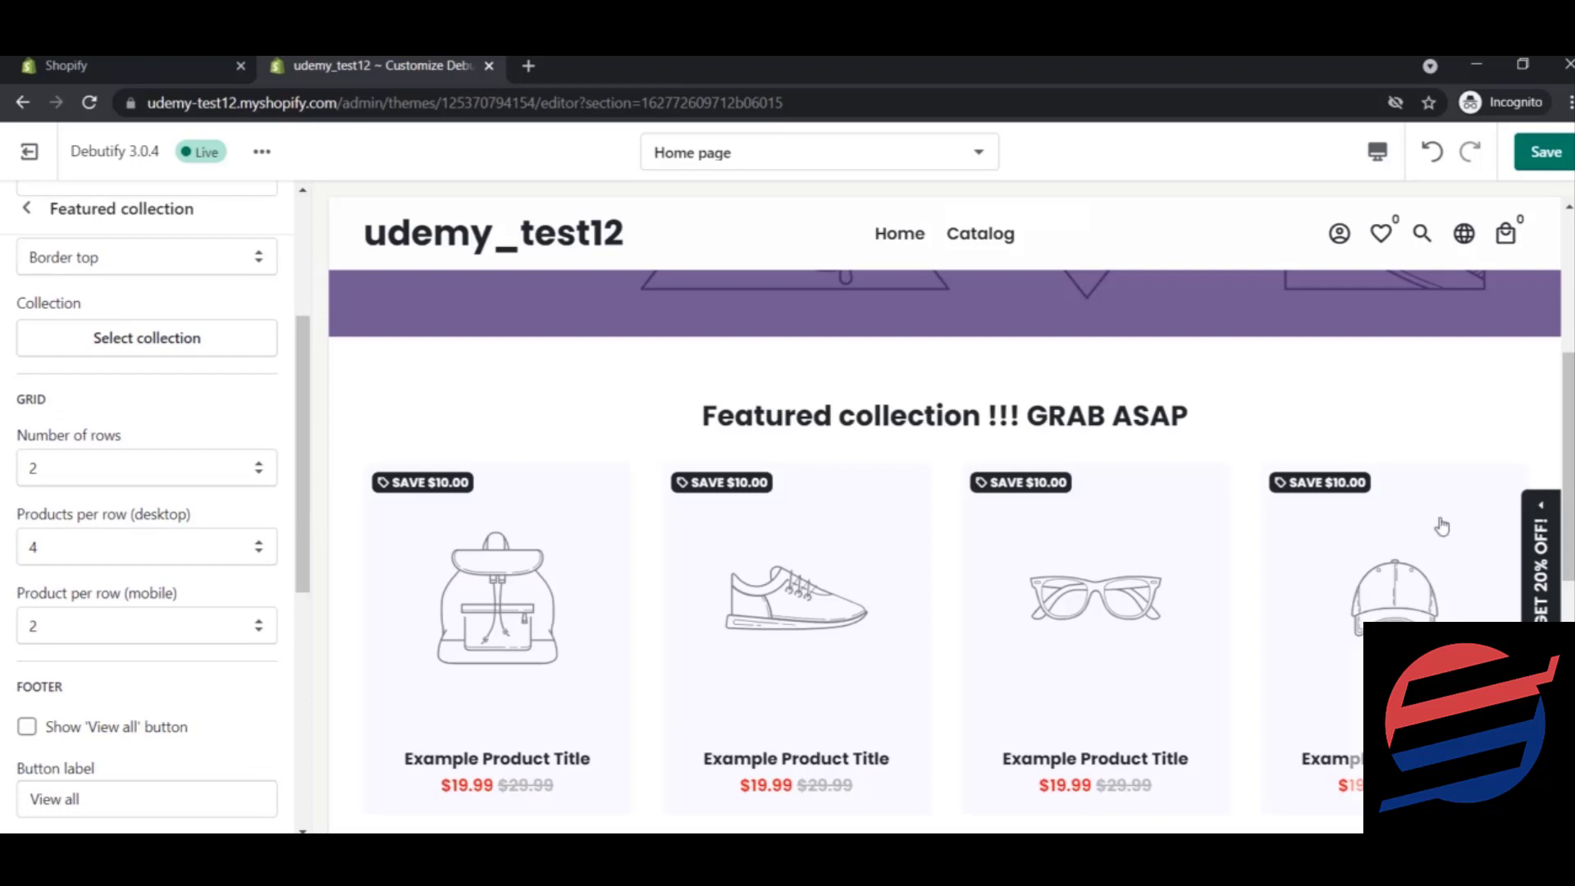
mouse_move(1569, 441)
left_mouse_down()
mouse_move(1570, 552)
mouse_move(1572, 449)
left_mouse_up()
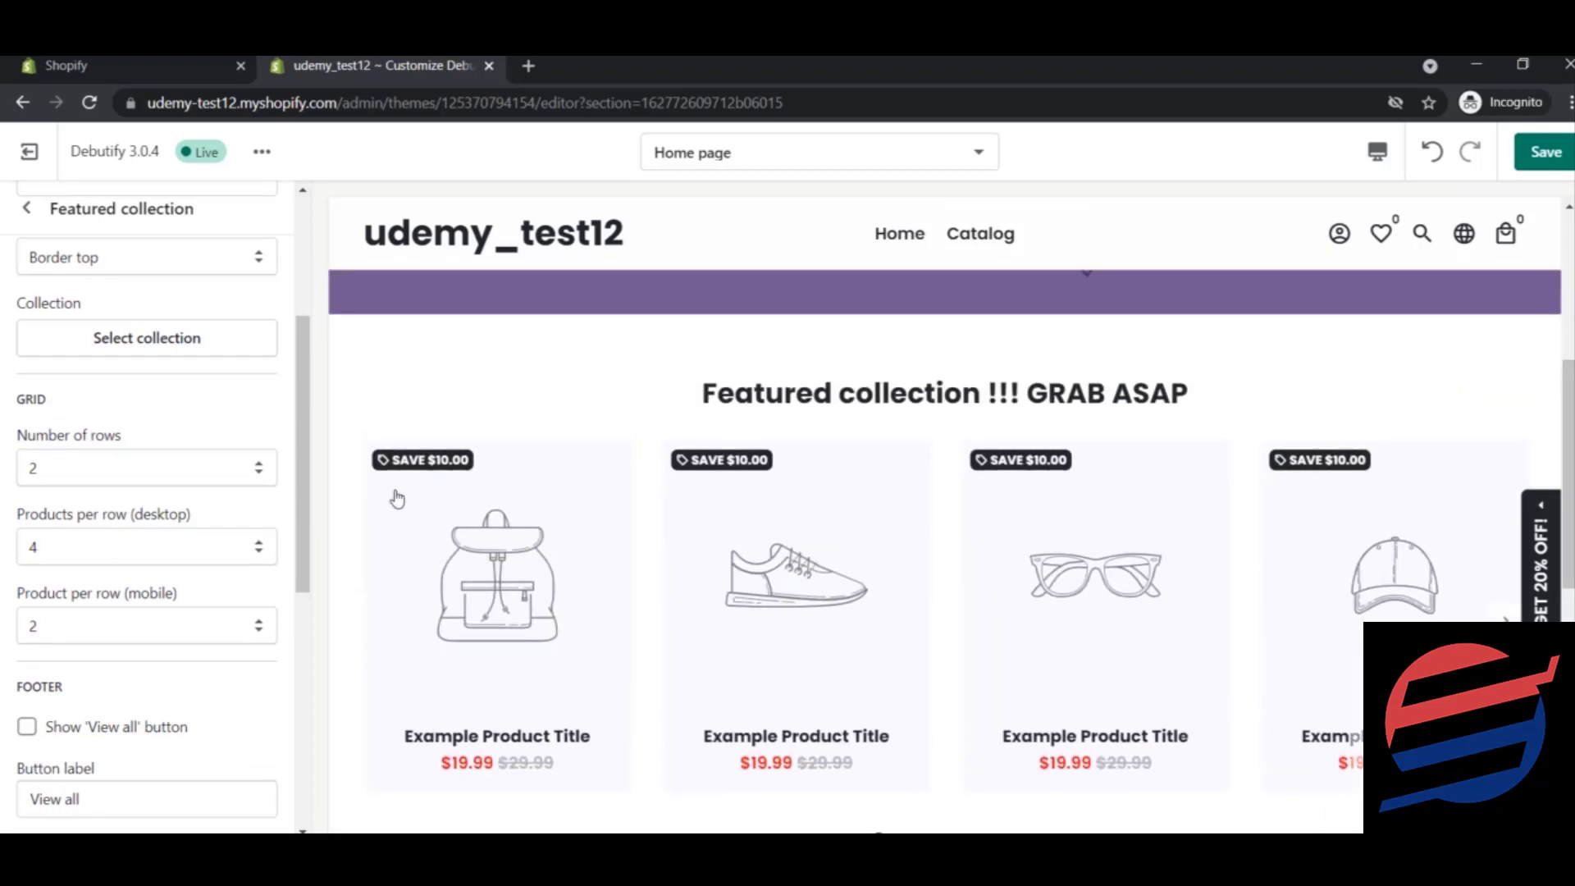
left_click(137, 462)
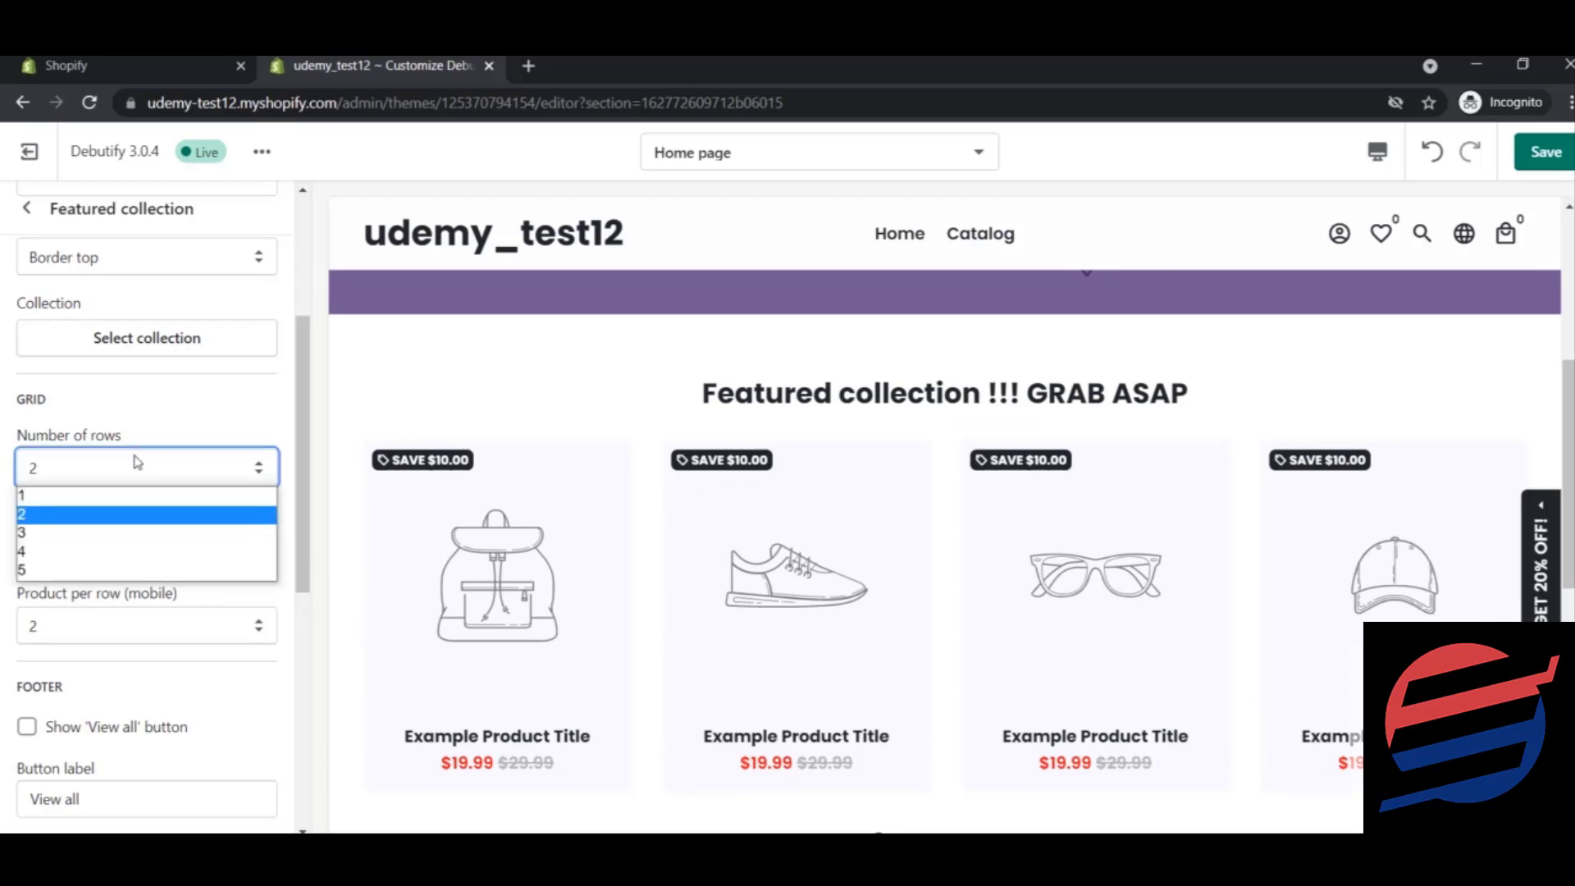
left_click(112, 535)
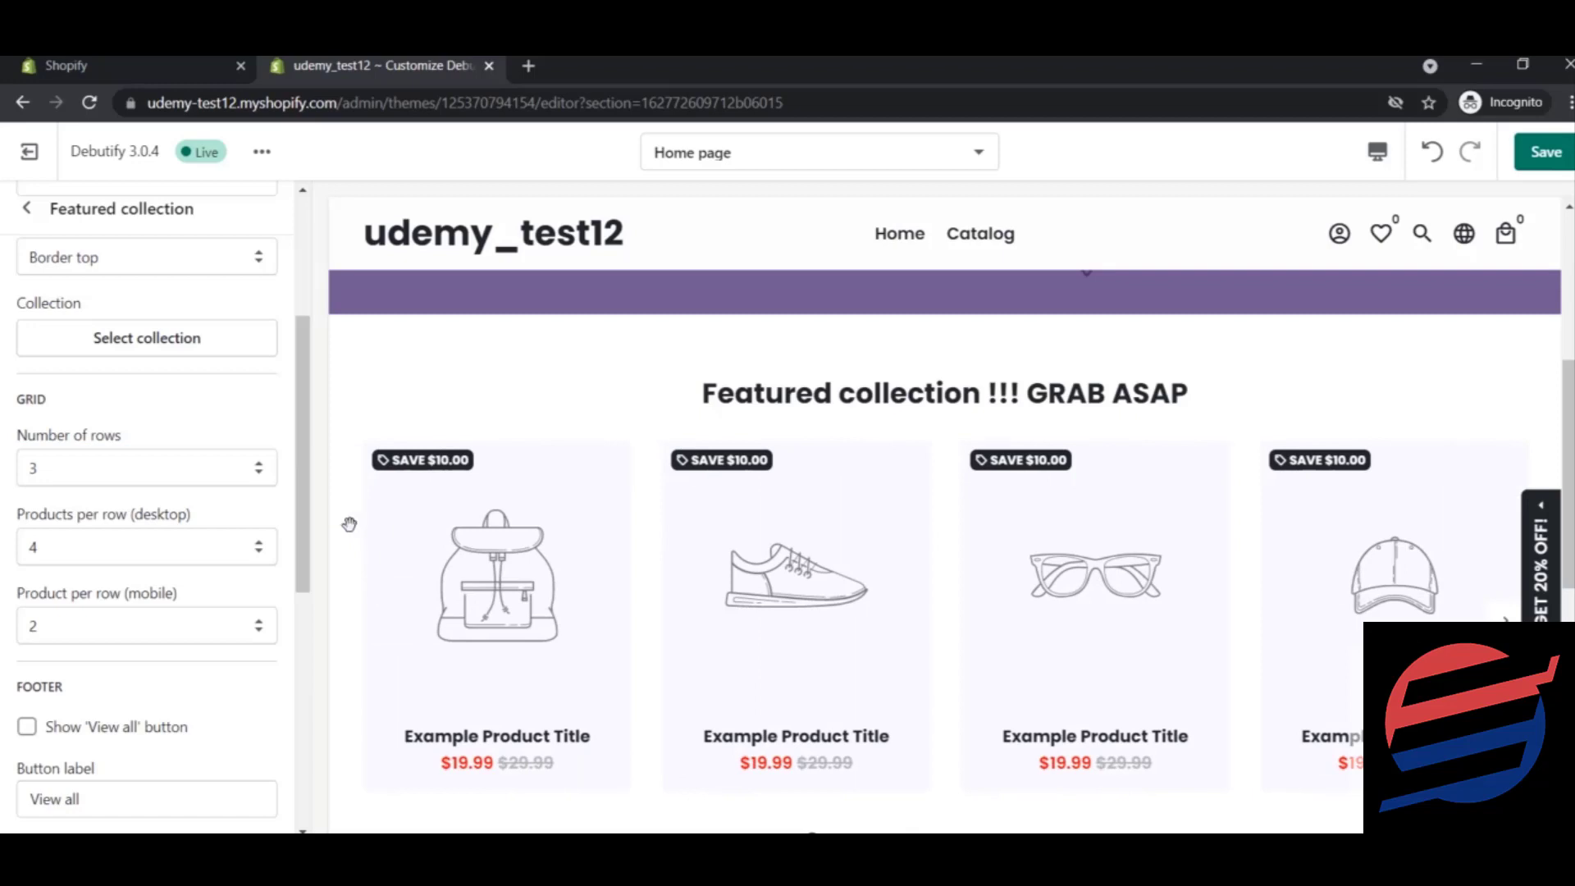
- Set the featured collection's products per row on desktop to 2 and check the larger product cards in the preview
left_click_drag(310, 523, 310, 534)
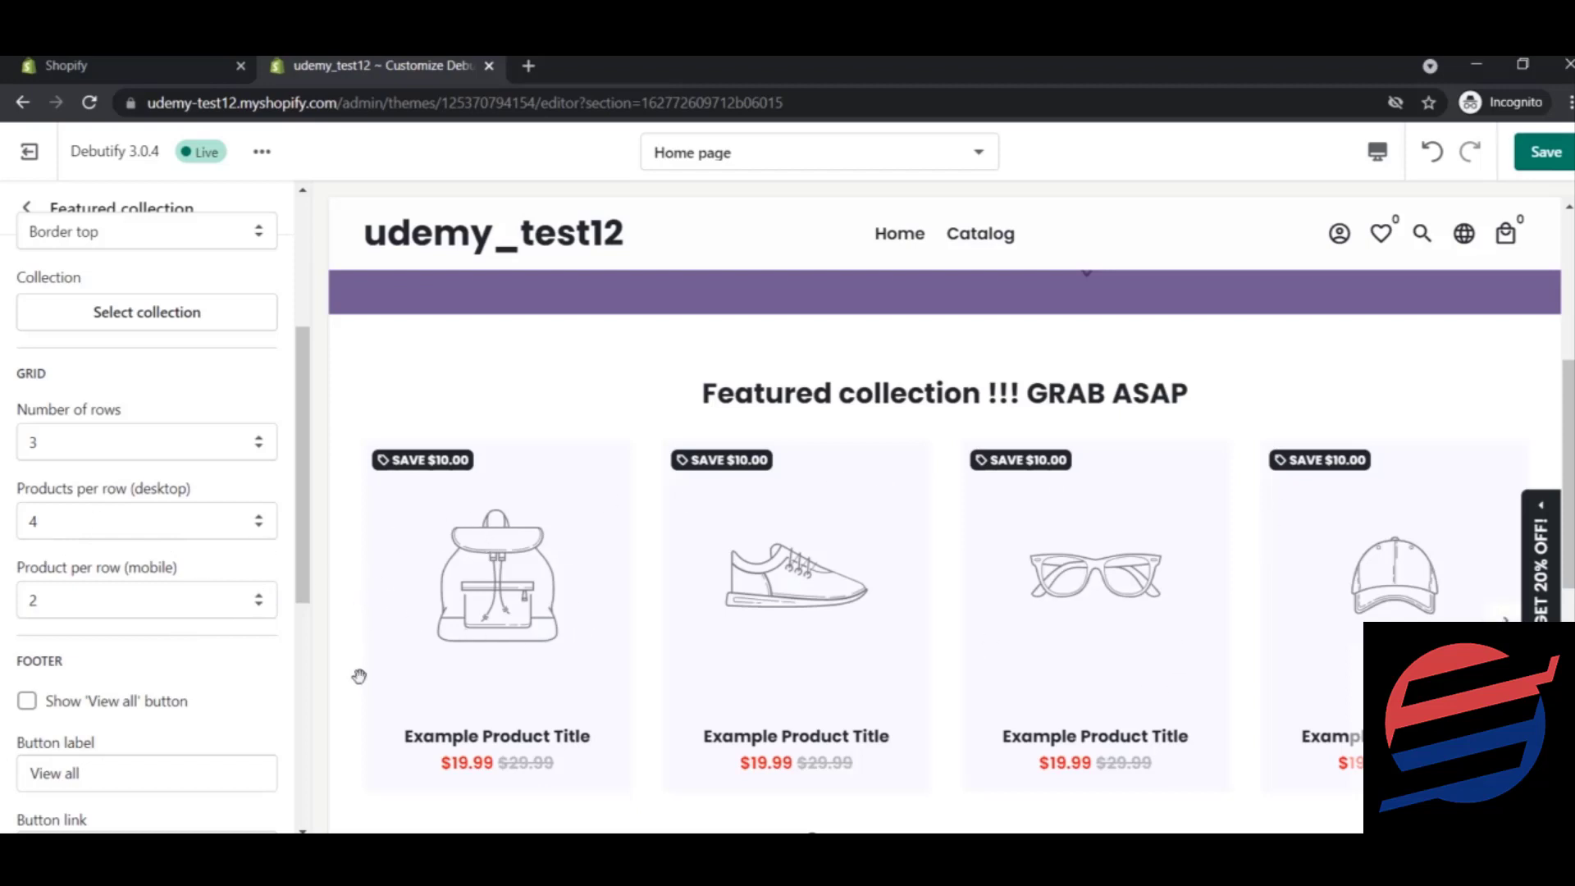
left_click(203, 520)
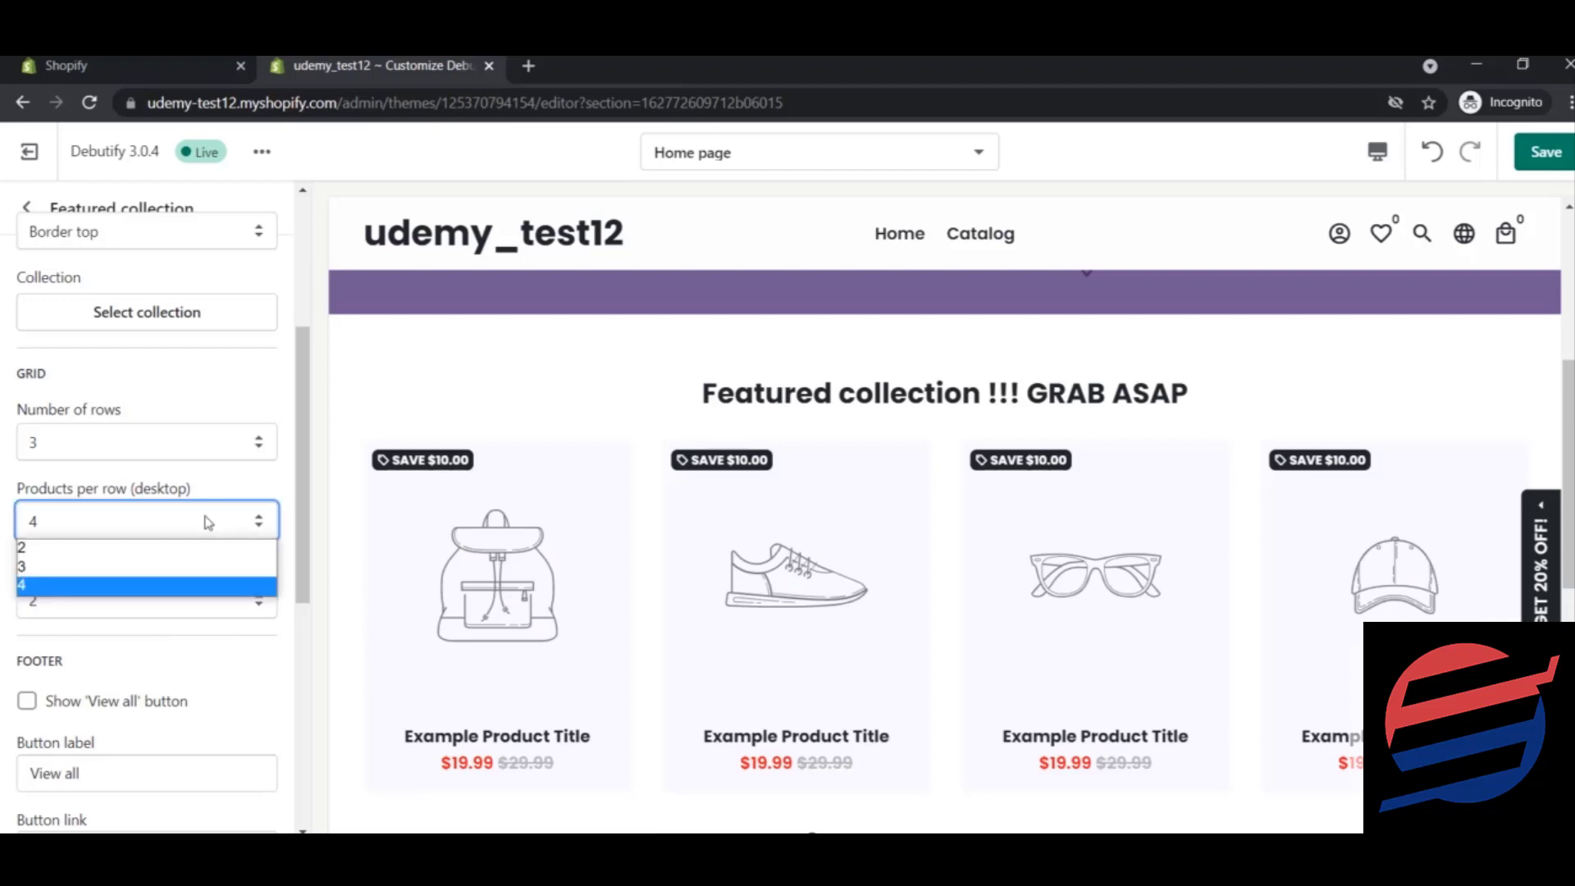
left_click(177, 551)
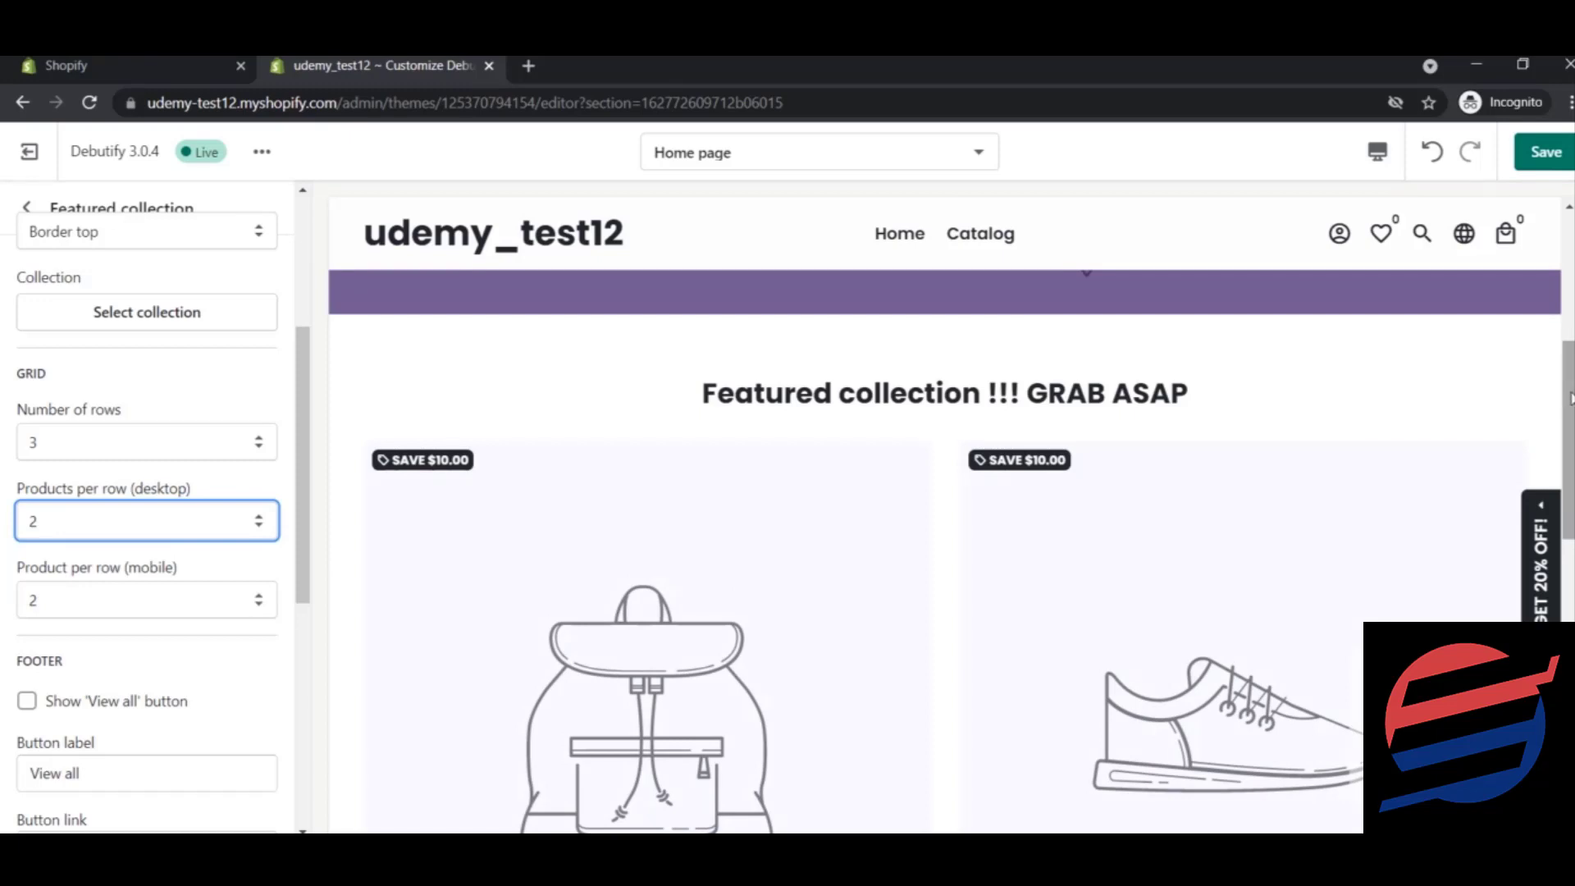
scroll(740, 605, "down", 1)
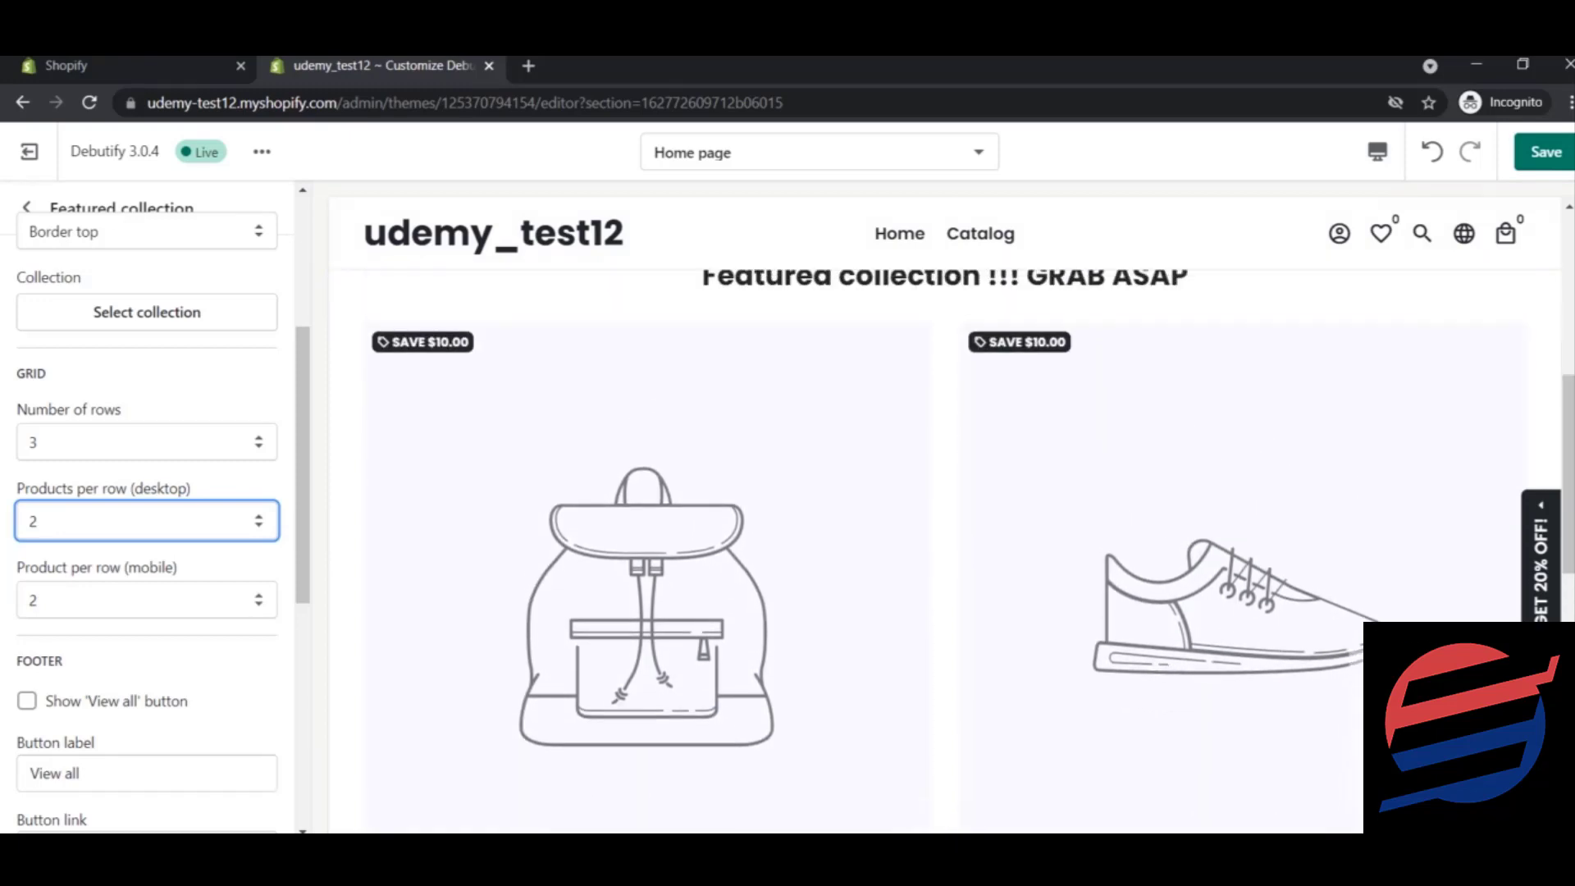
- Set the featured collection grid to 4 products per row on desktop and 2 rows
left_click(238, 517)
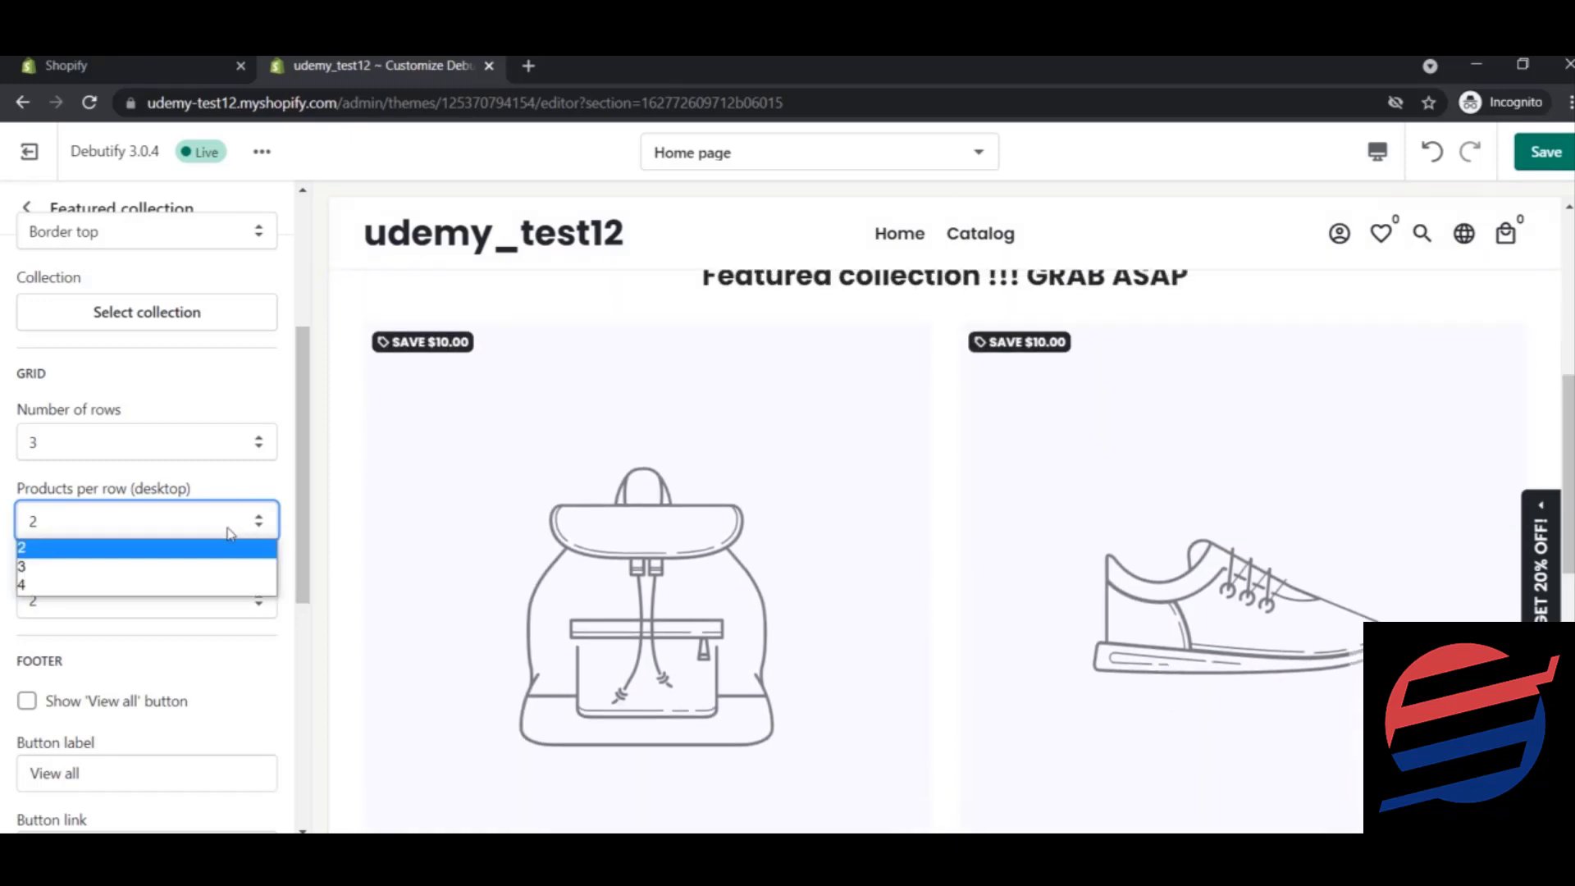
left_click(183, 589)
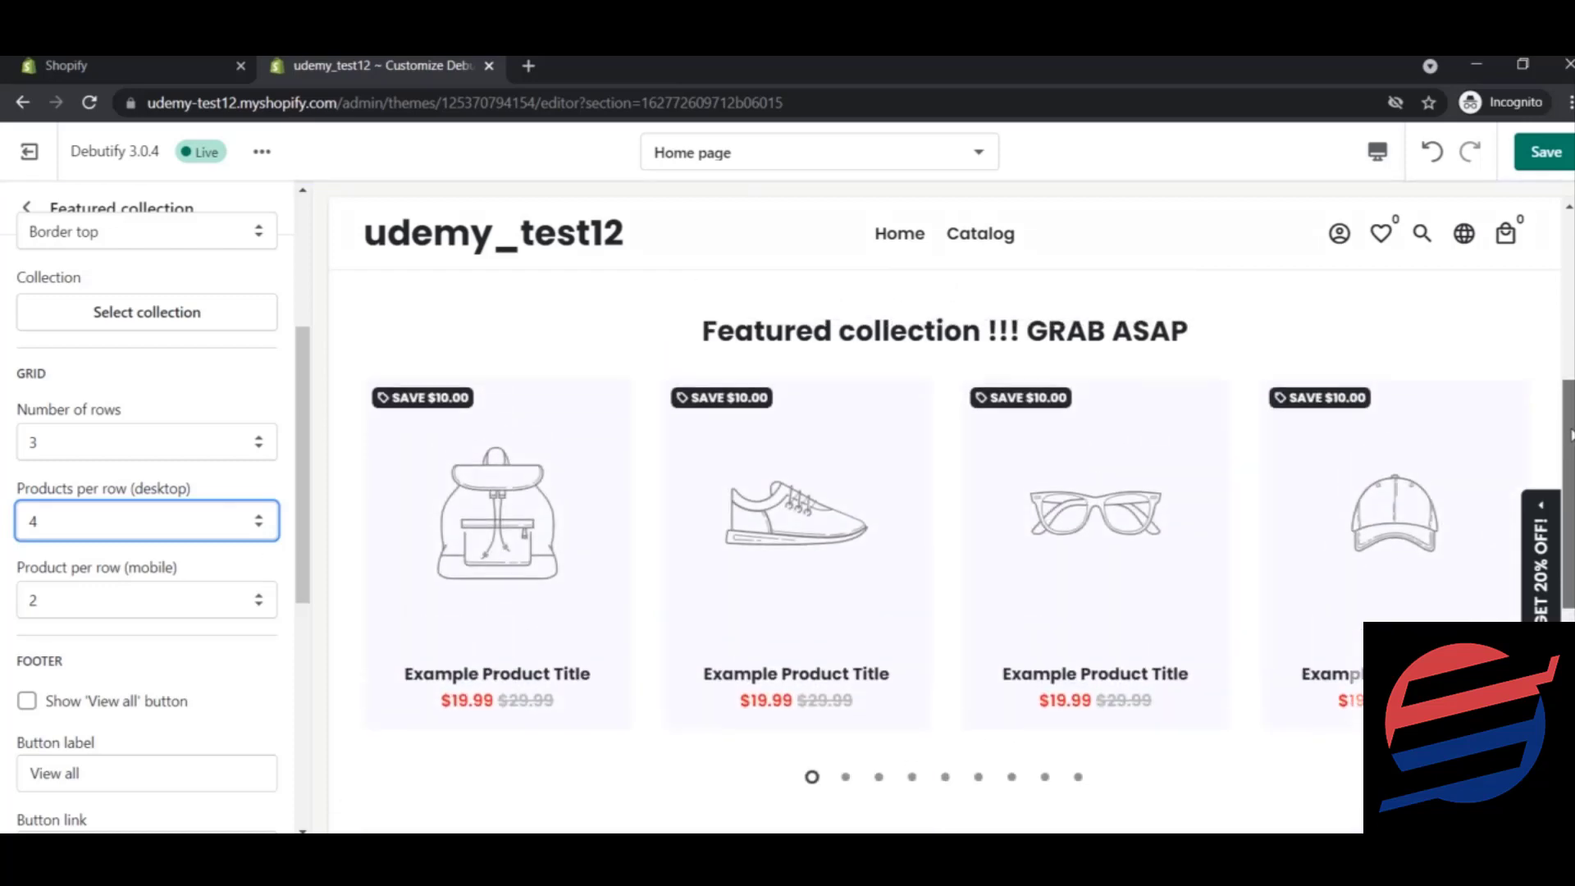
left_click(250, 450)
left_click(213, 488)
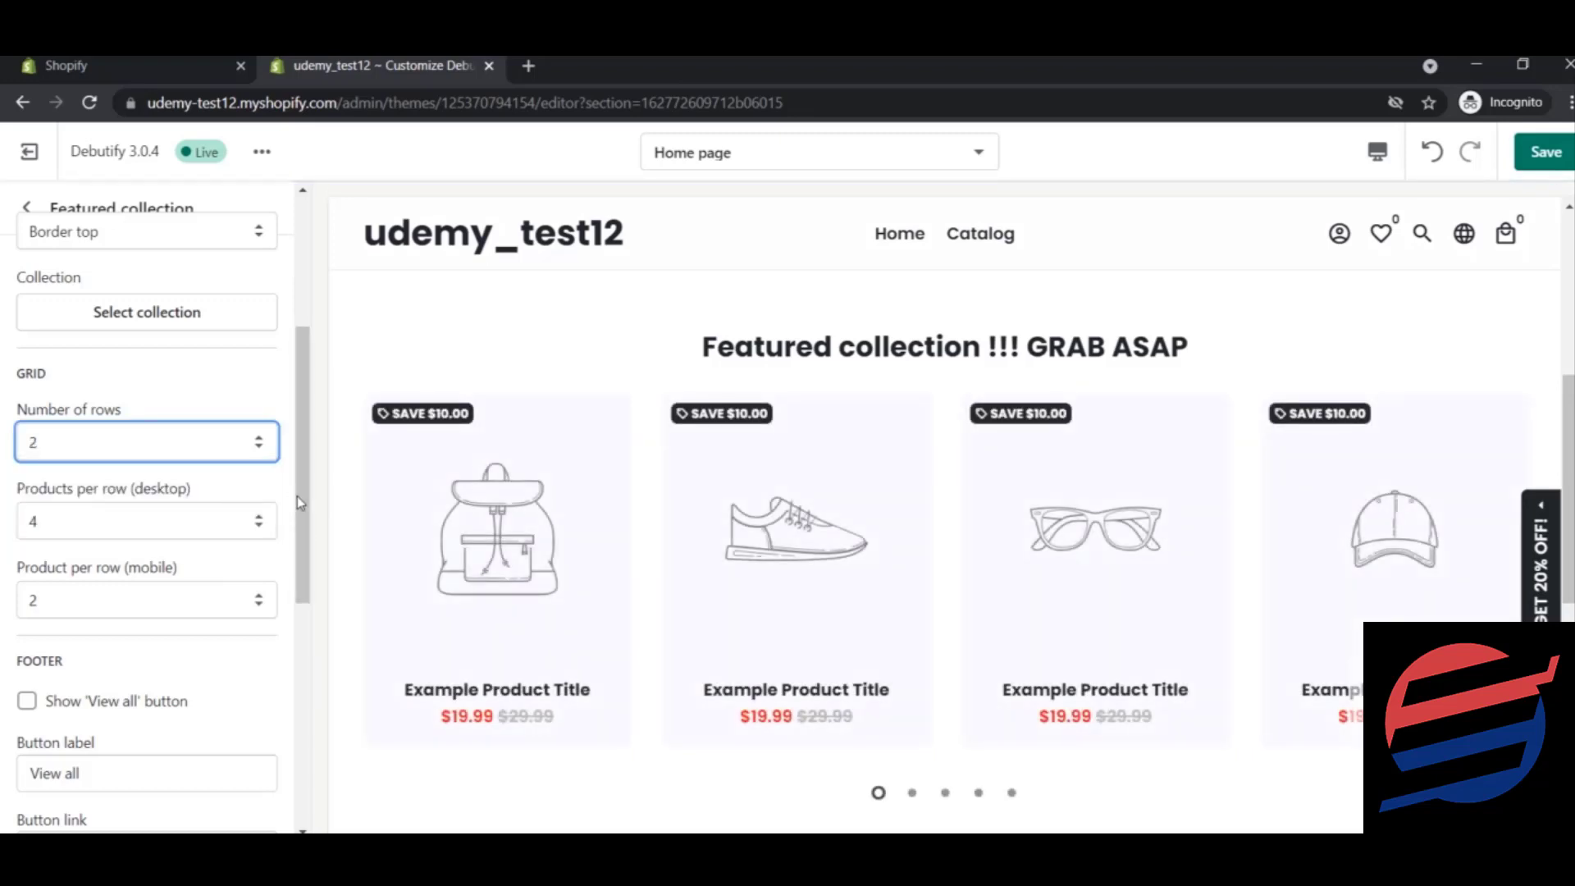
- Disable the featured collection's carousel and check the product grid below the slideshow in the page preview
scroll(308, 520, "down", 2)
left_click_drag(308, 520, 291, 591)
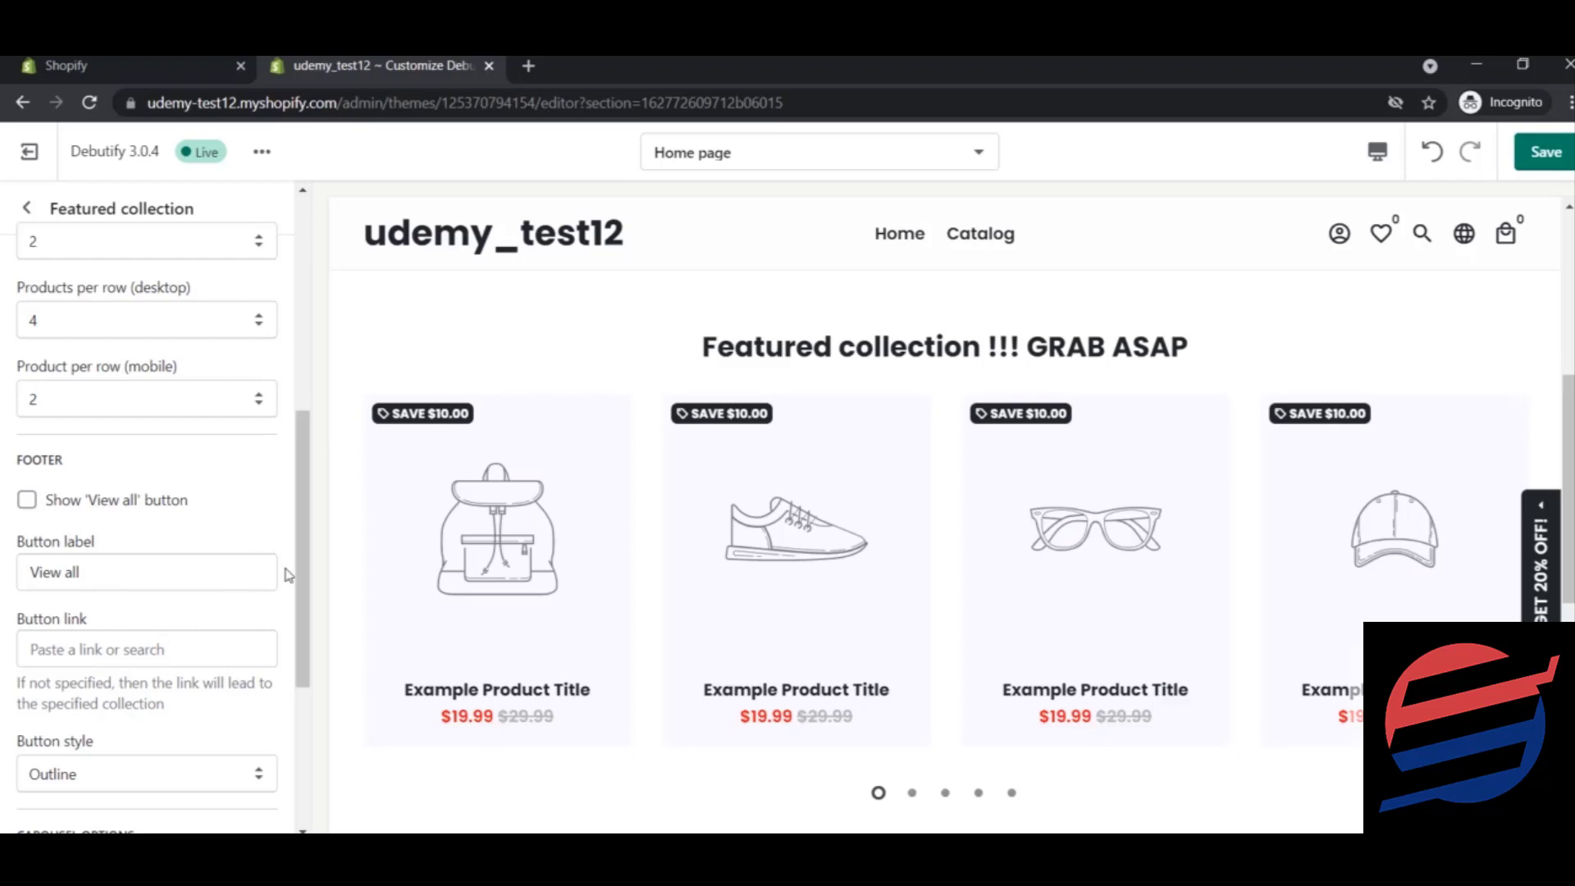
mouse_move(298, 574)
left_mouse_down()
mouse_move(301, 611)
mouse_move(294, 576)
left_mouse_up()
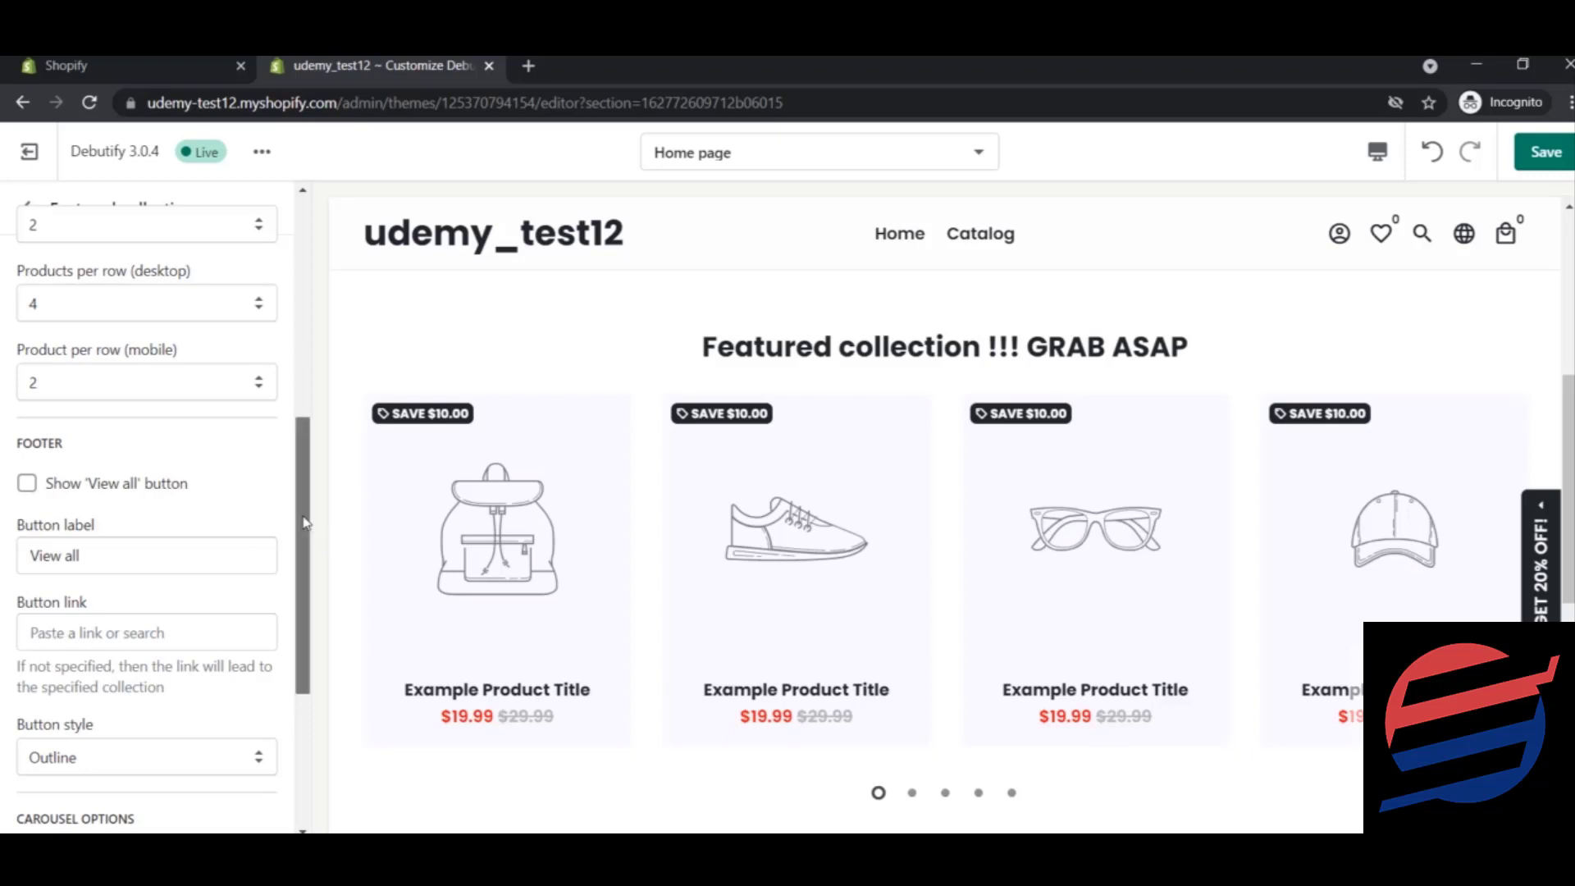
left_click_drag(304, 524, 334, 651)
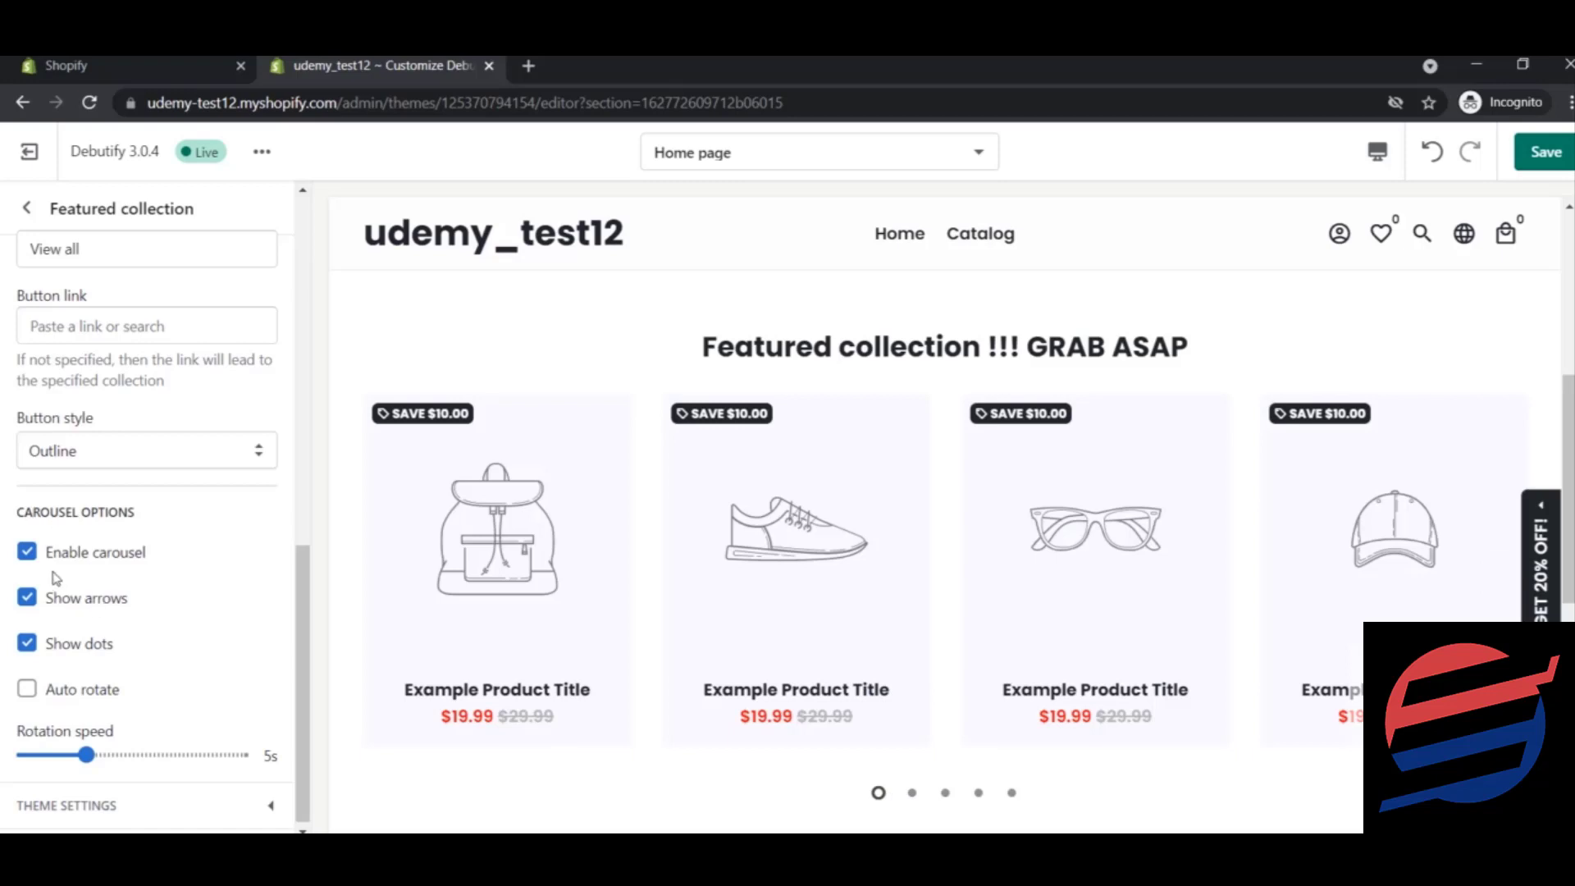
left_click(27, 553)
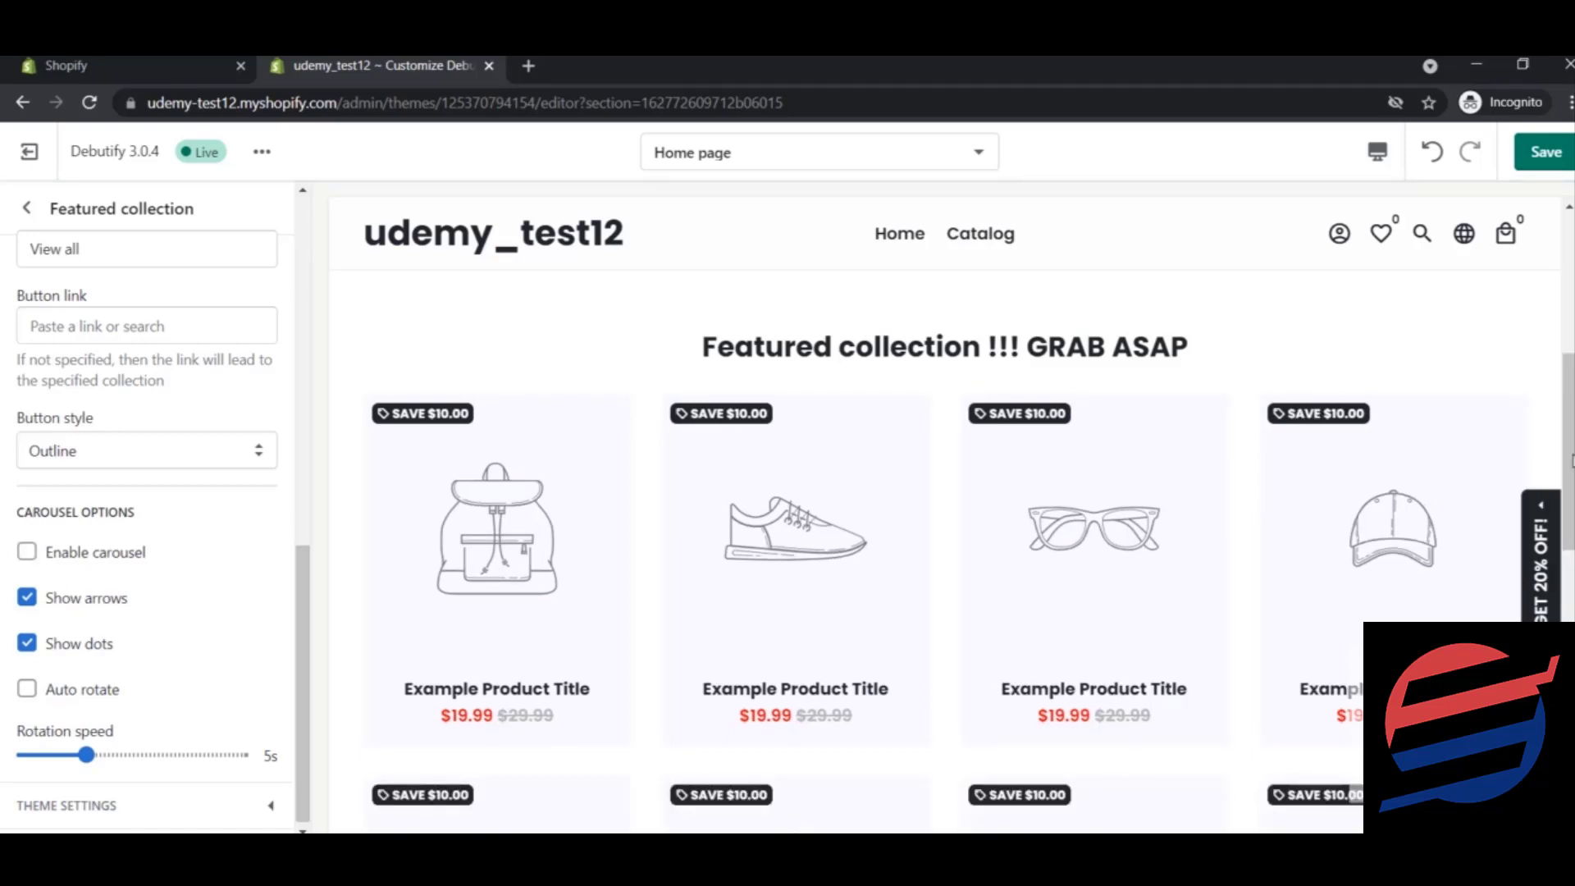
scroll(944, 534, "down", 3)
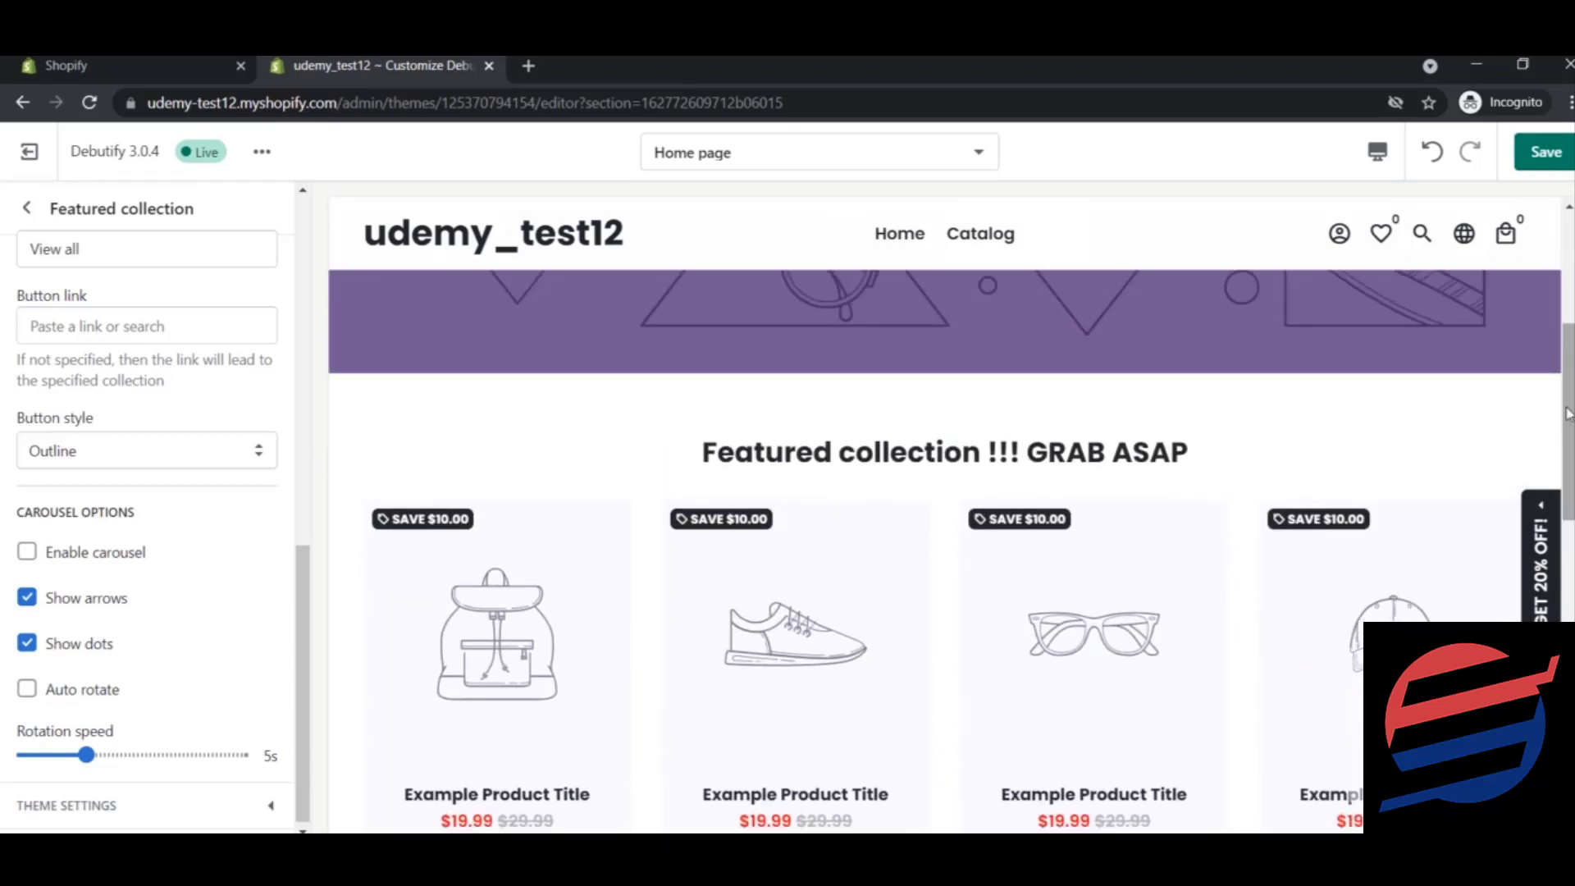
left_click_drag(1568, 412, 1567, 291)
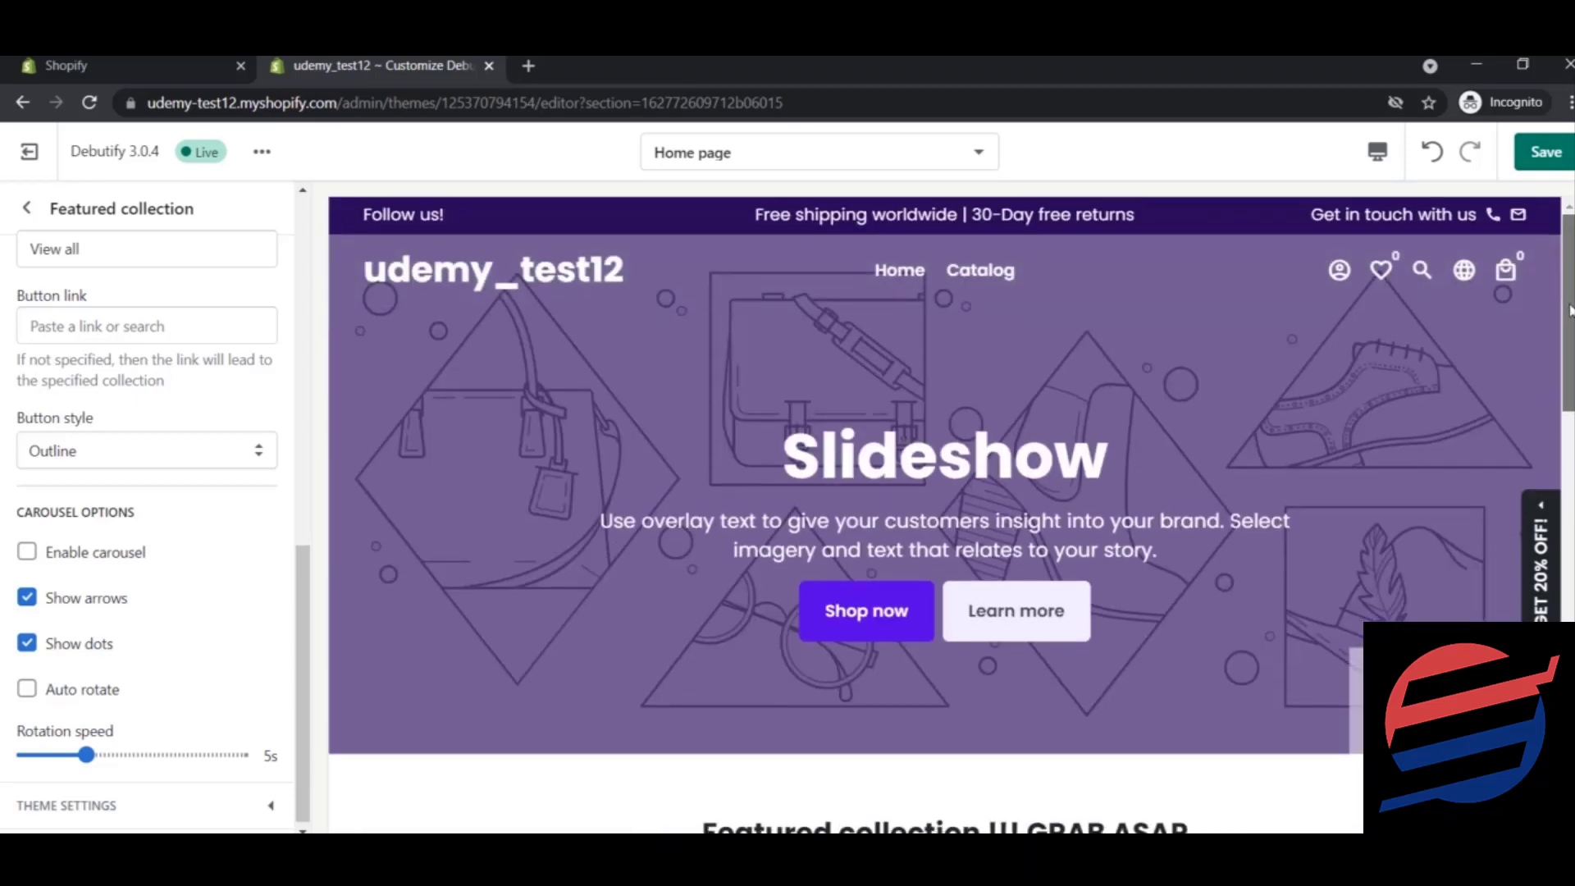
scroll(1567, 293, "down", 6)
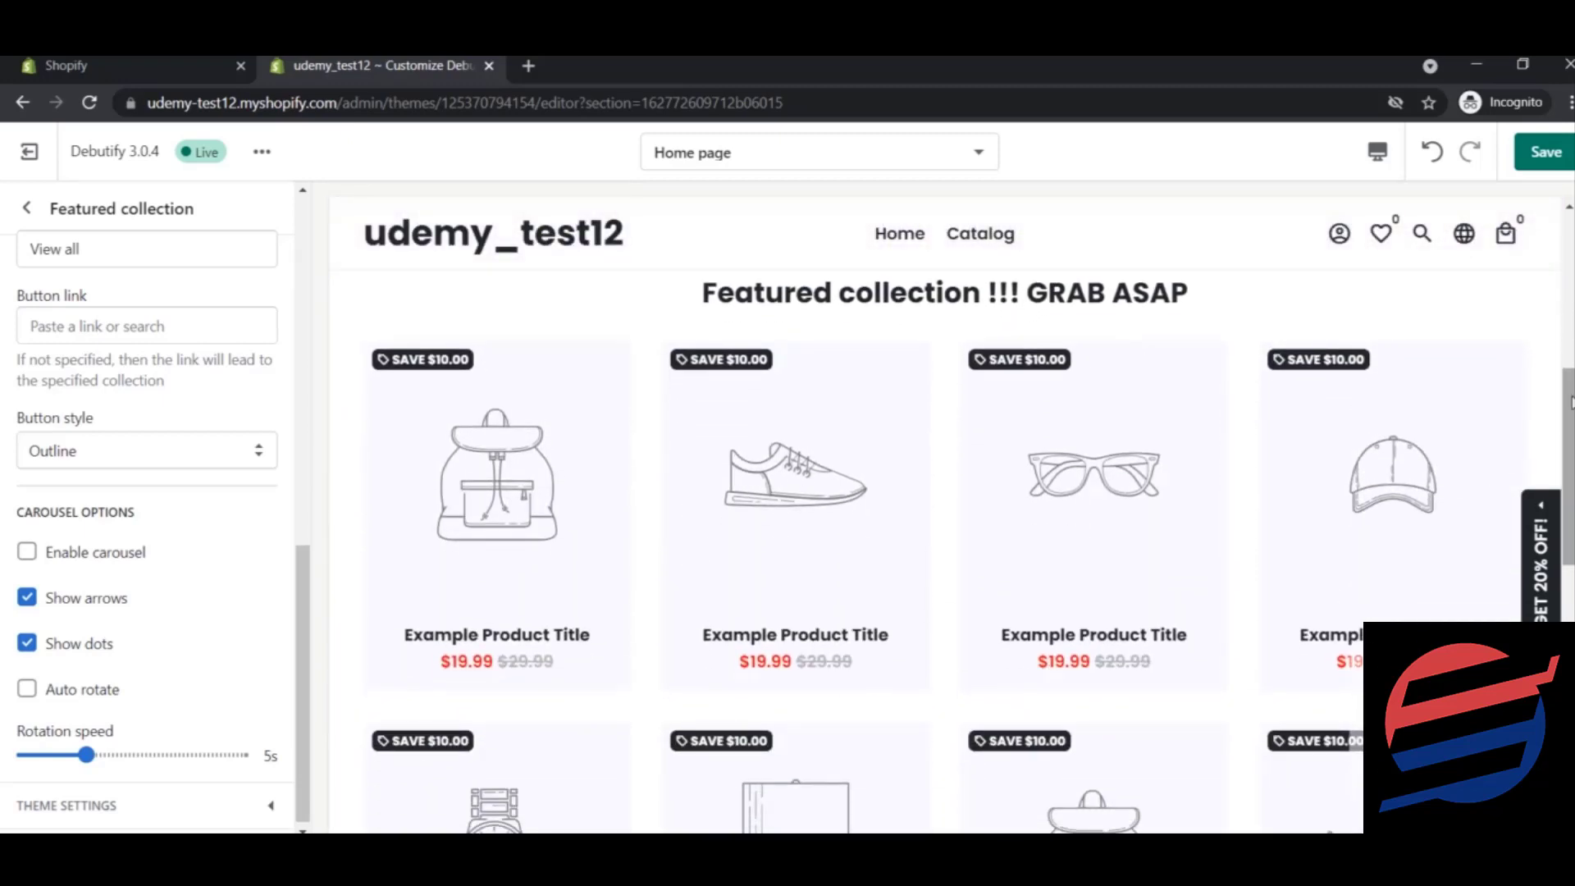
left_click_drag(1571, 402, 1569, 468)
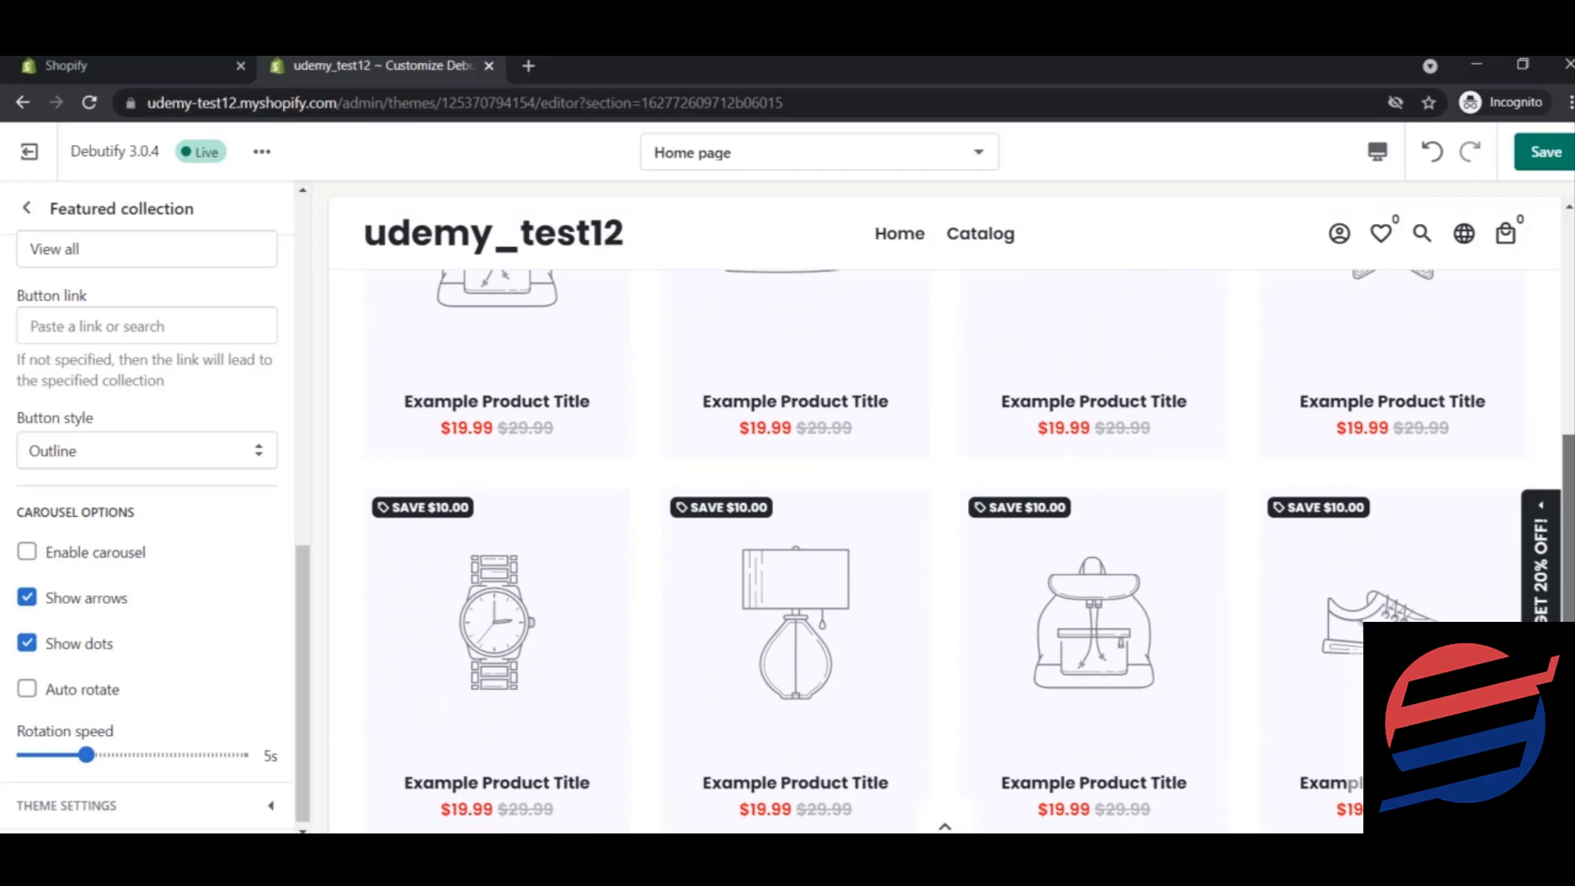
scroll(1542, 463, "up", 2)
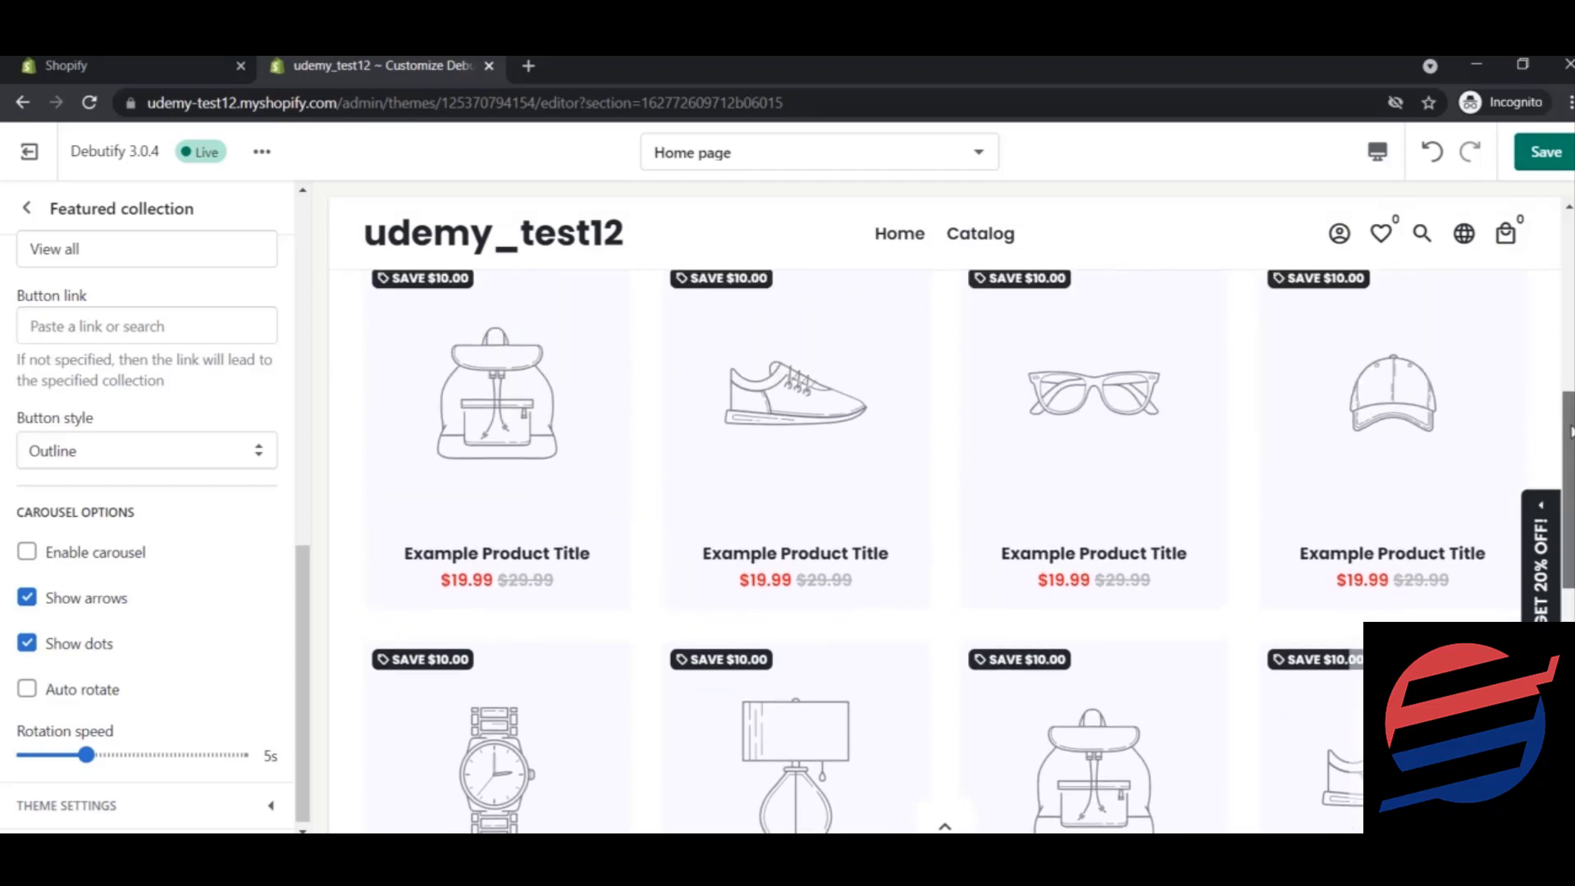
mouse_move(1569, 464)
left_mouse_down()
mouse_move(1569, 562)
mouse_move(1569, 279)
mouse_move(1570, 451)
left_mouse_up()
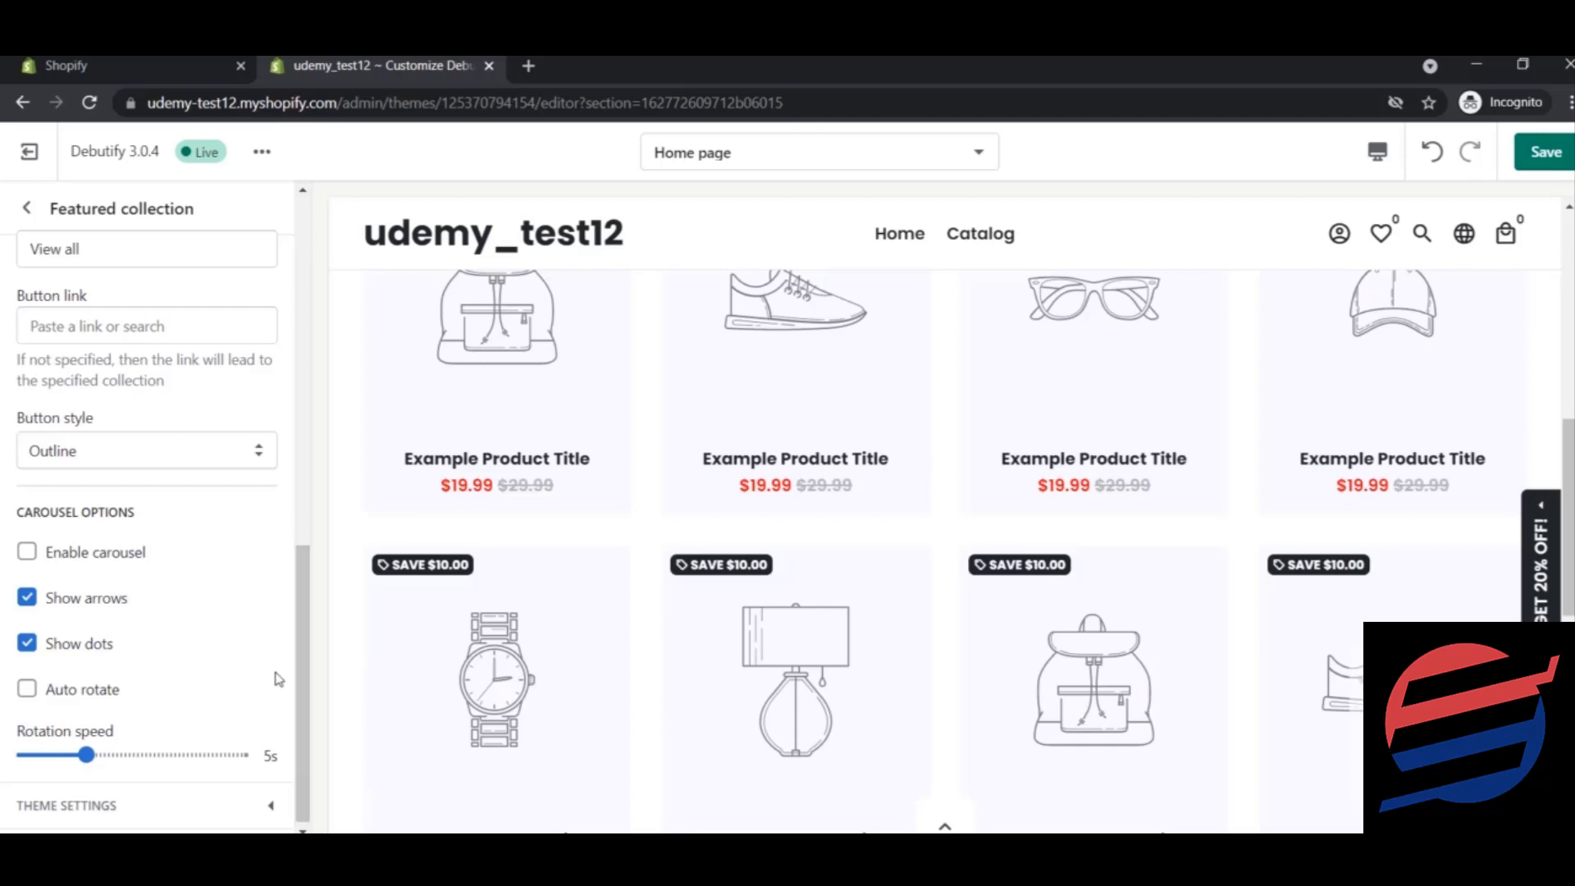
- Expand the featured collection's theme settings and review the color swatch, second image and sales badge options
left_click_drag(298, 667, 303, 691)
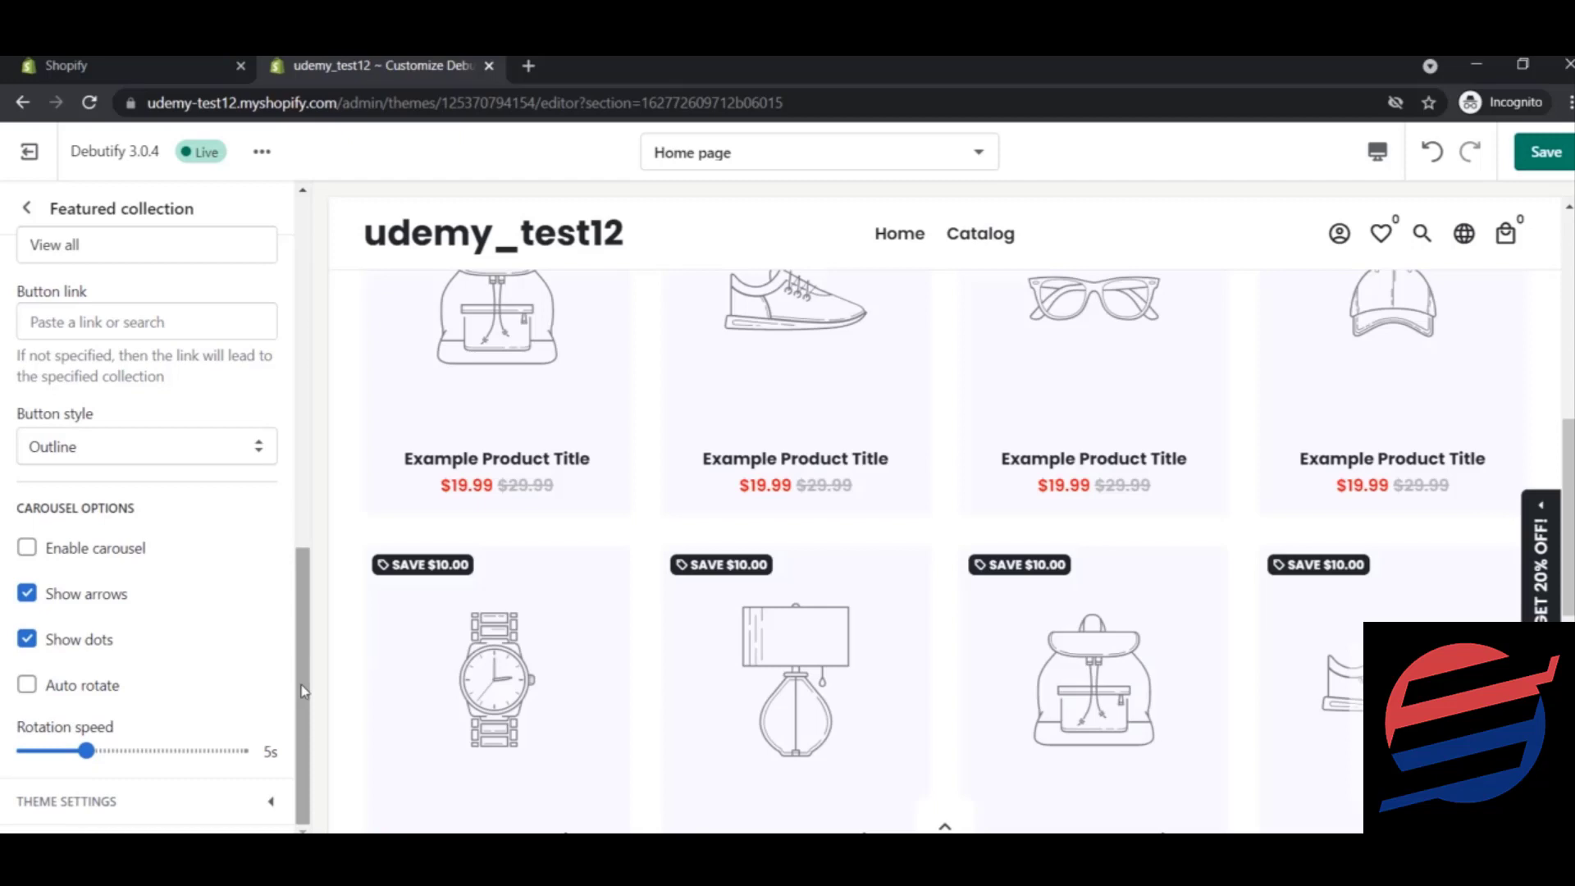
left_click(252, 798)
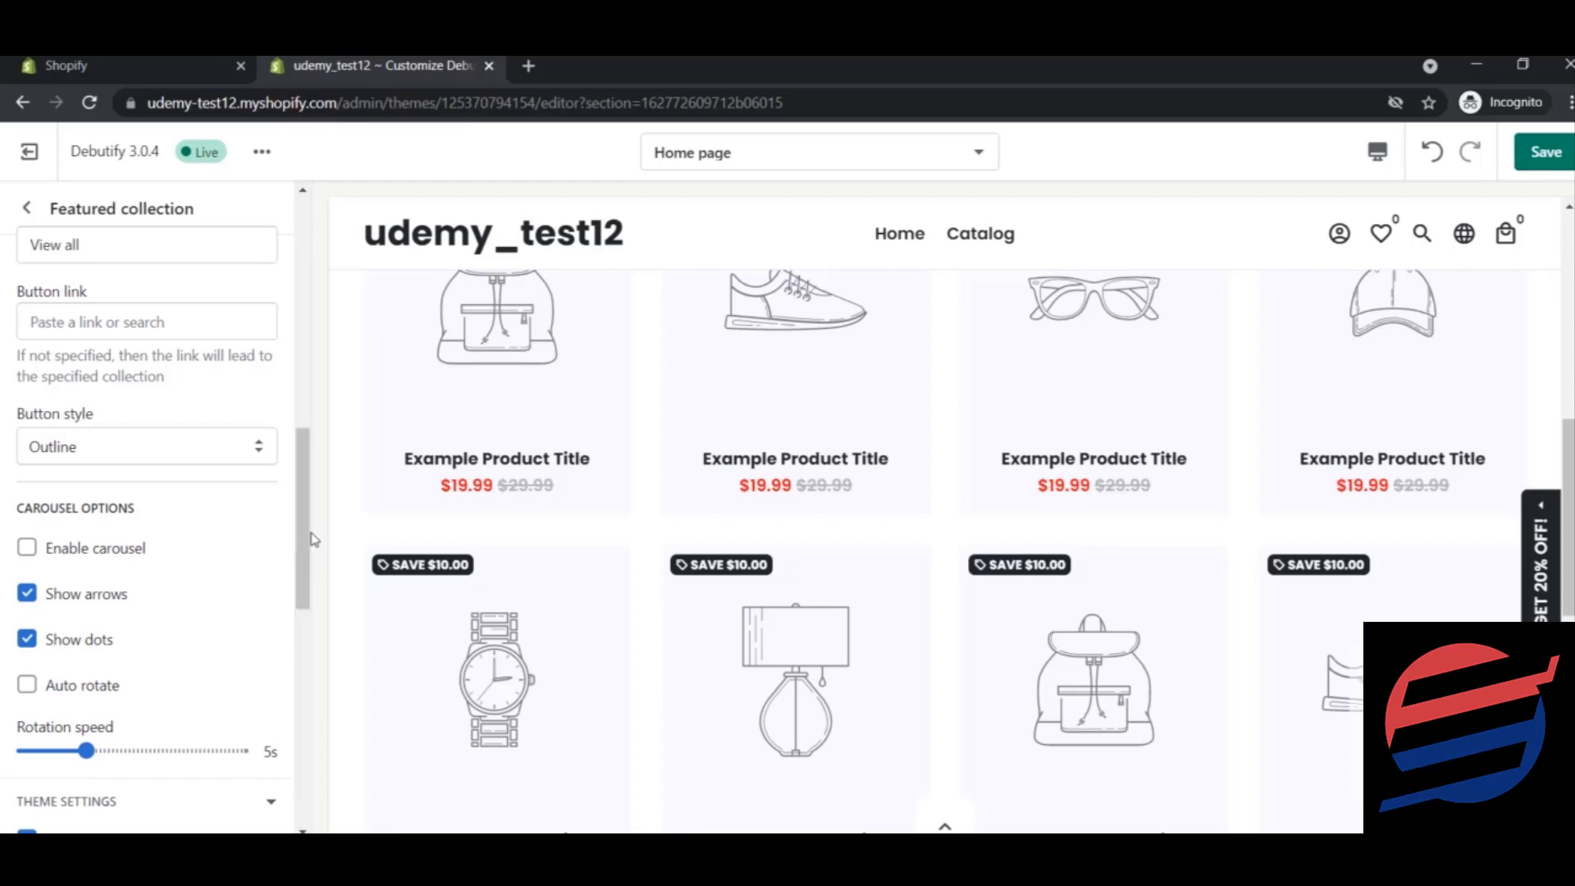
scroll(317, 600, "down", 4)
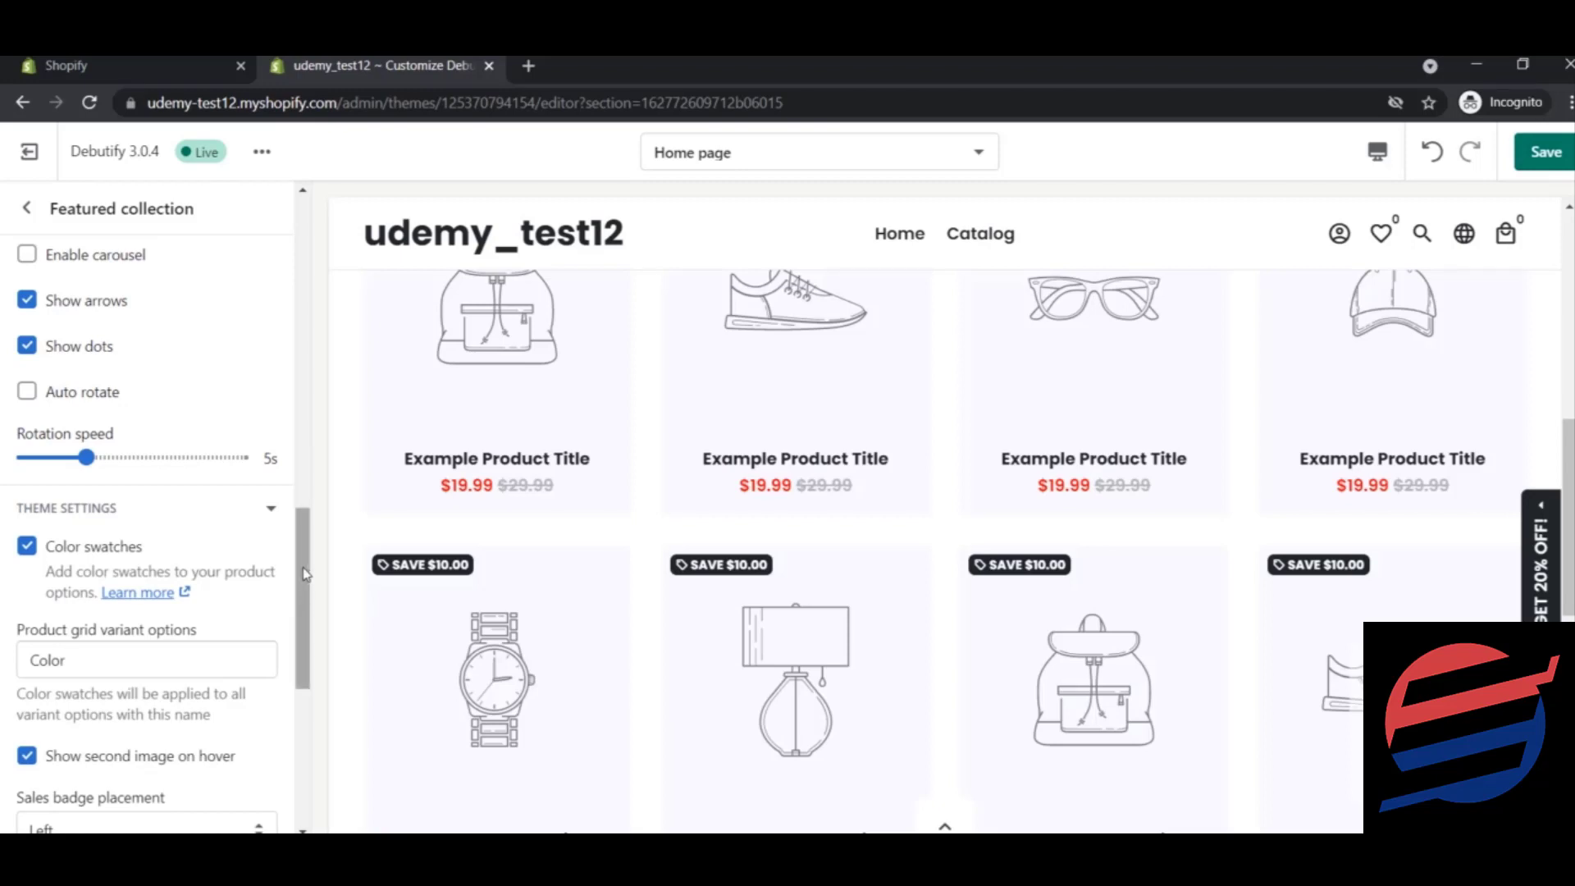
left_click_drag(305, 572, 304, 599)
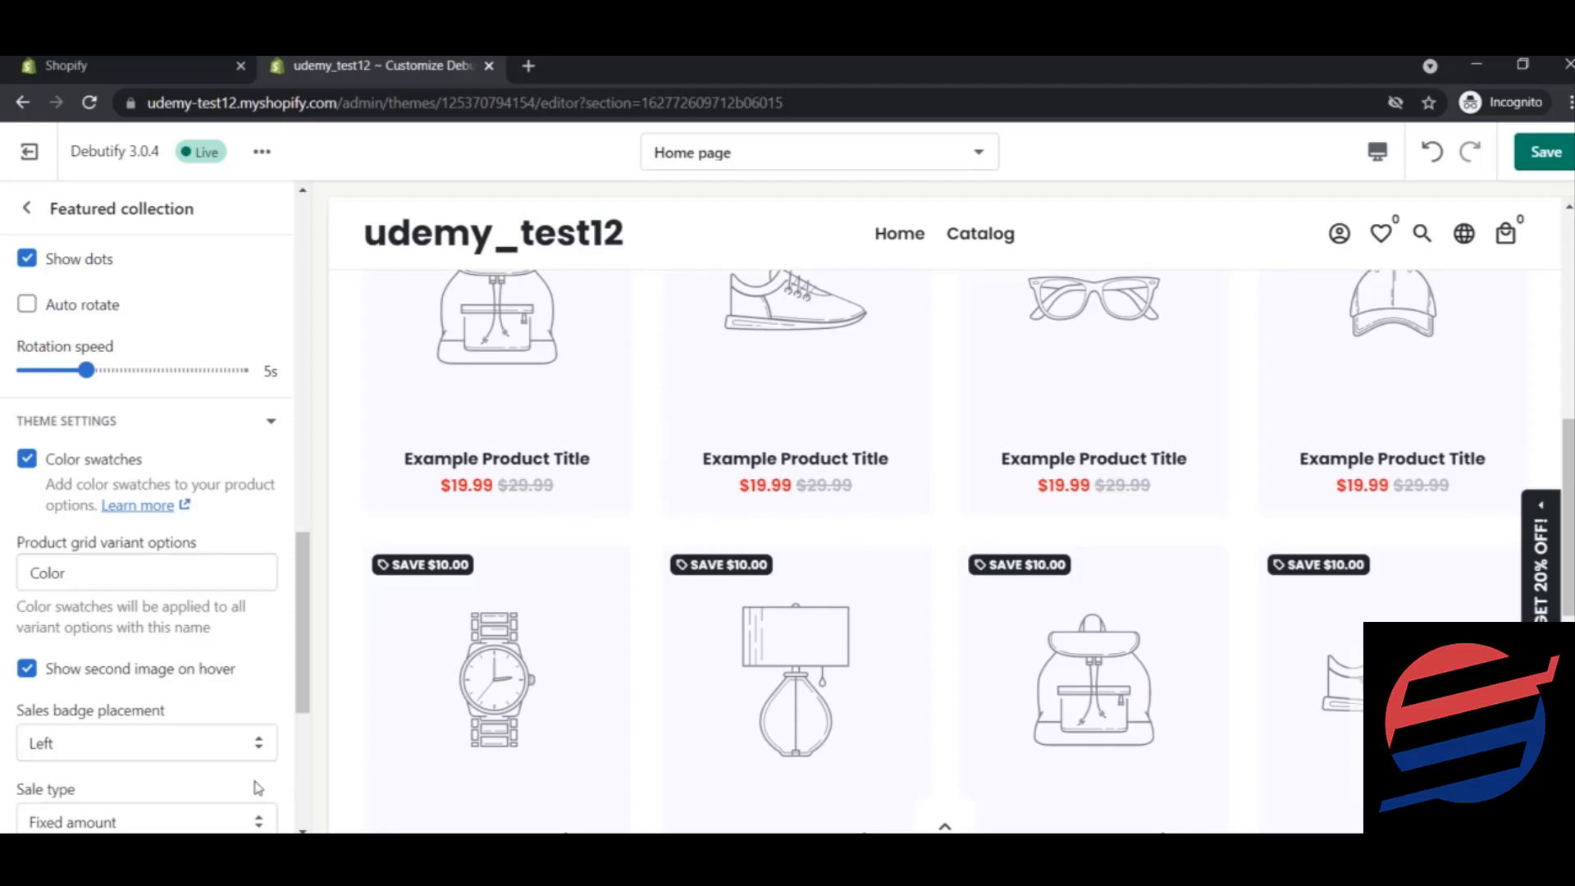
- Leave the featured collection settings for the home page's section list and save the changes
left_click_drag(312, 597, 302, 209)
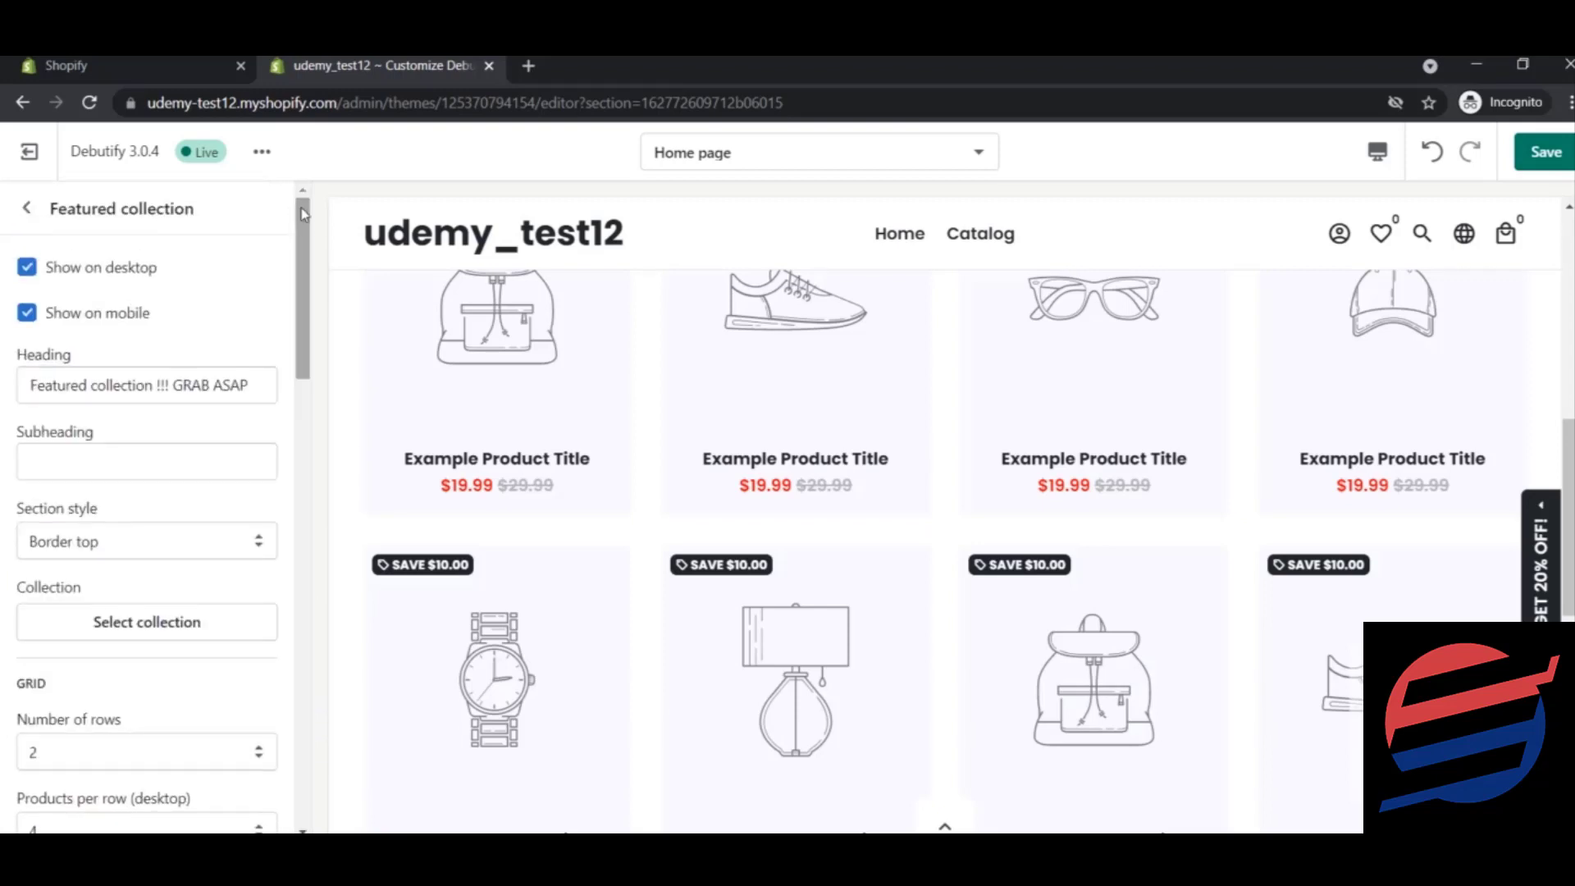
left_click(28, 209)
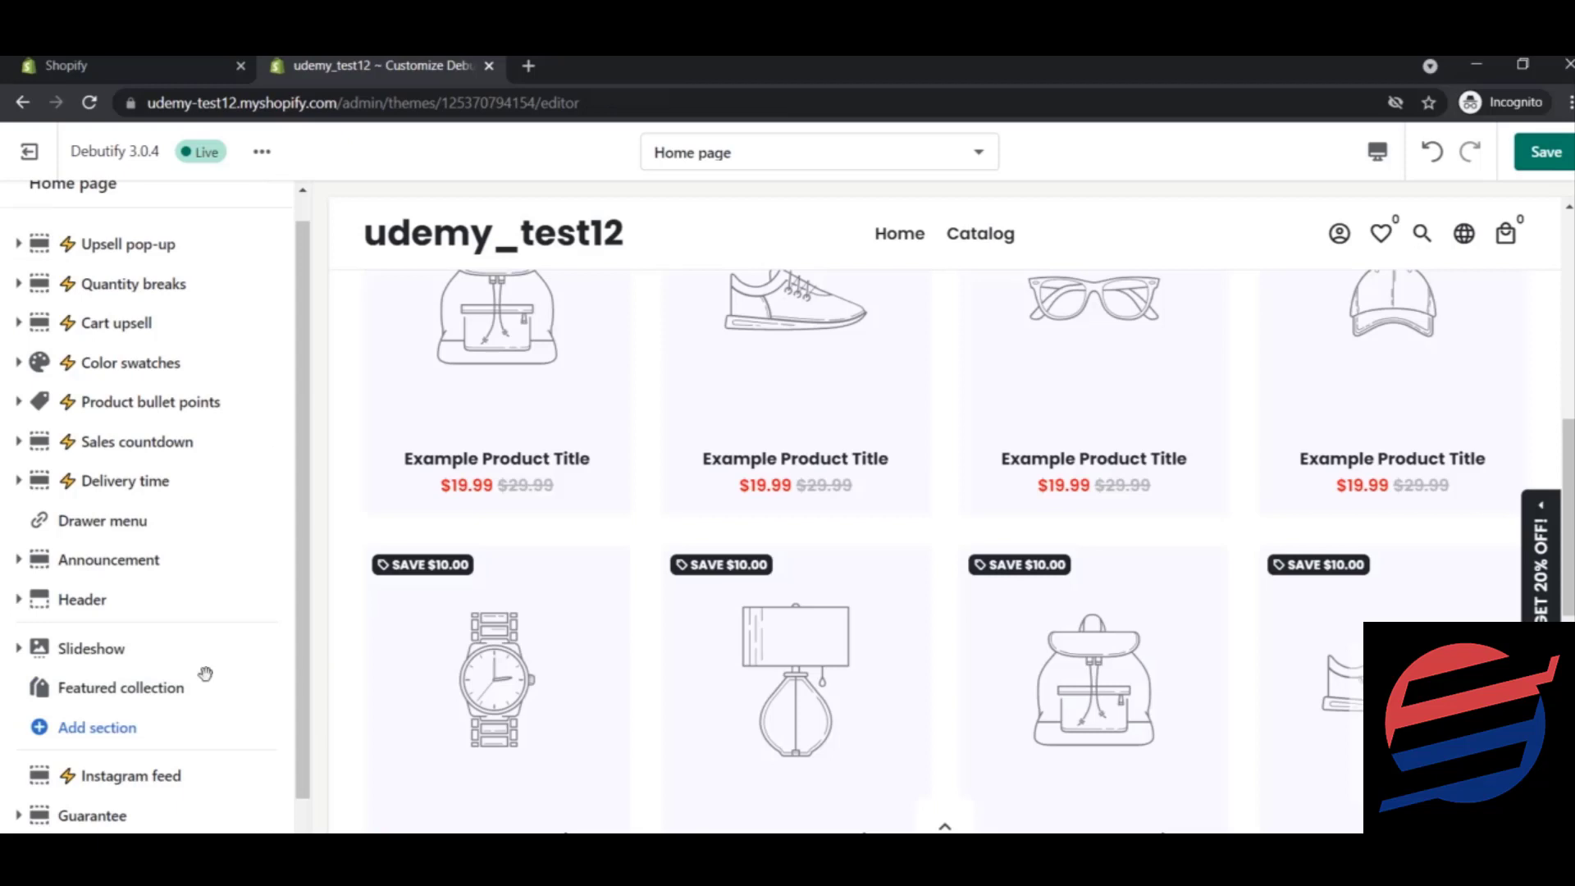
left_click(1540, 164)
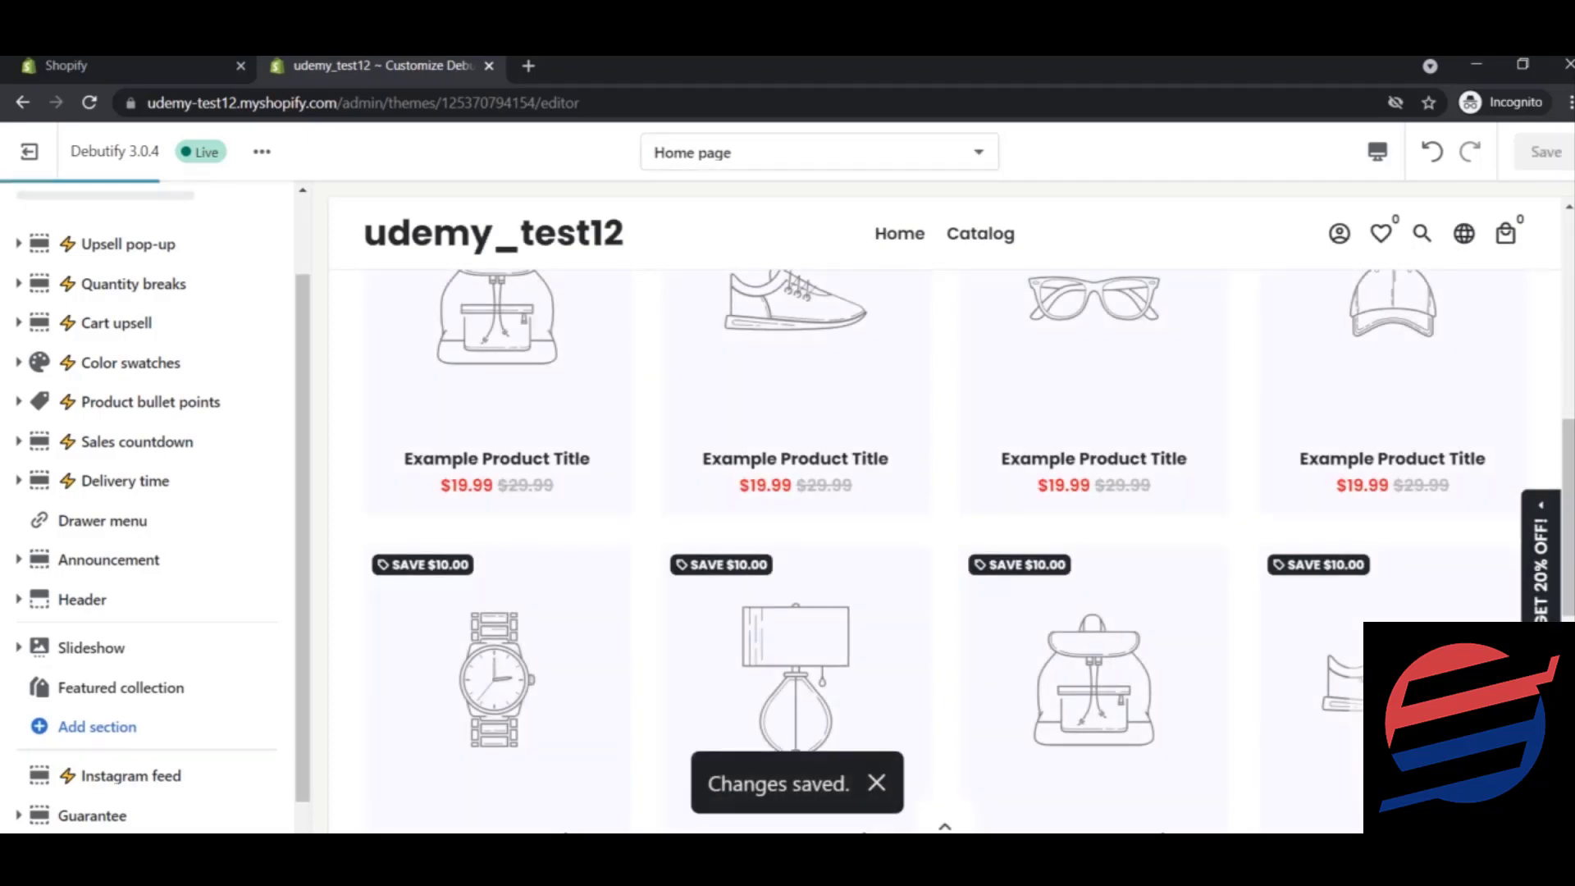
- Add an Image with text section to the home page below the featured collection
left_click_drag(1570, 422, 1558, 223)
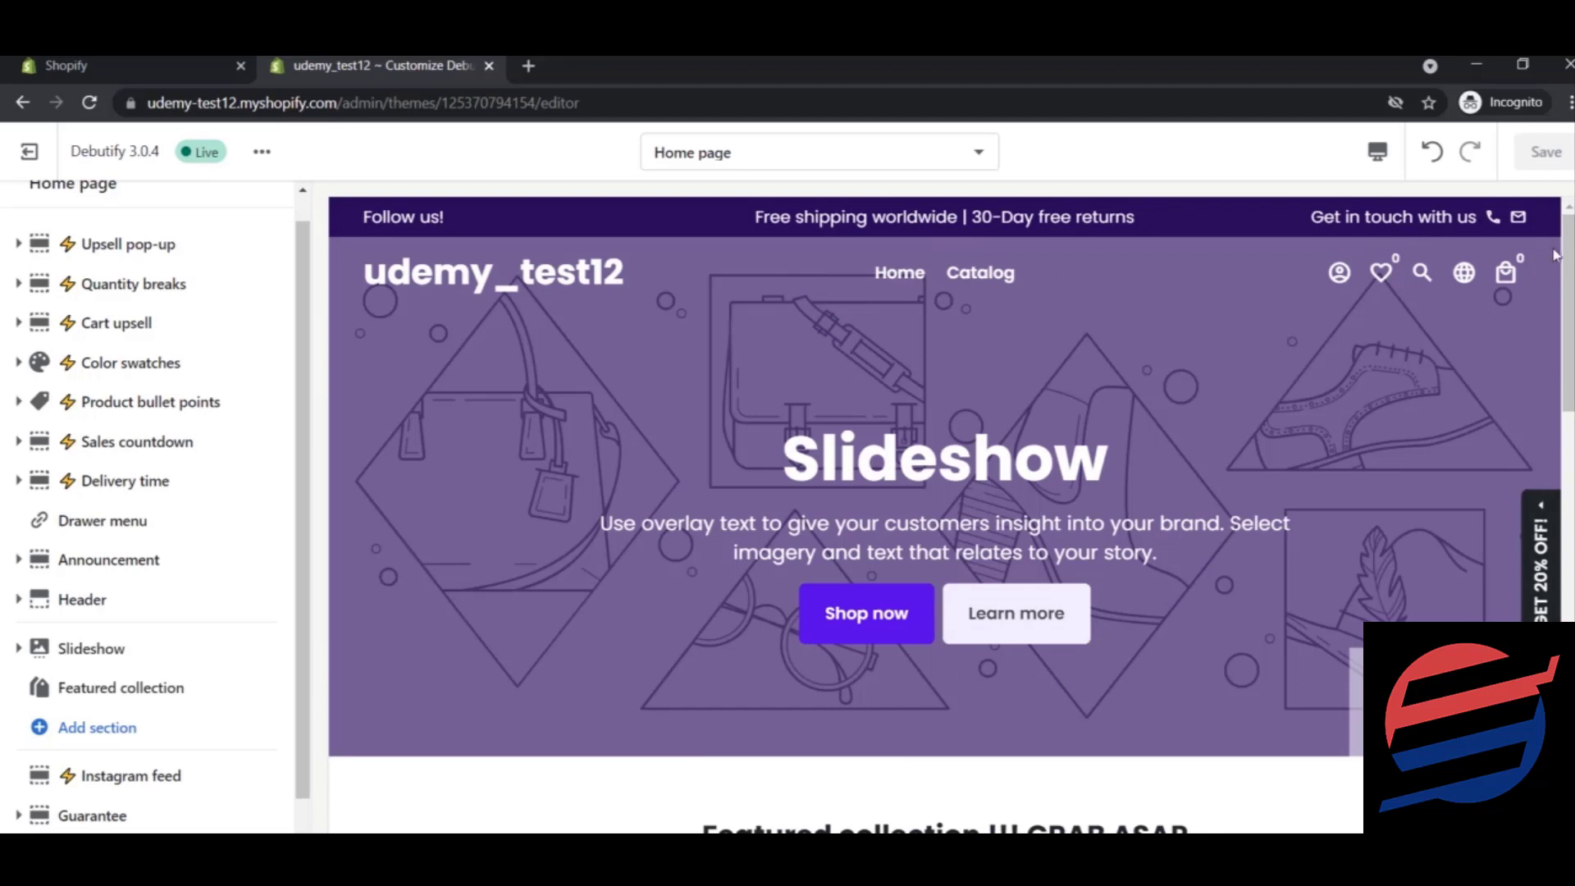
left_click_drag(1562, 255, 1567, 599)
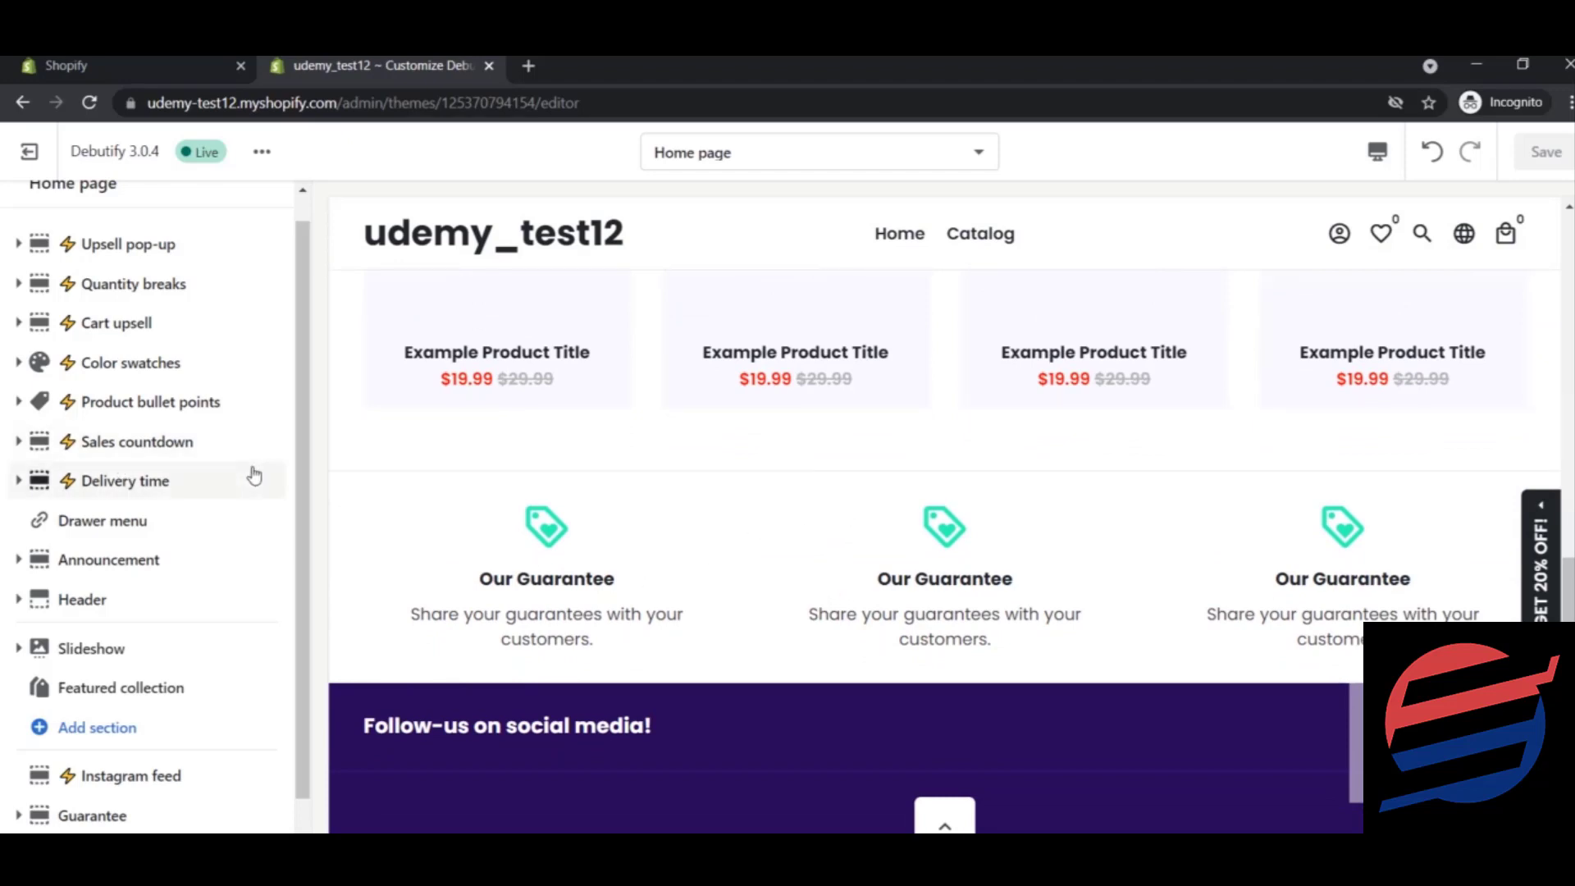
scroll(310, 492, "down", 1)
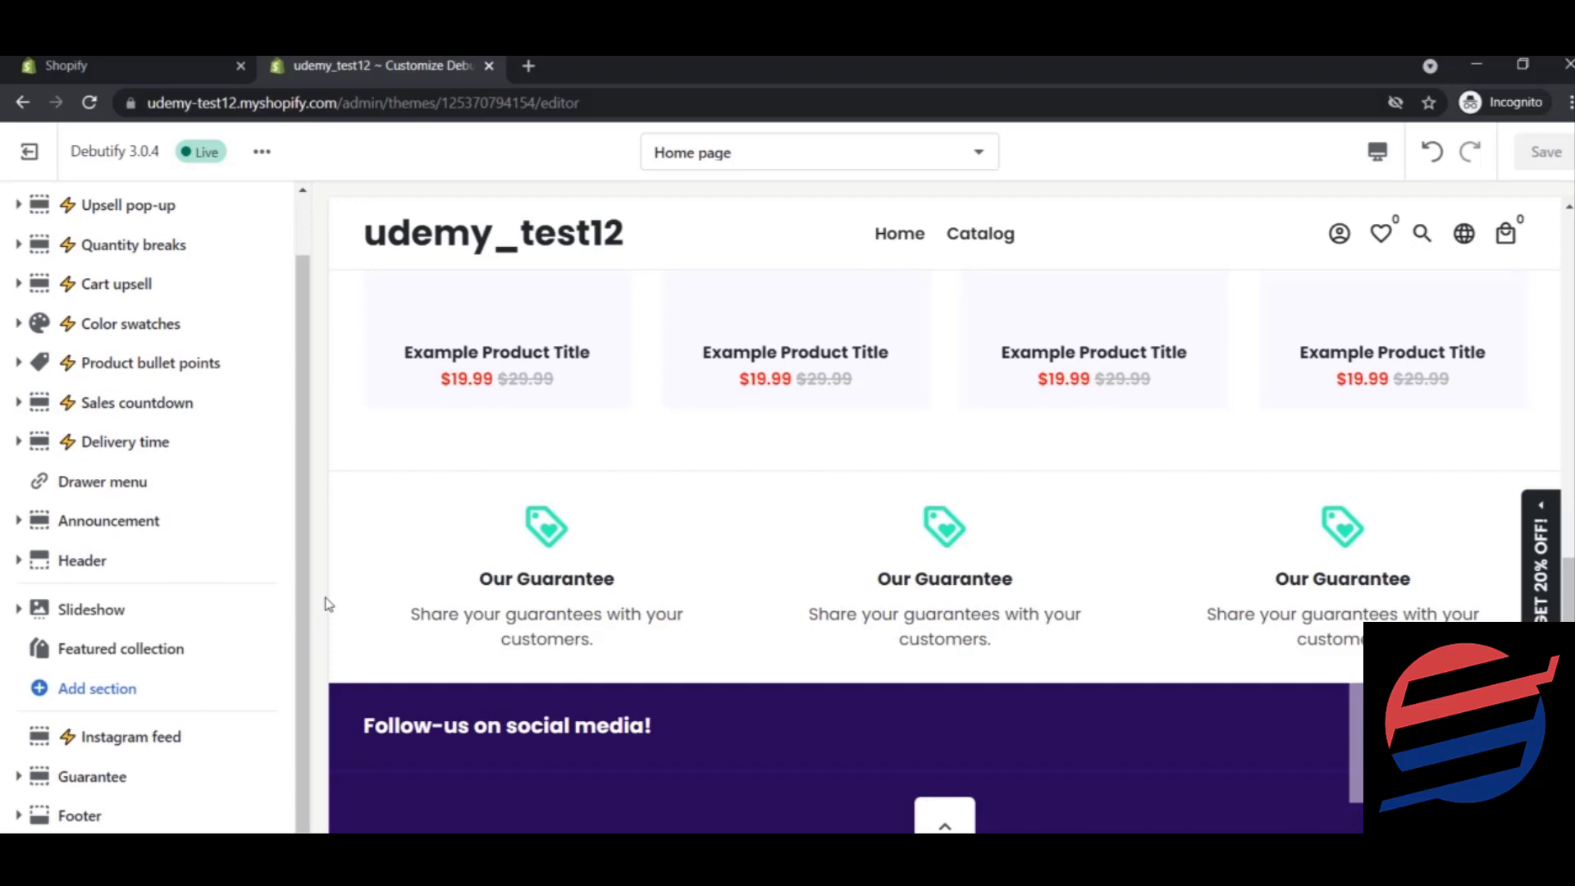
left_click(149, 688)
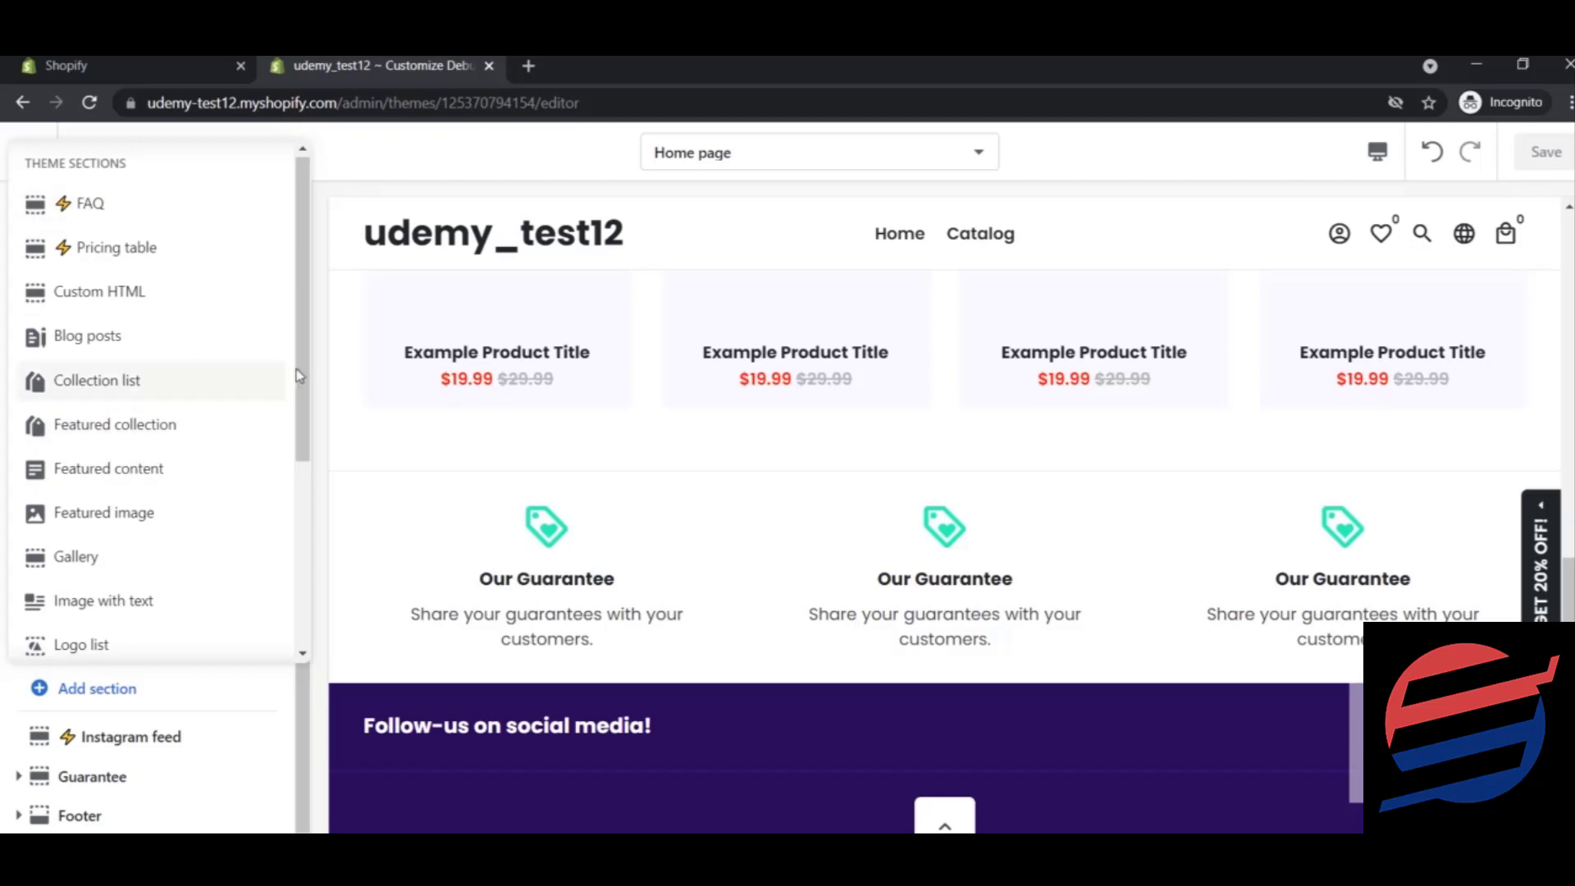
left_click_drag(303, 312, 310, 443)
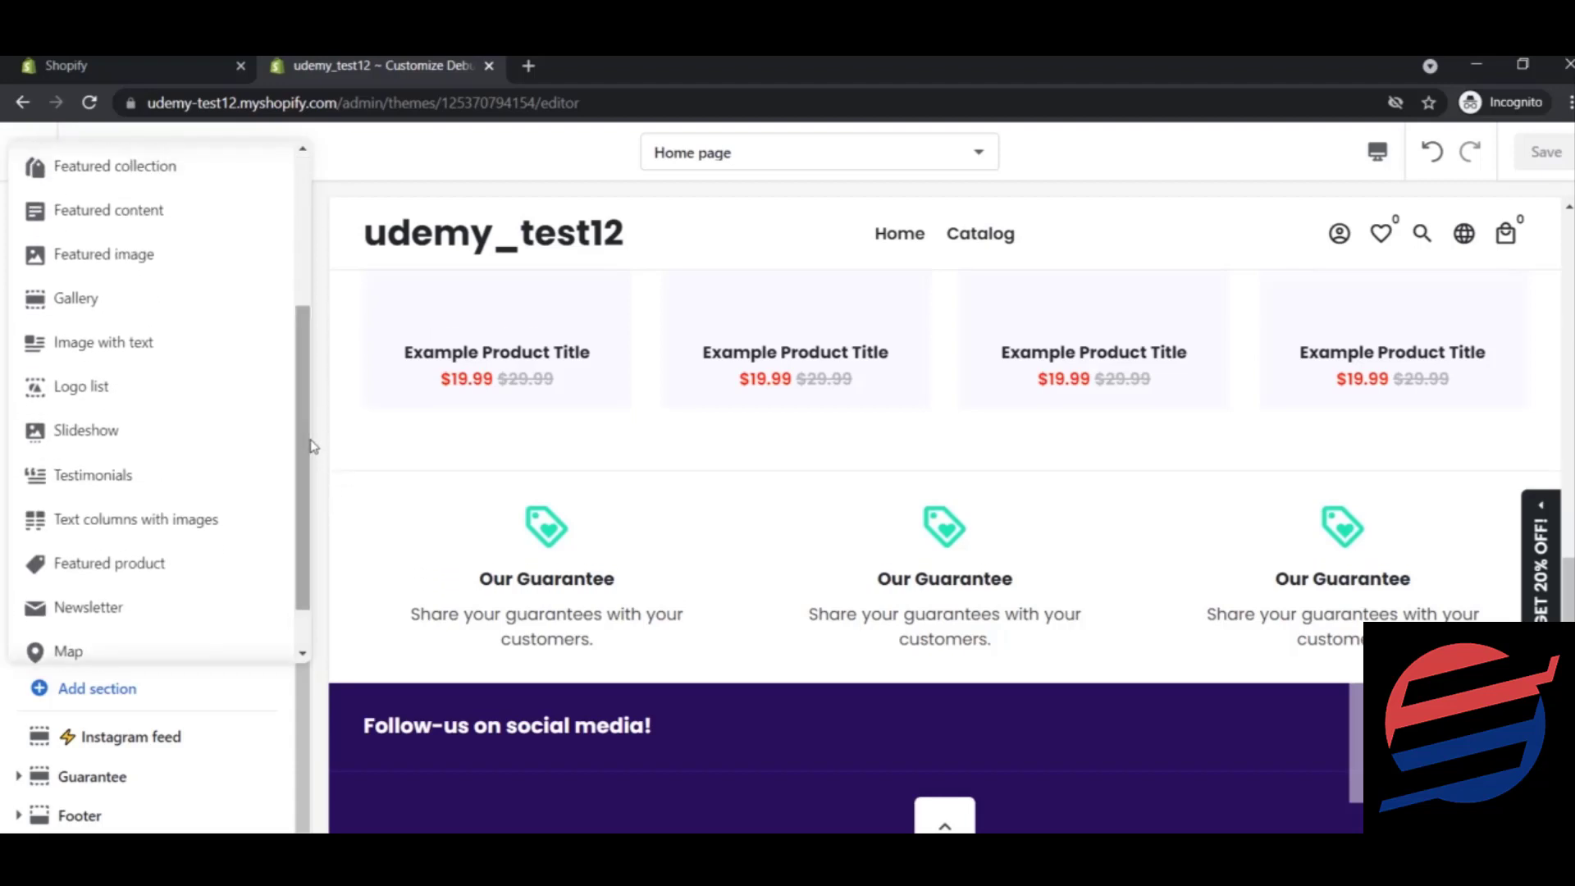
left_click(190, 345)
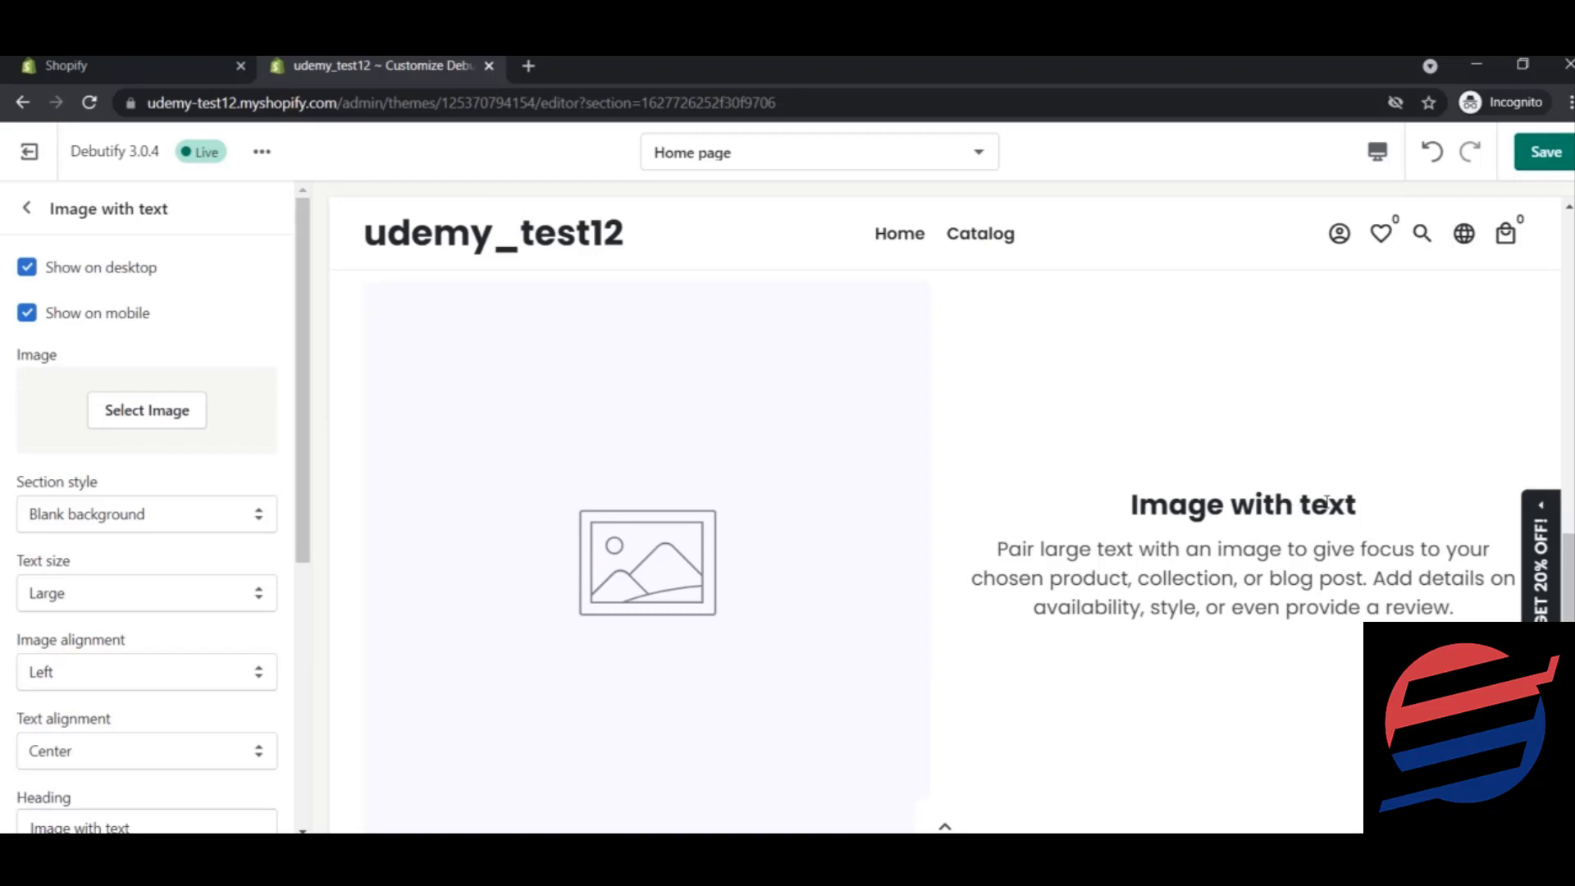
left_click_drag(1569, 569, 1567, 623)
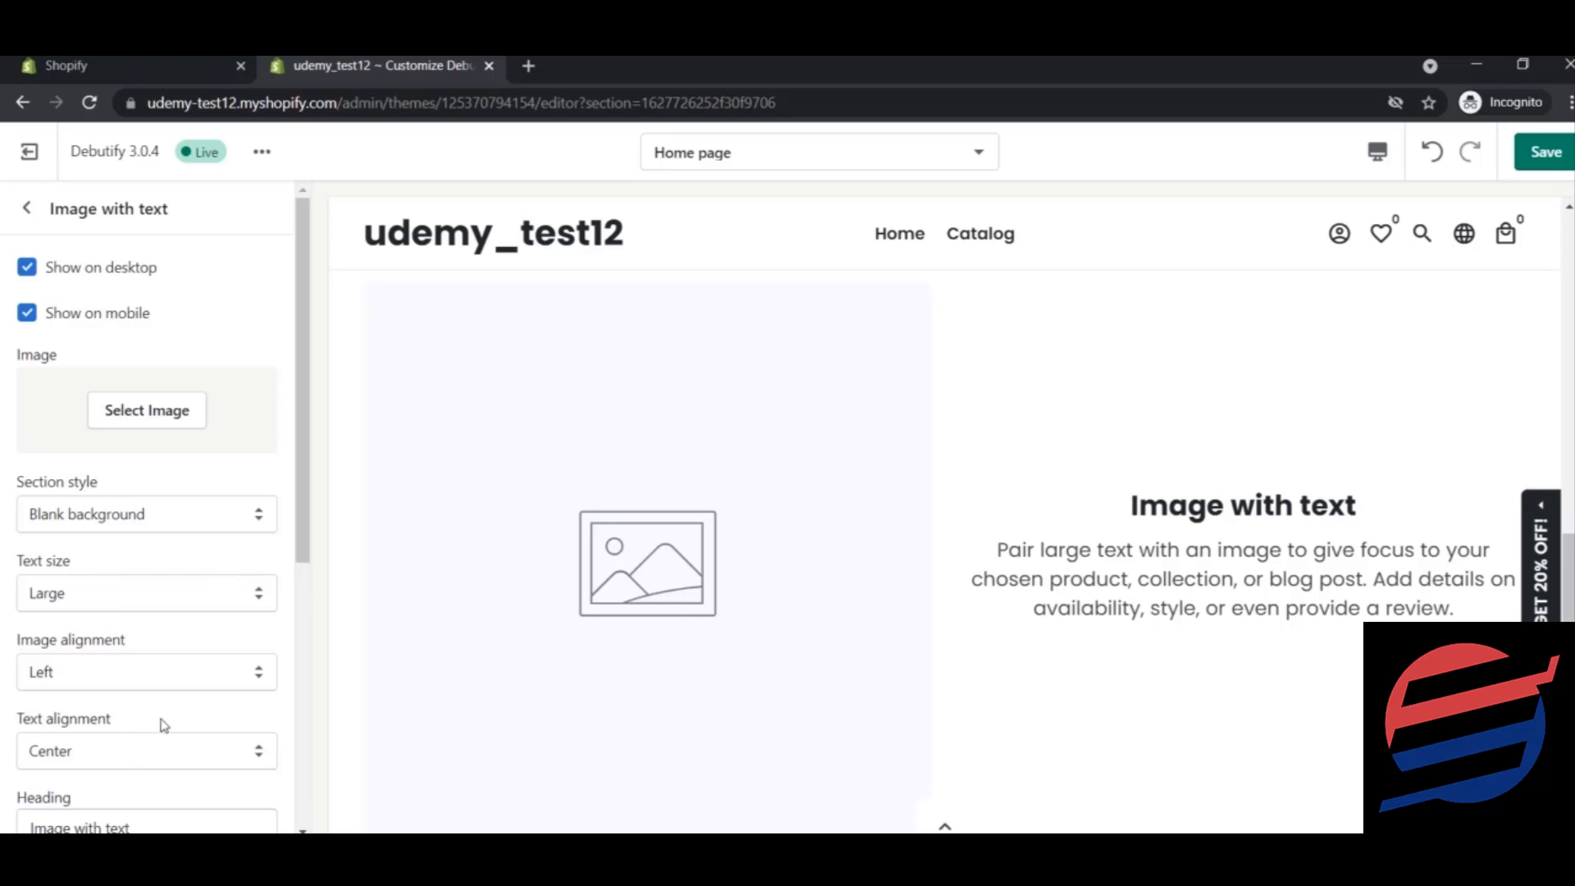
- Try the Right image alignment for the Image with text section and return it to Left
left_click(175, 664)
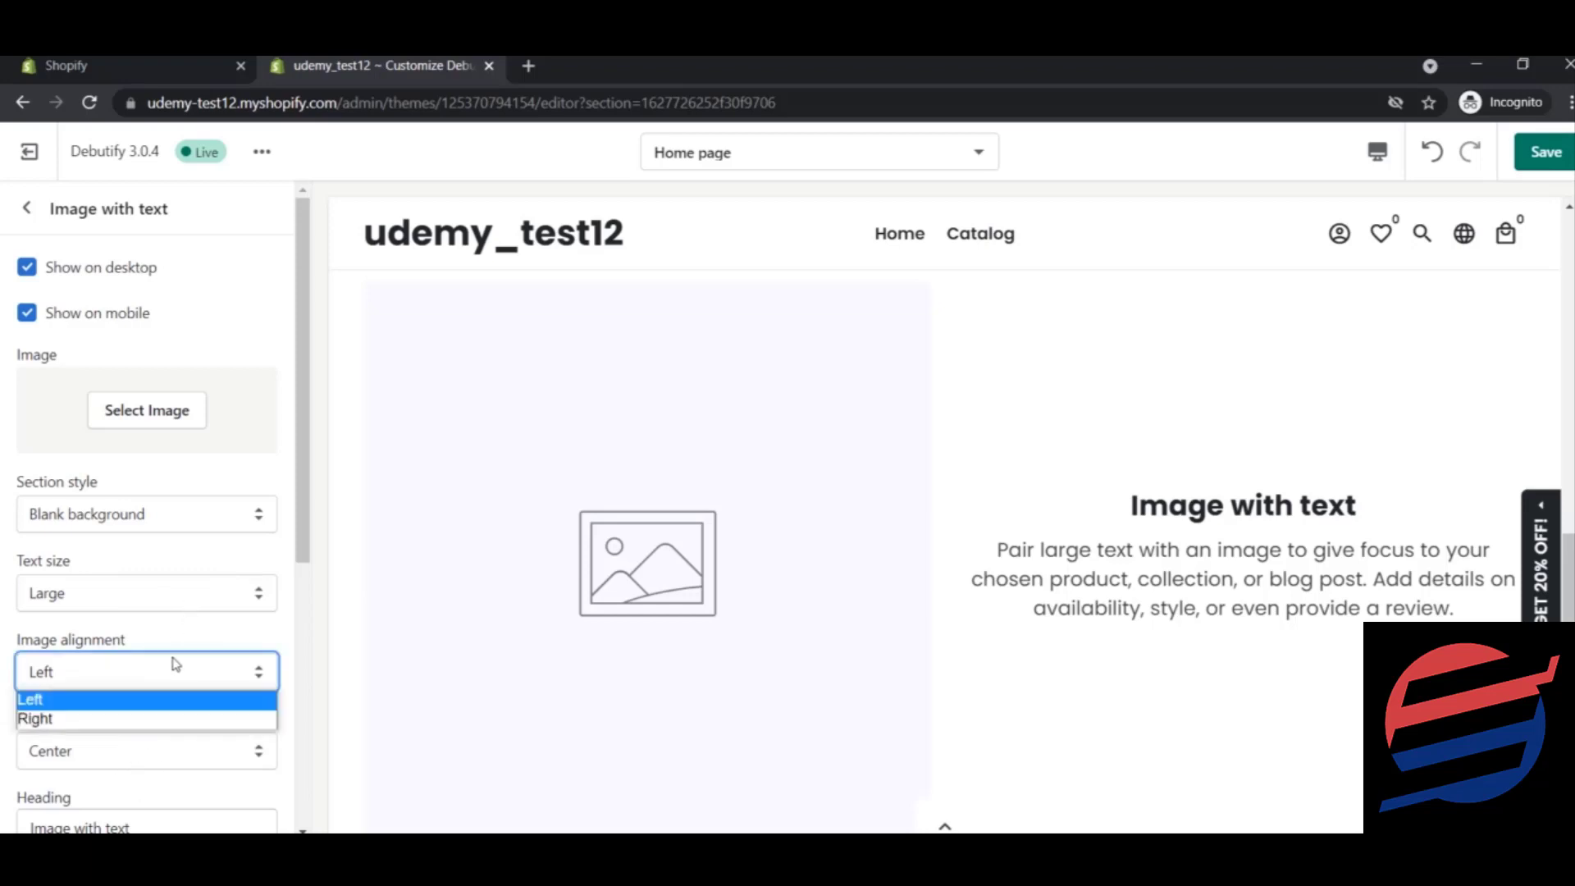
left_click(144, 720)
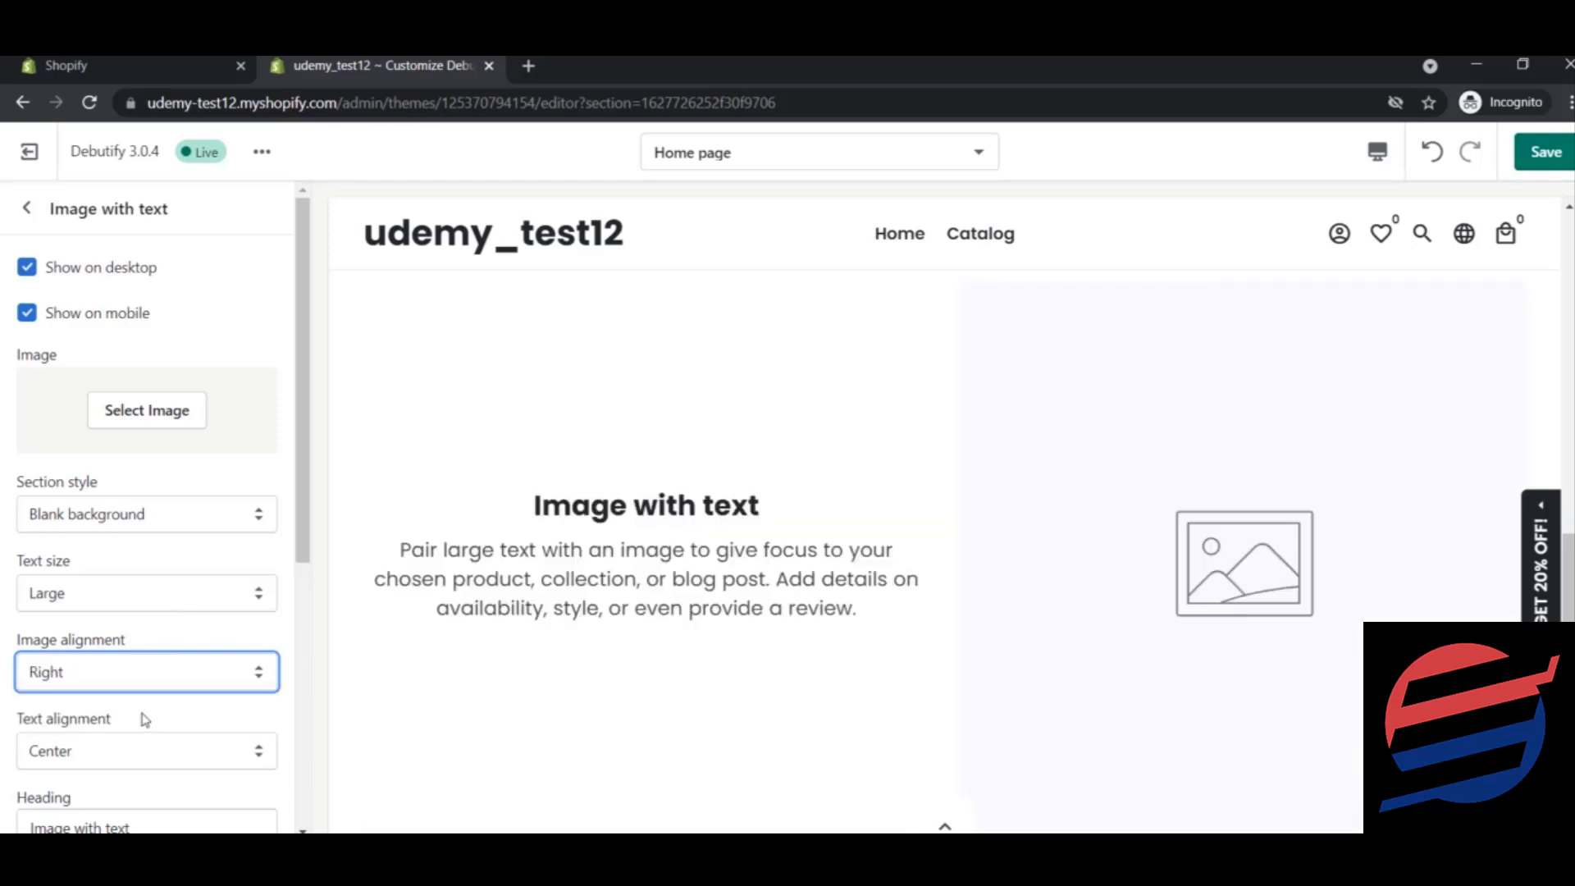
left_click(171, 672)
left_click(155, 700)
- Set the Image with text section's text alignment to Left and change its heading to "OUR HOTTEST PRODUCT"
left_click(189, 751)
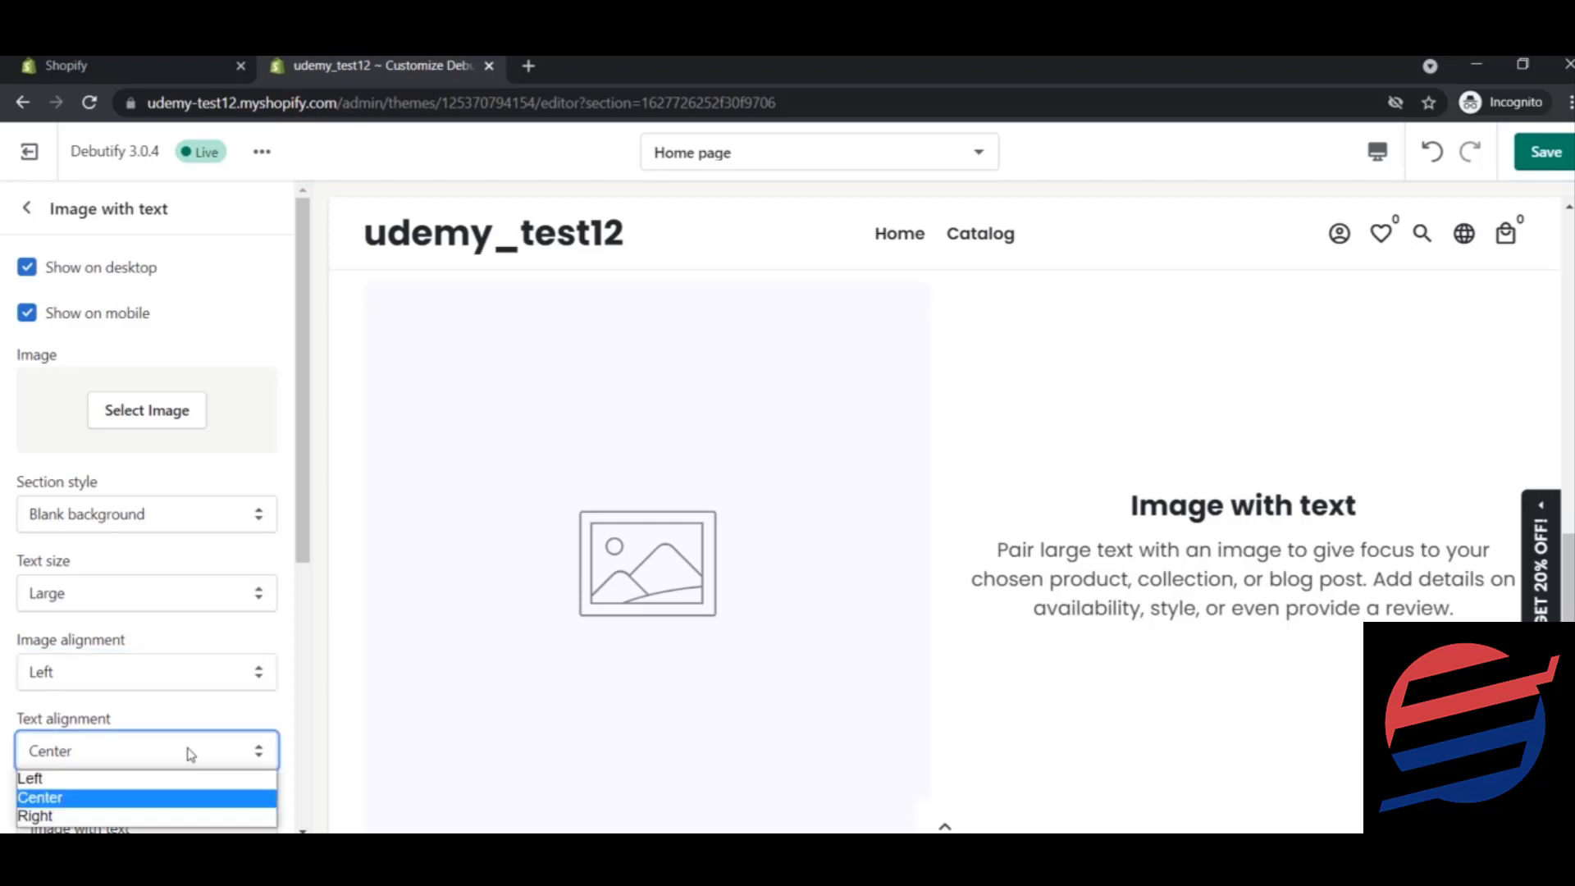
left_click(167, 781)
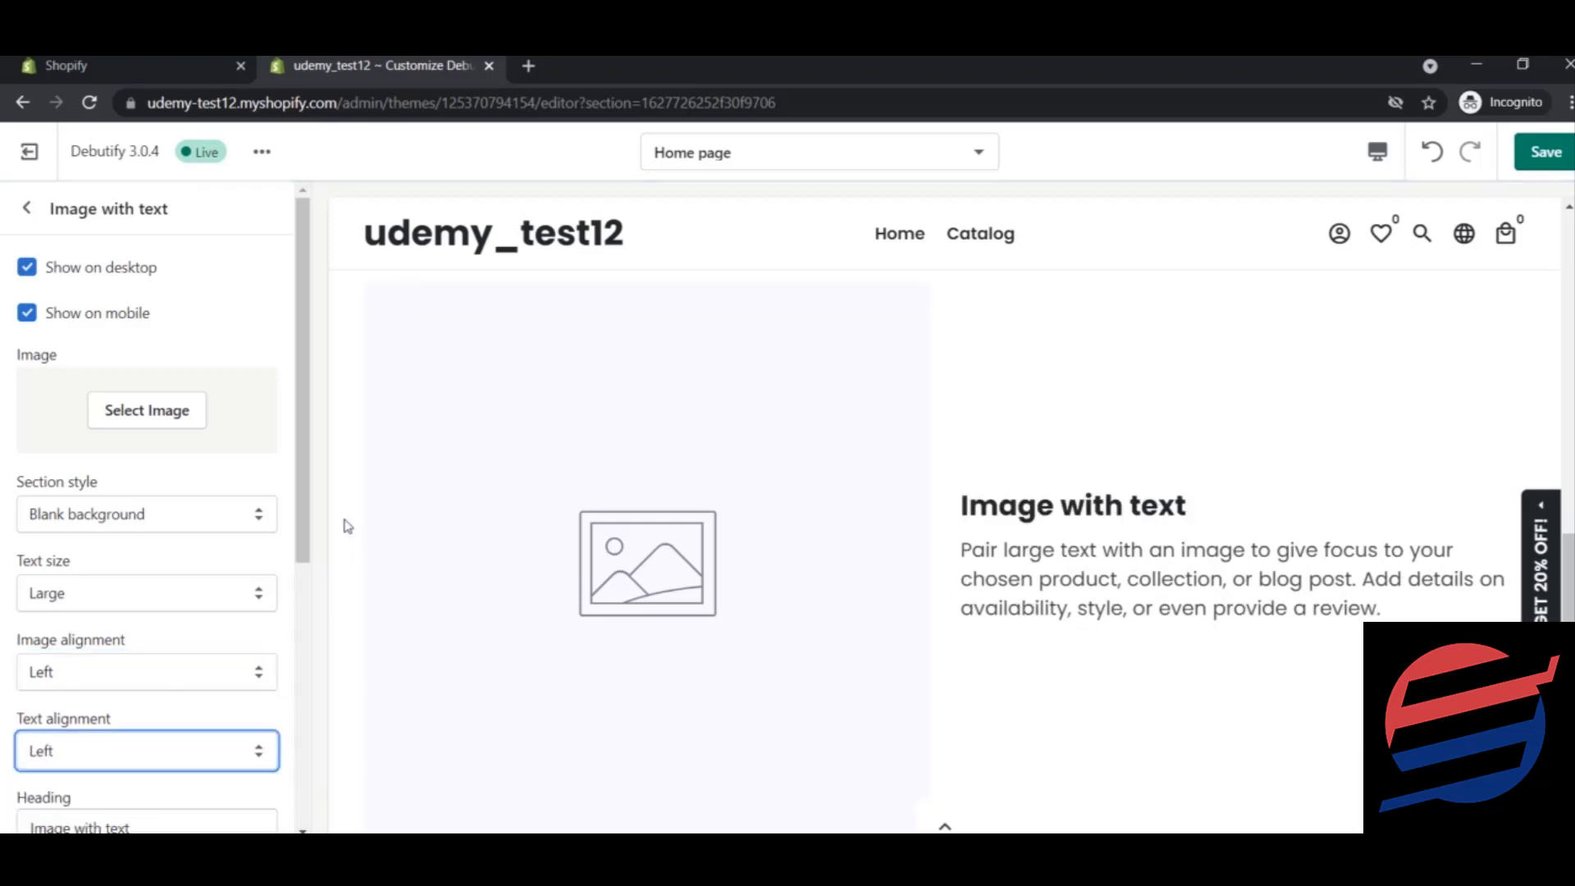
left_click_drag(298, 466, 343, 609)
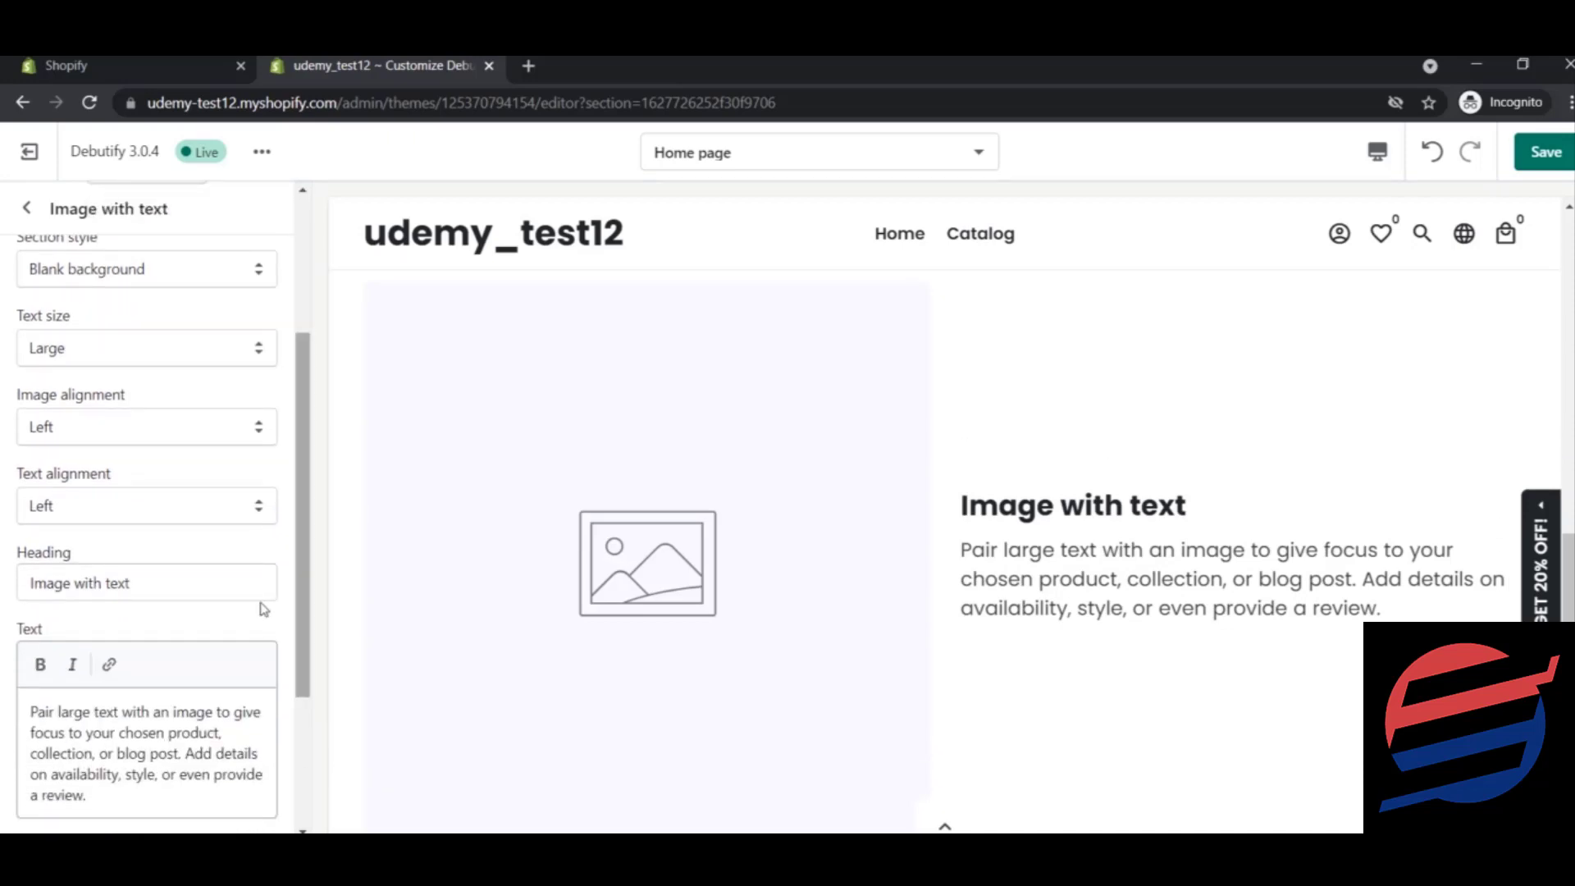
triple_click(227, 588)
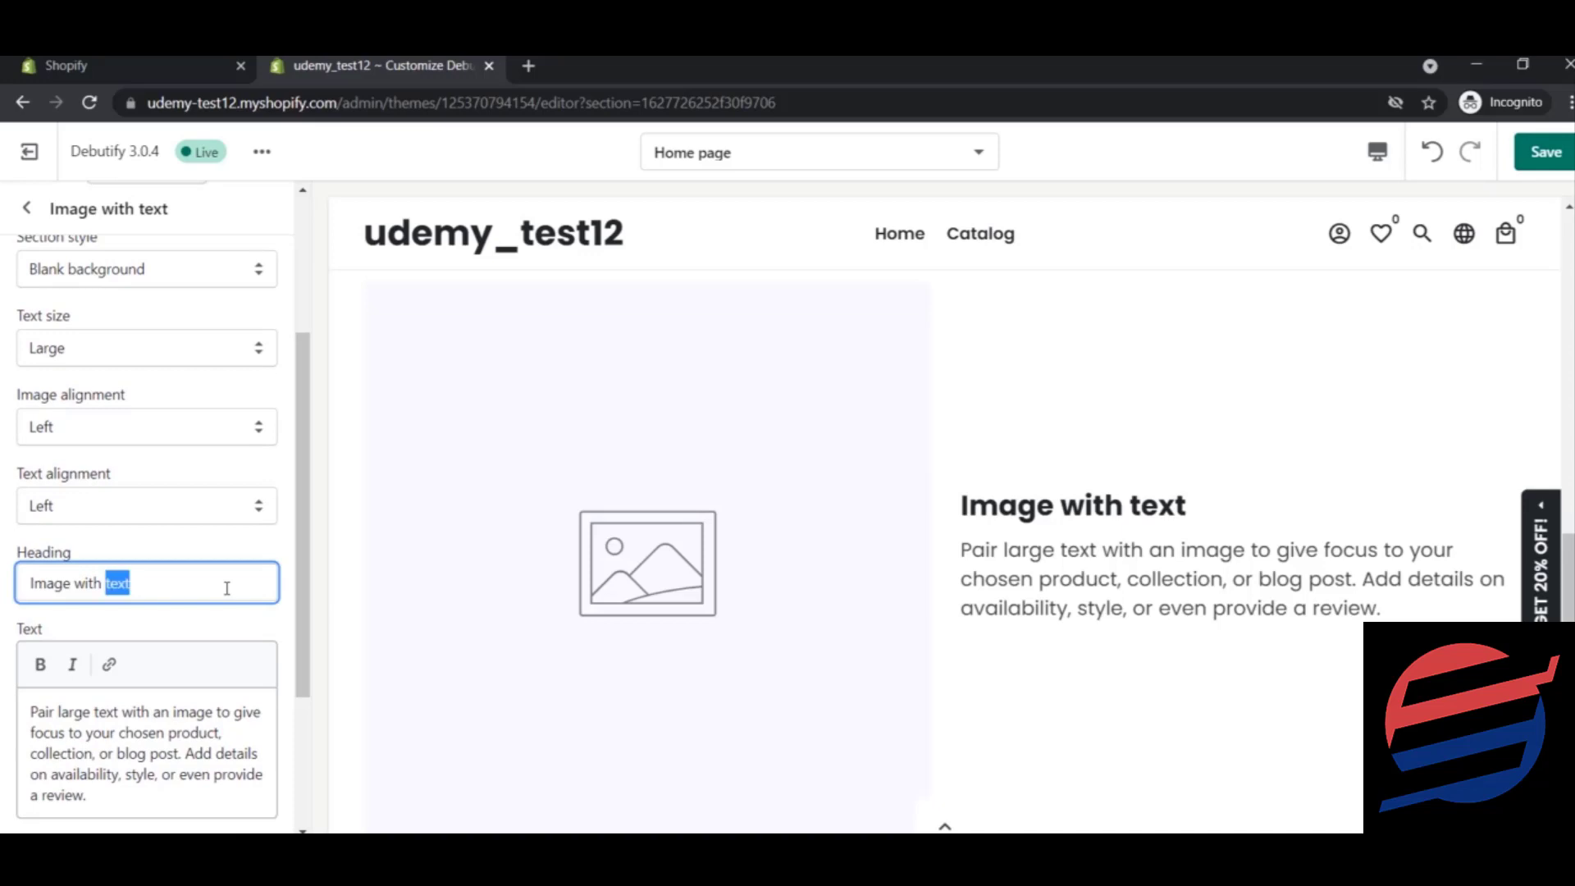
type("OY")
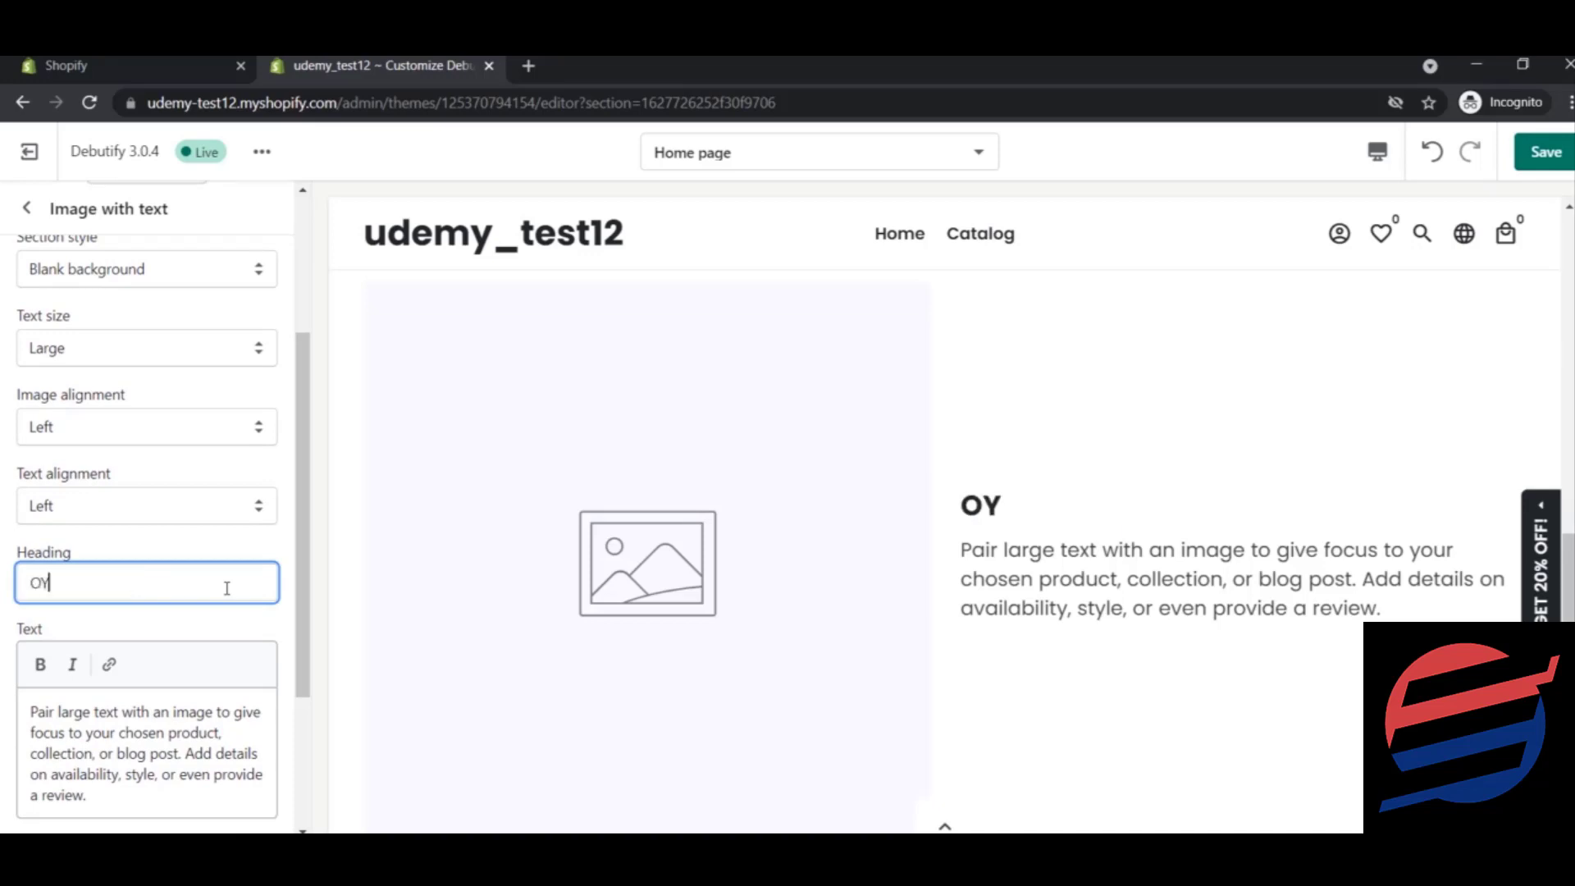
key("BackSpace")
type("UR HOTTEST")
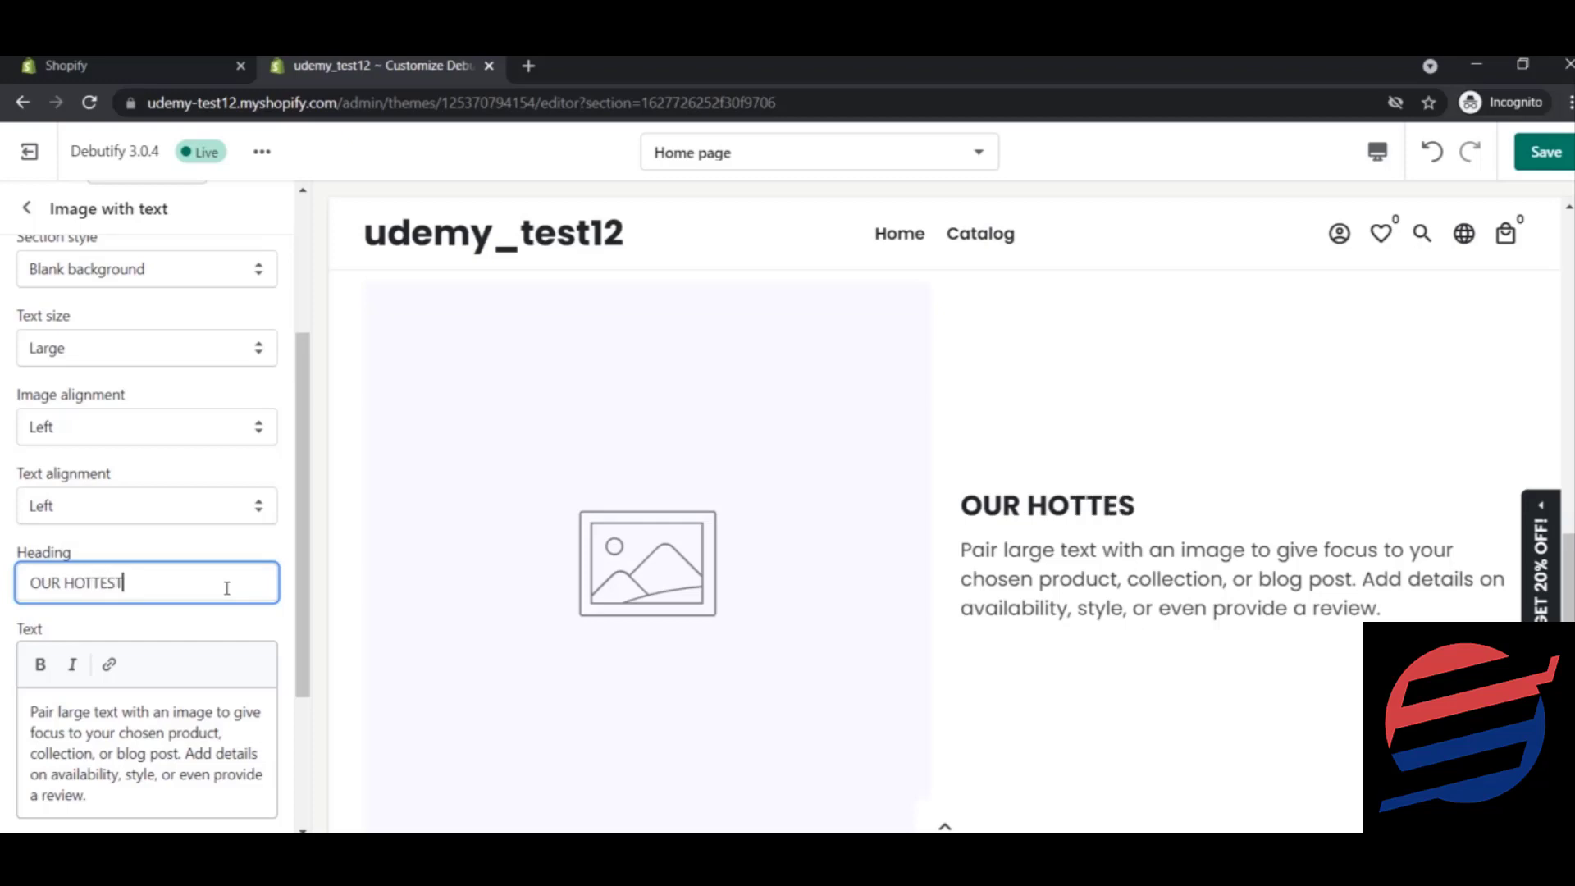
type(" PRODUT")
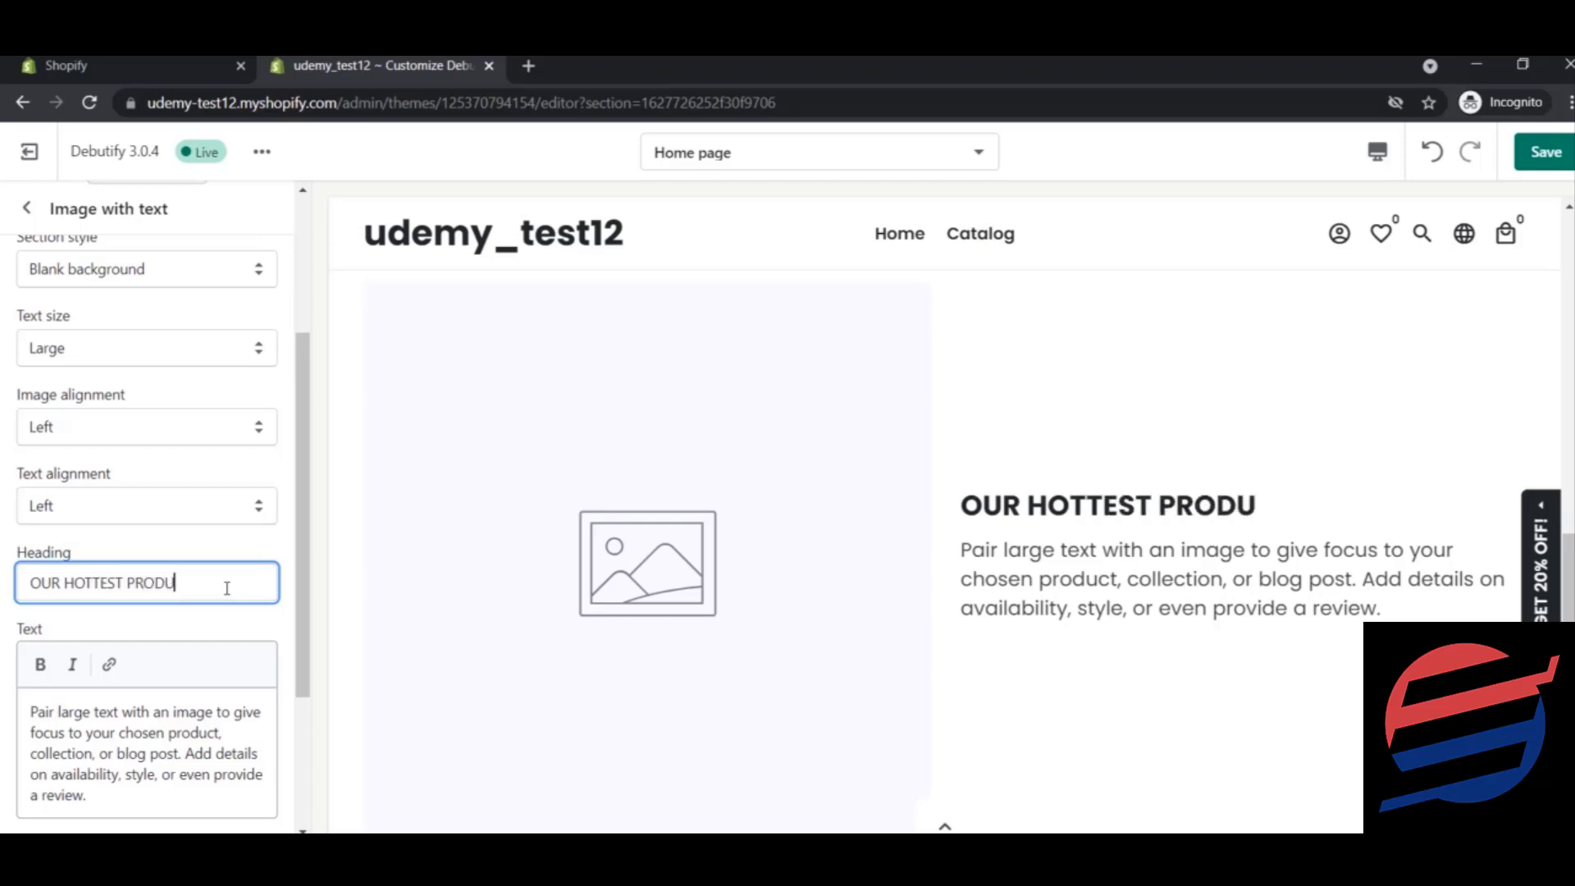
key("BackSpace")
key("BackSpace")
type("UCT")
left_click(237, 621)
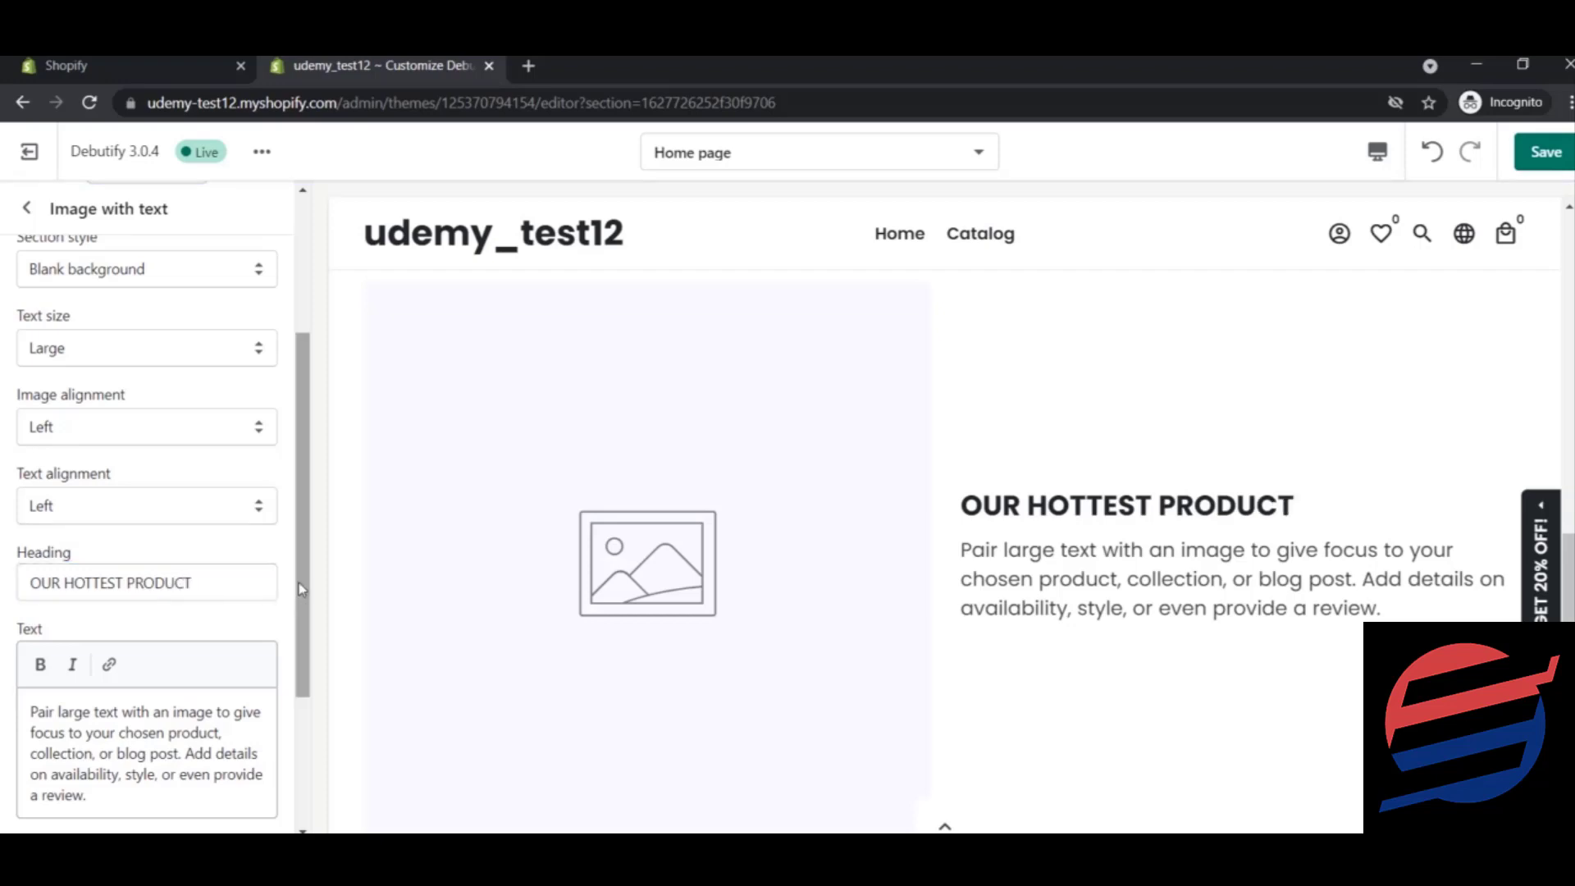
- Add a button to the Image with text section with the label "SEE FULL DETAILS"
left_click_drag(302, 589, 328, 738)
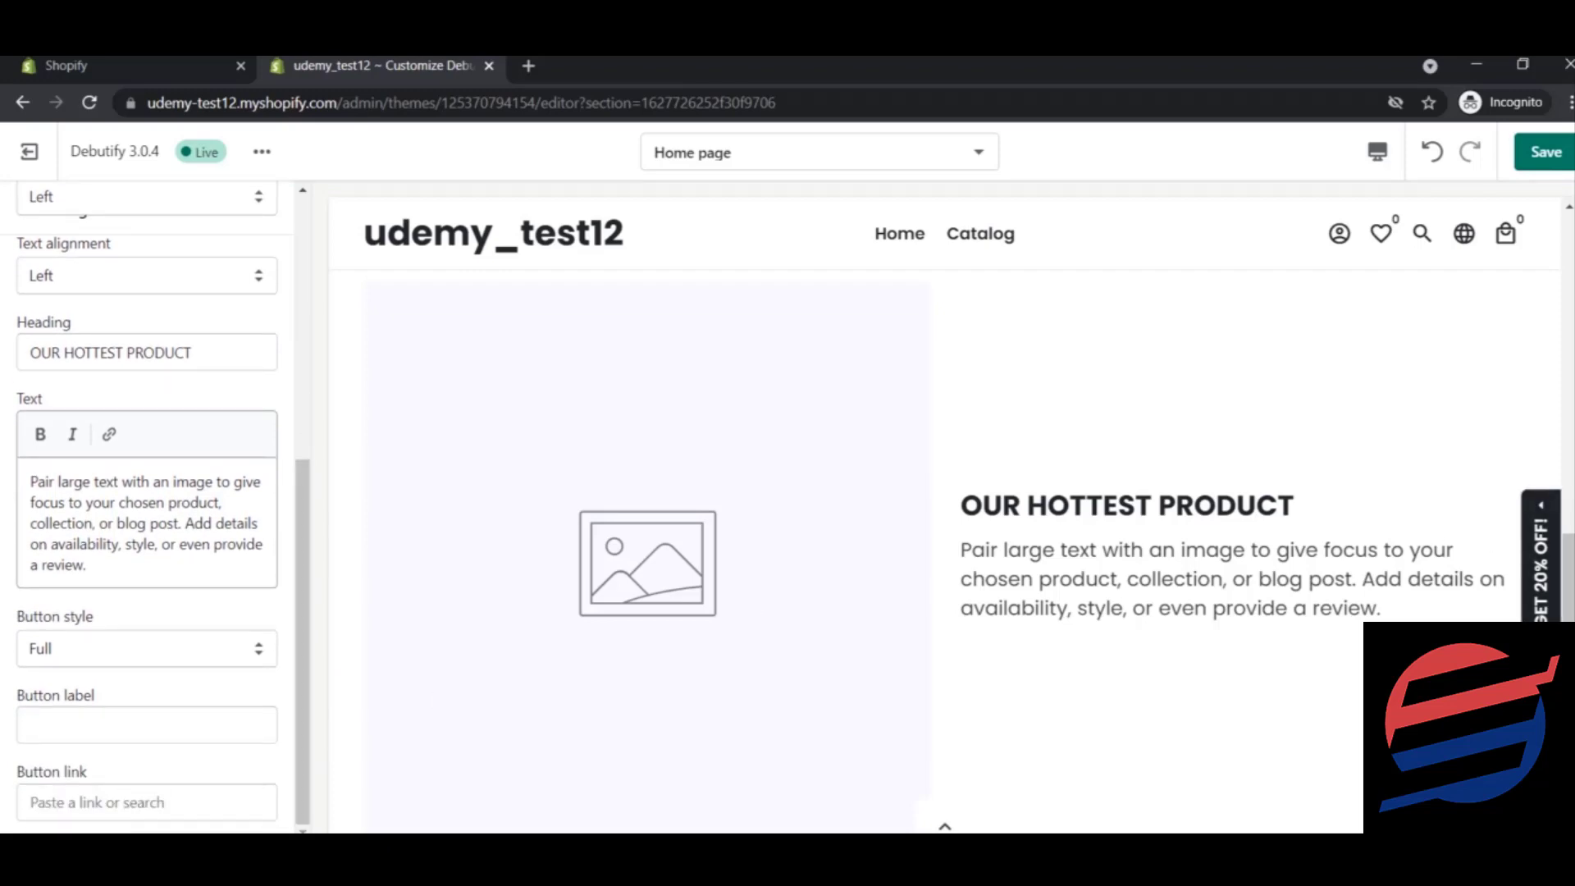
scroll(943, 492, "down", 3)
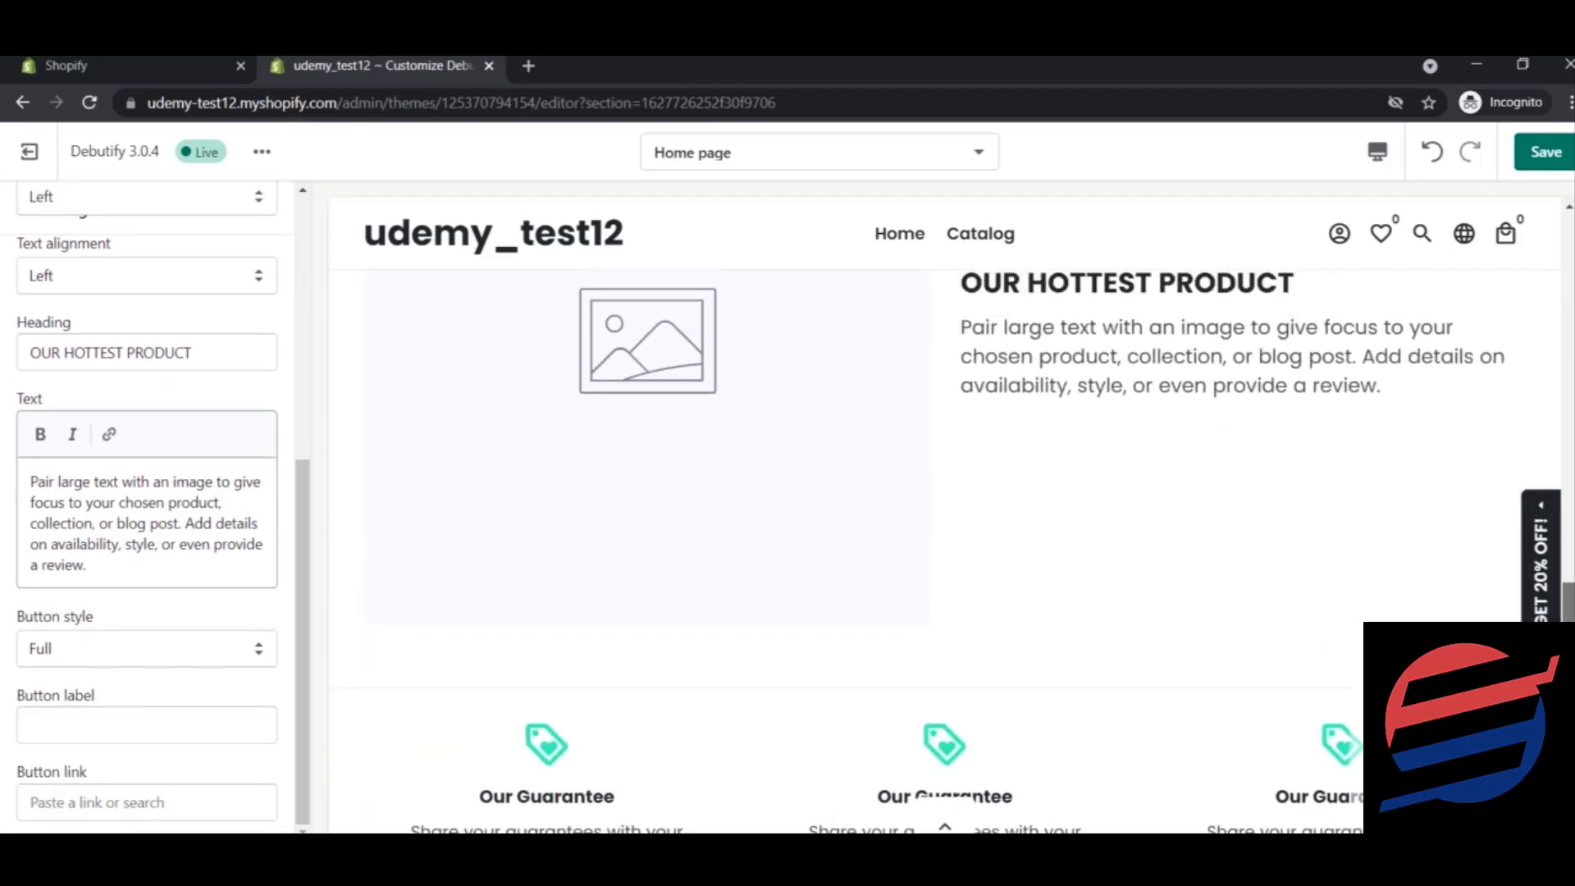
left_click(130, 716)
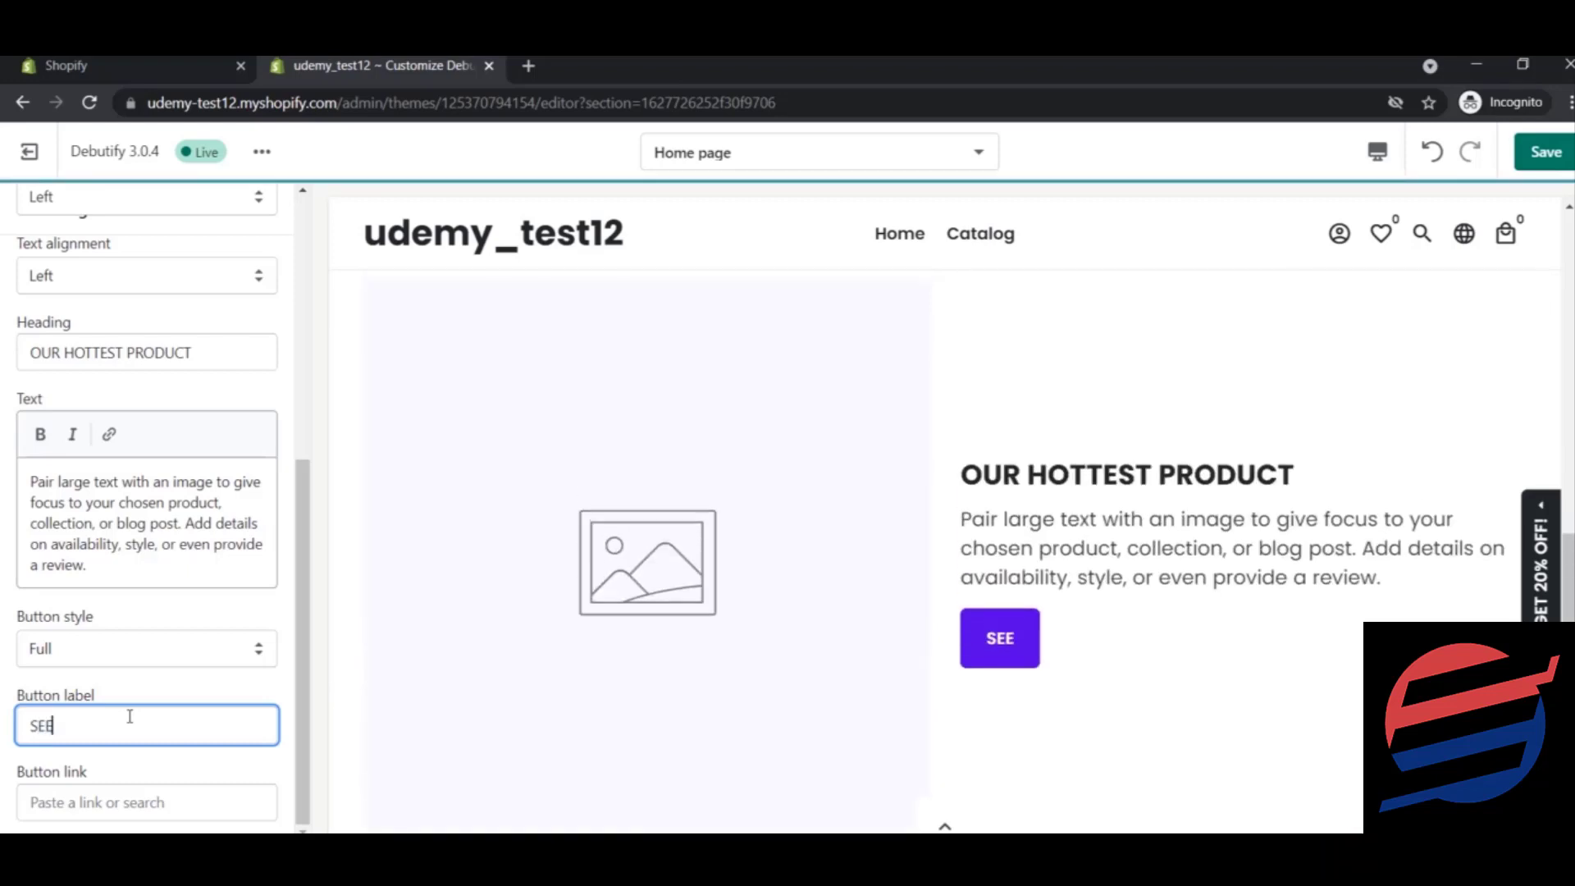
type("SEE FULL")
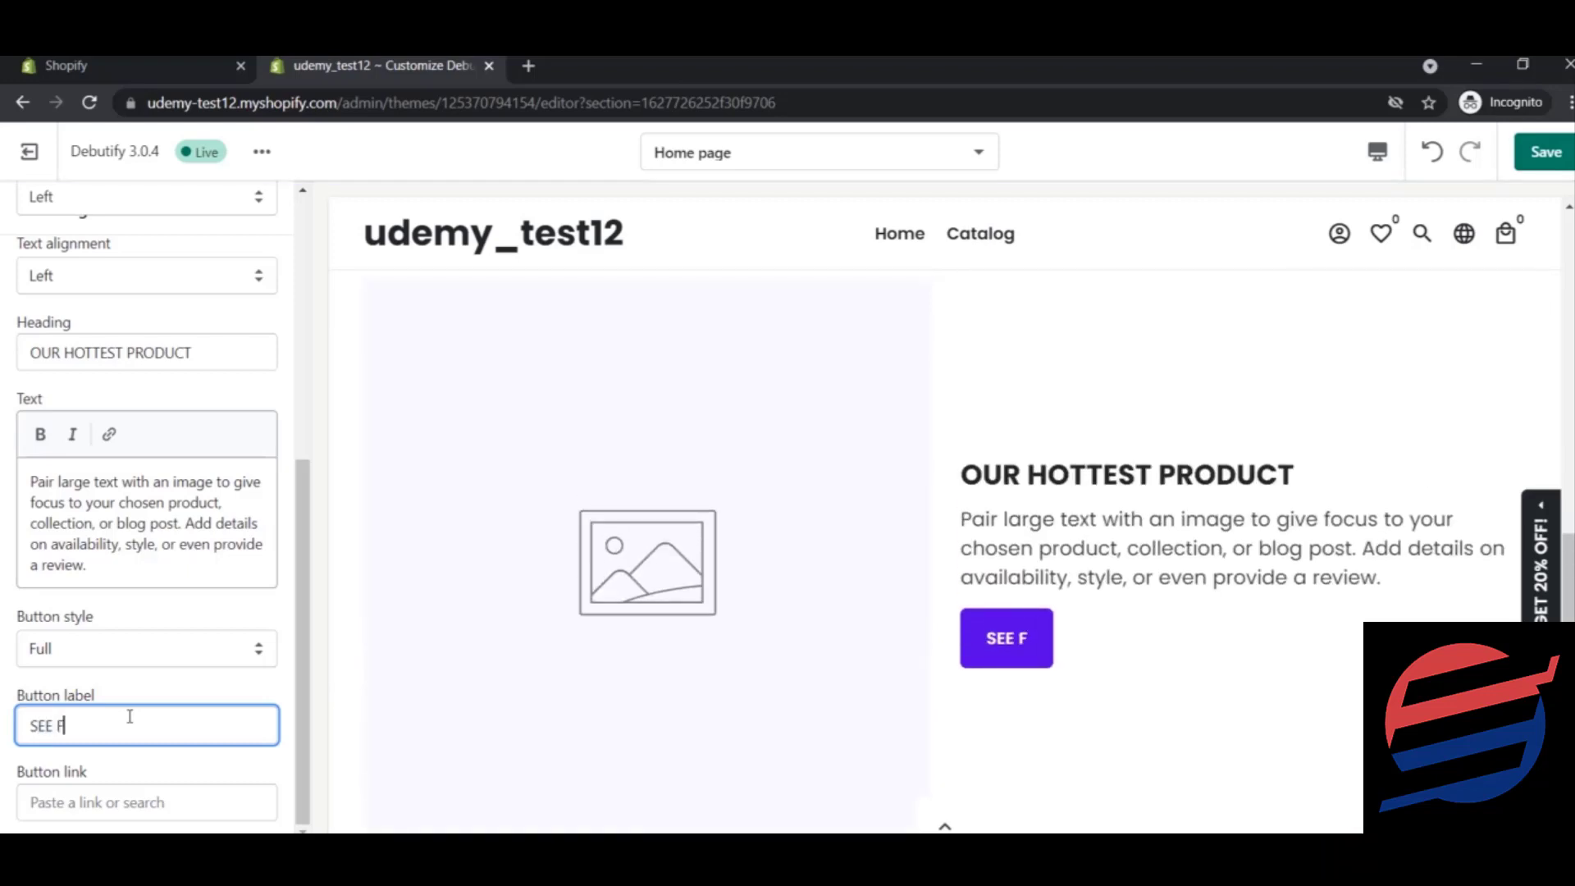
type("T")
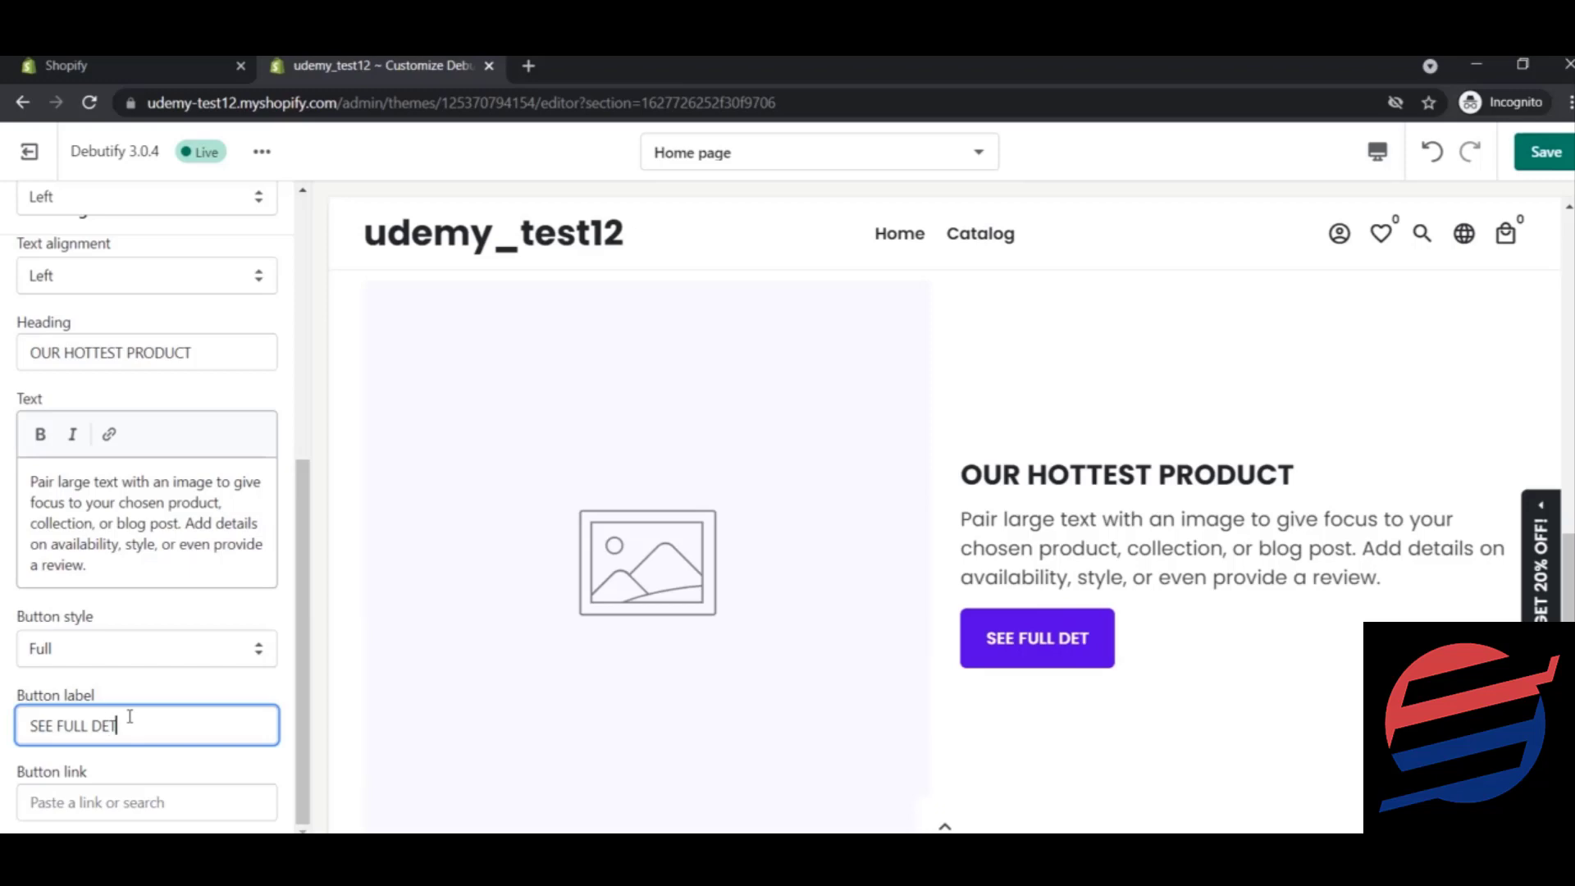
type("ES")
key("BackSpace")
type("AI")
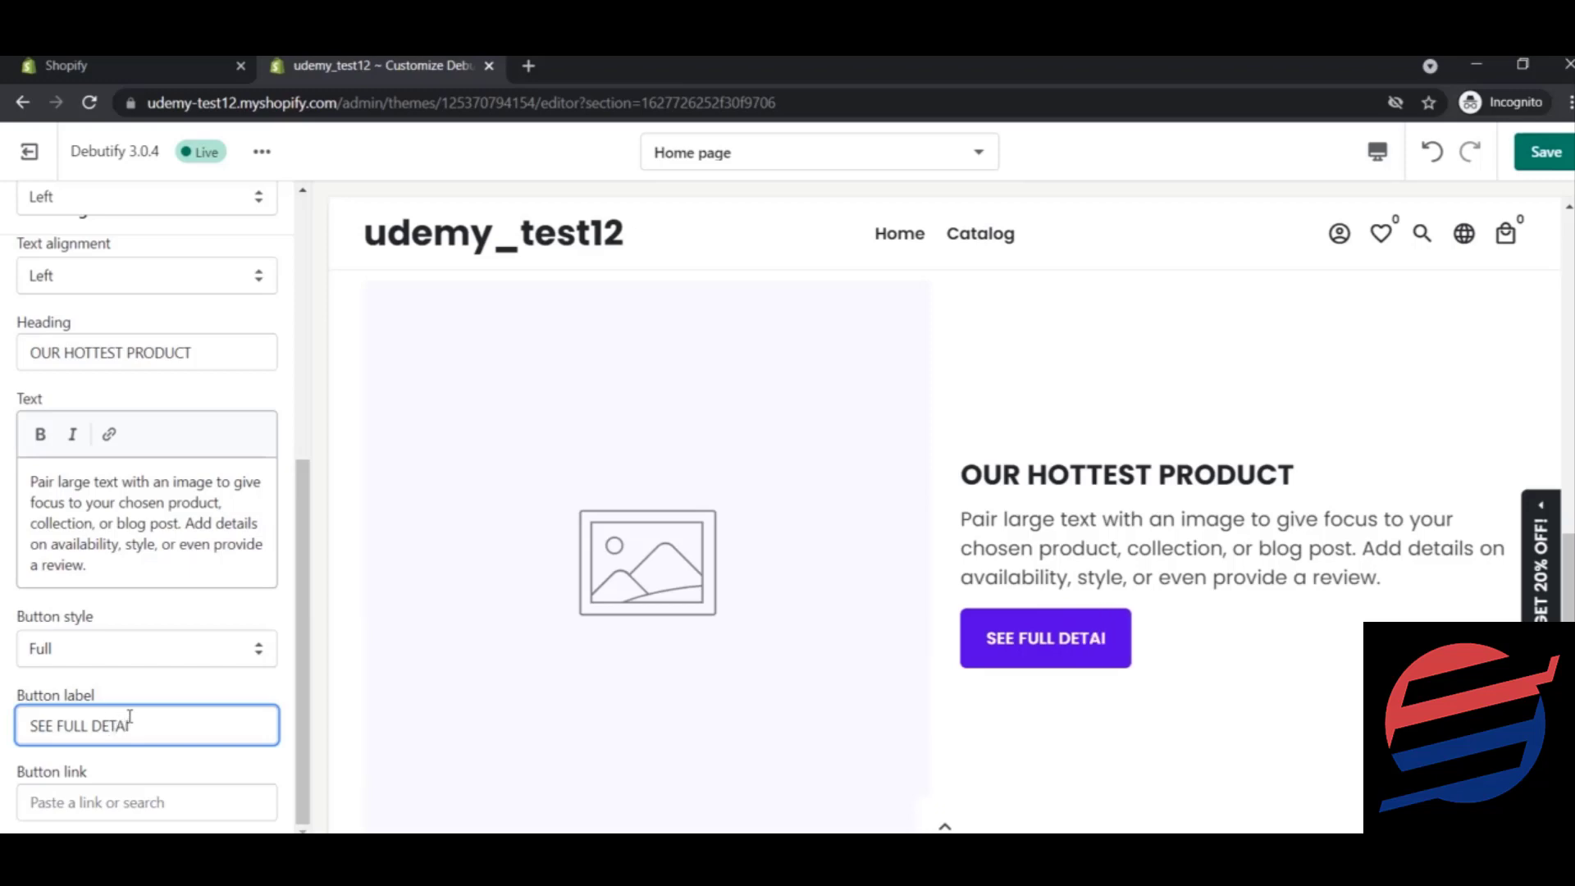
type("LS")
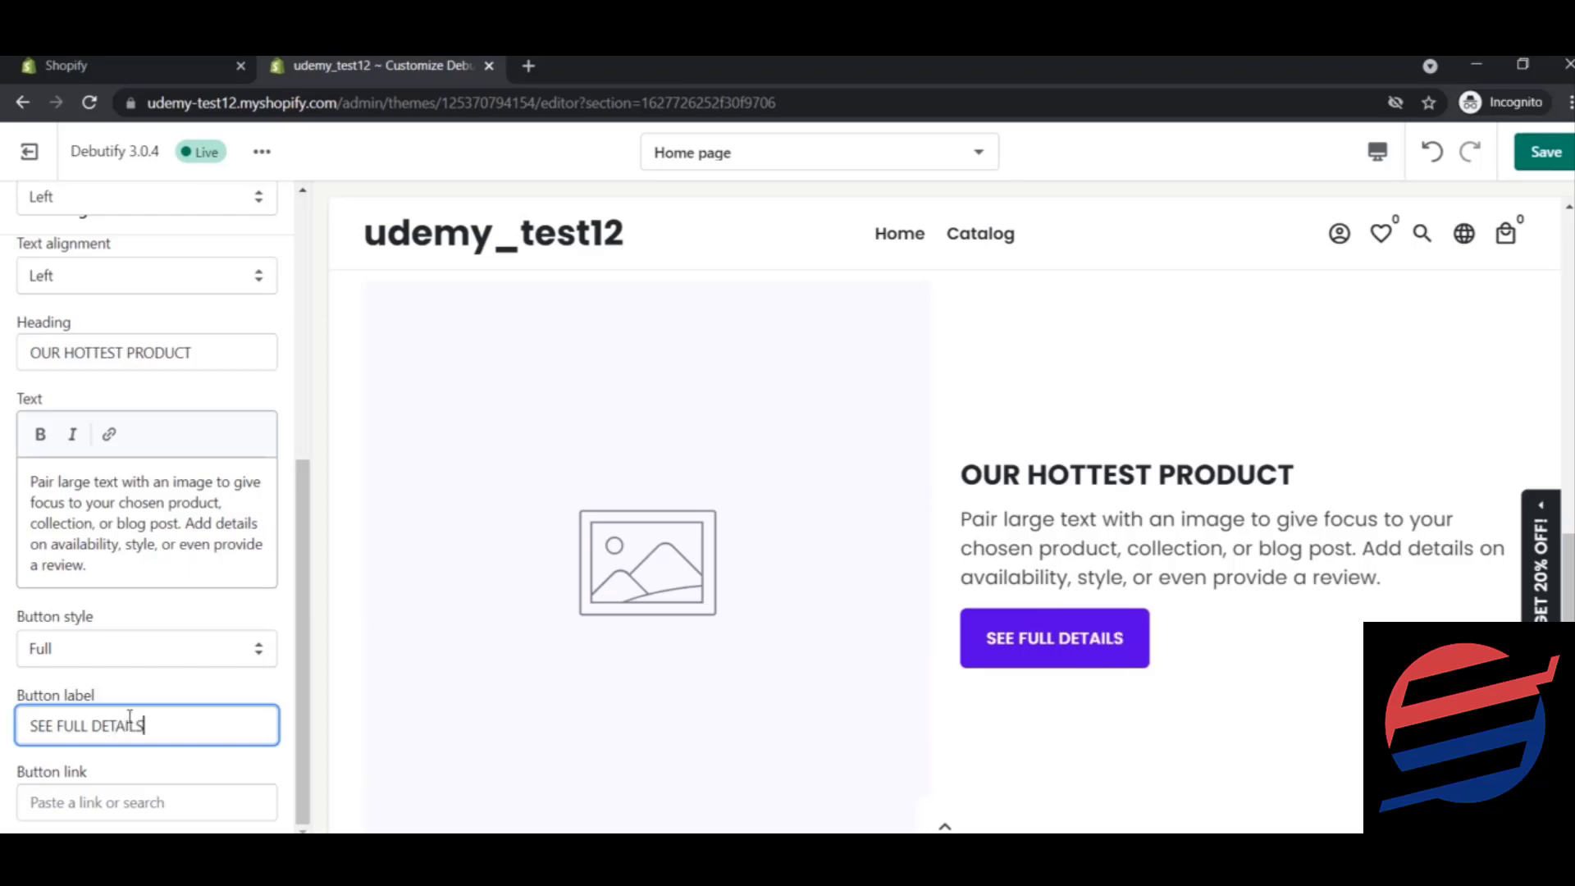
left_click(301, 640)
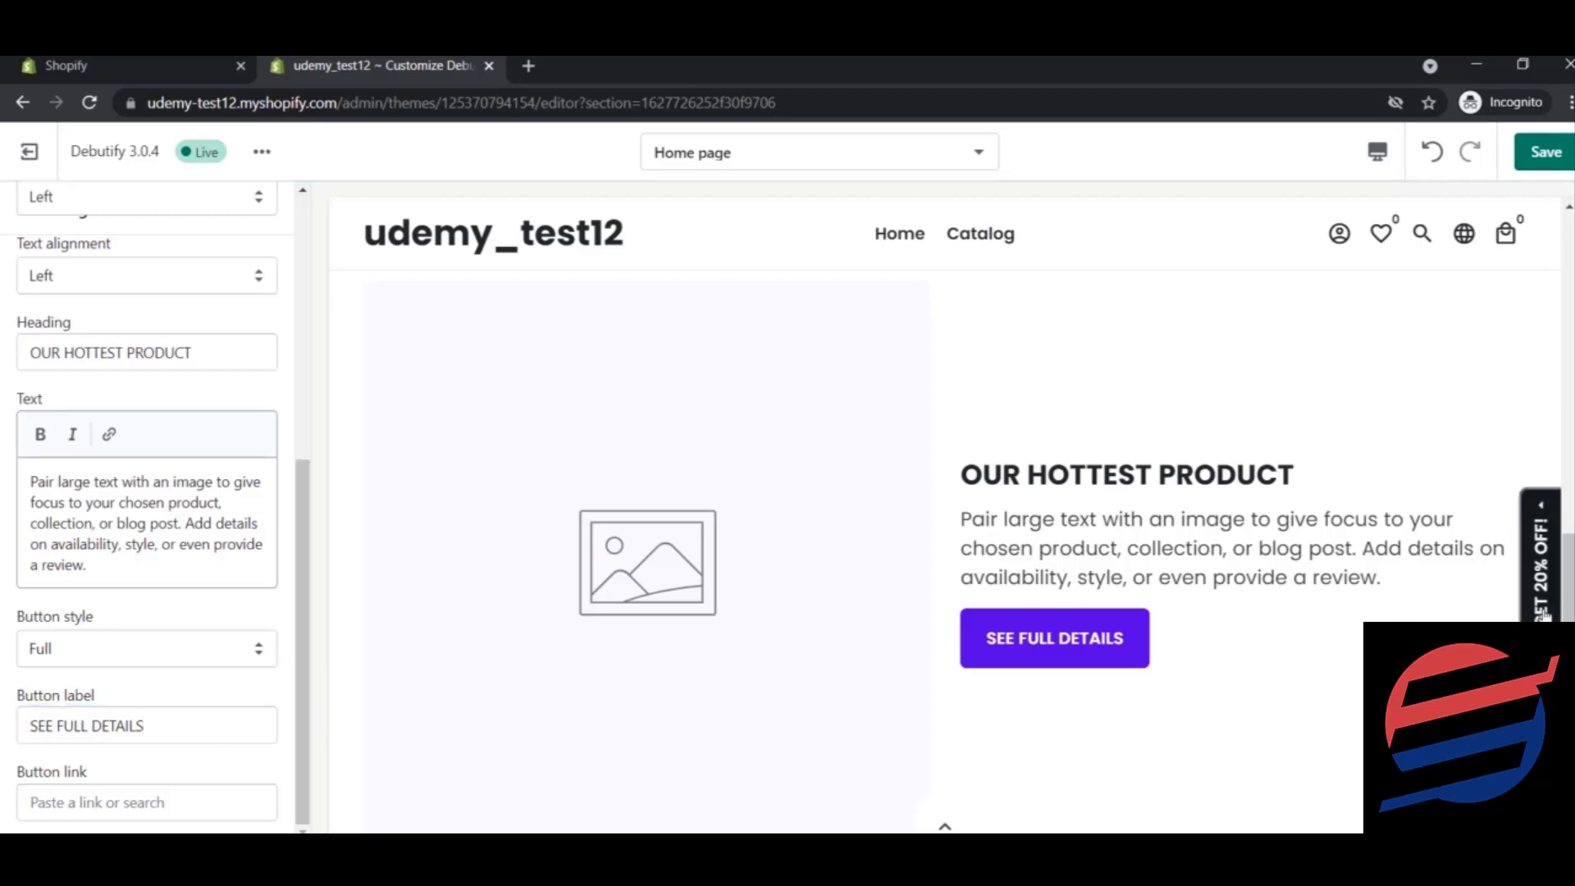
- Leave the Image with text settings for the home page's section list and save the changes
scroll(1570, 562, "up", 2)
scroll(1569, 562, "down", 2)
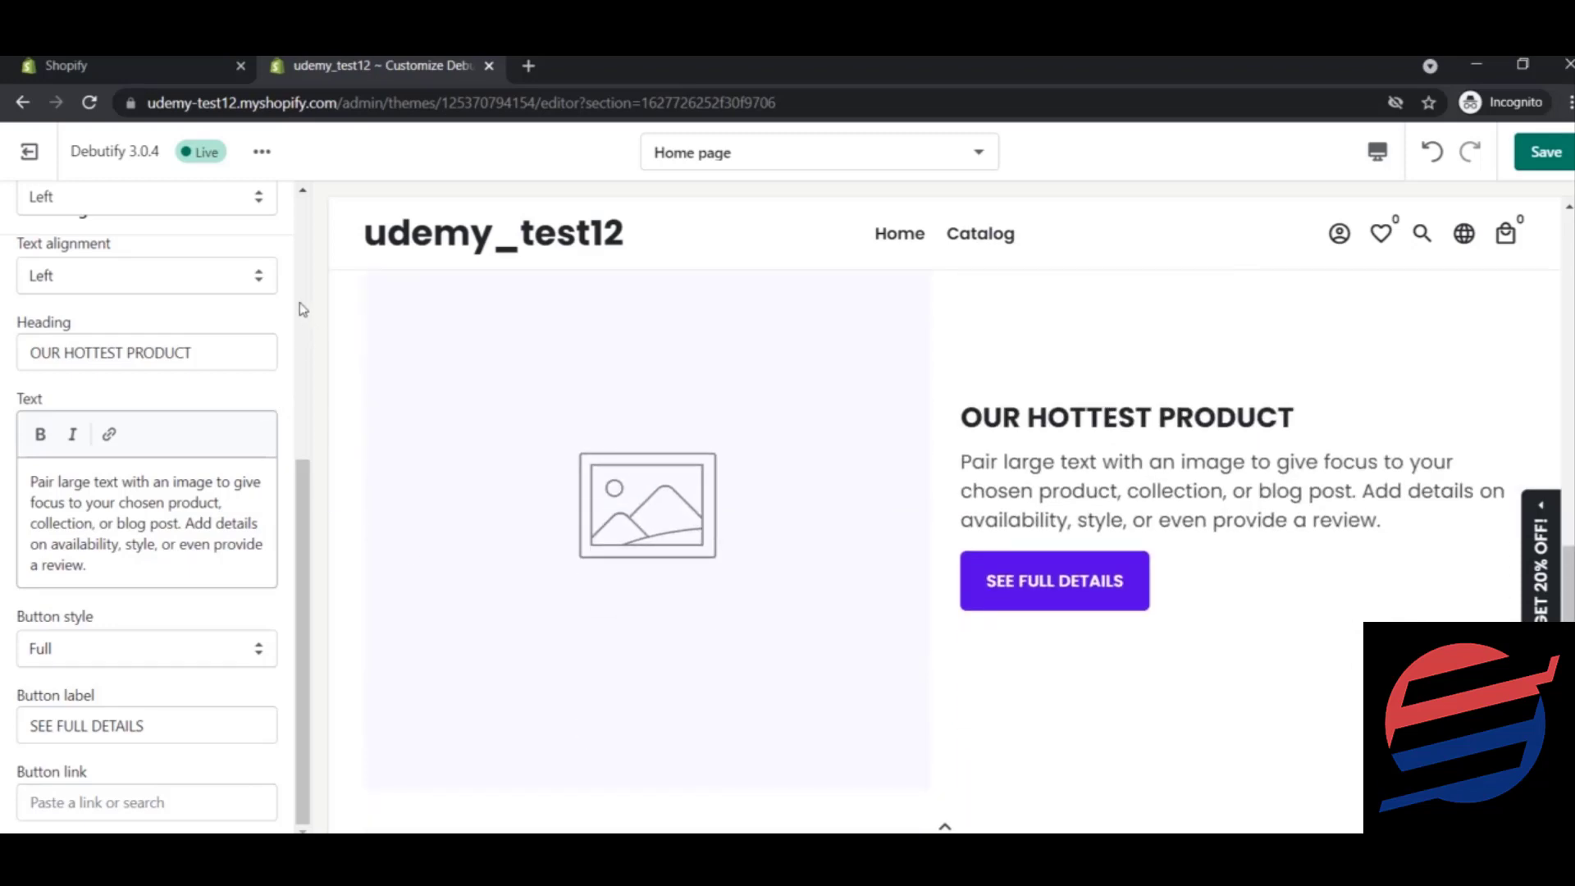
scroll(302, 309, "up", 6)
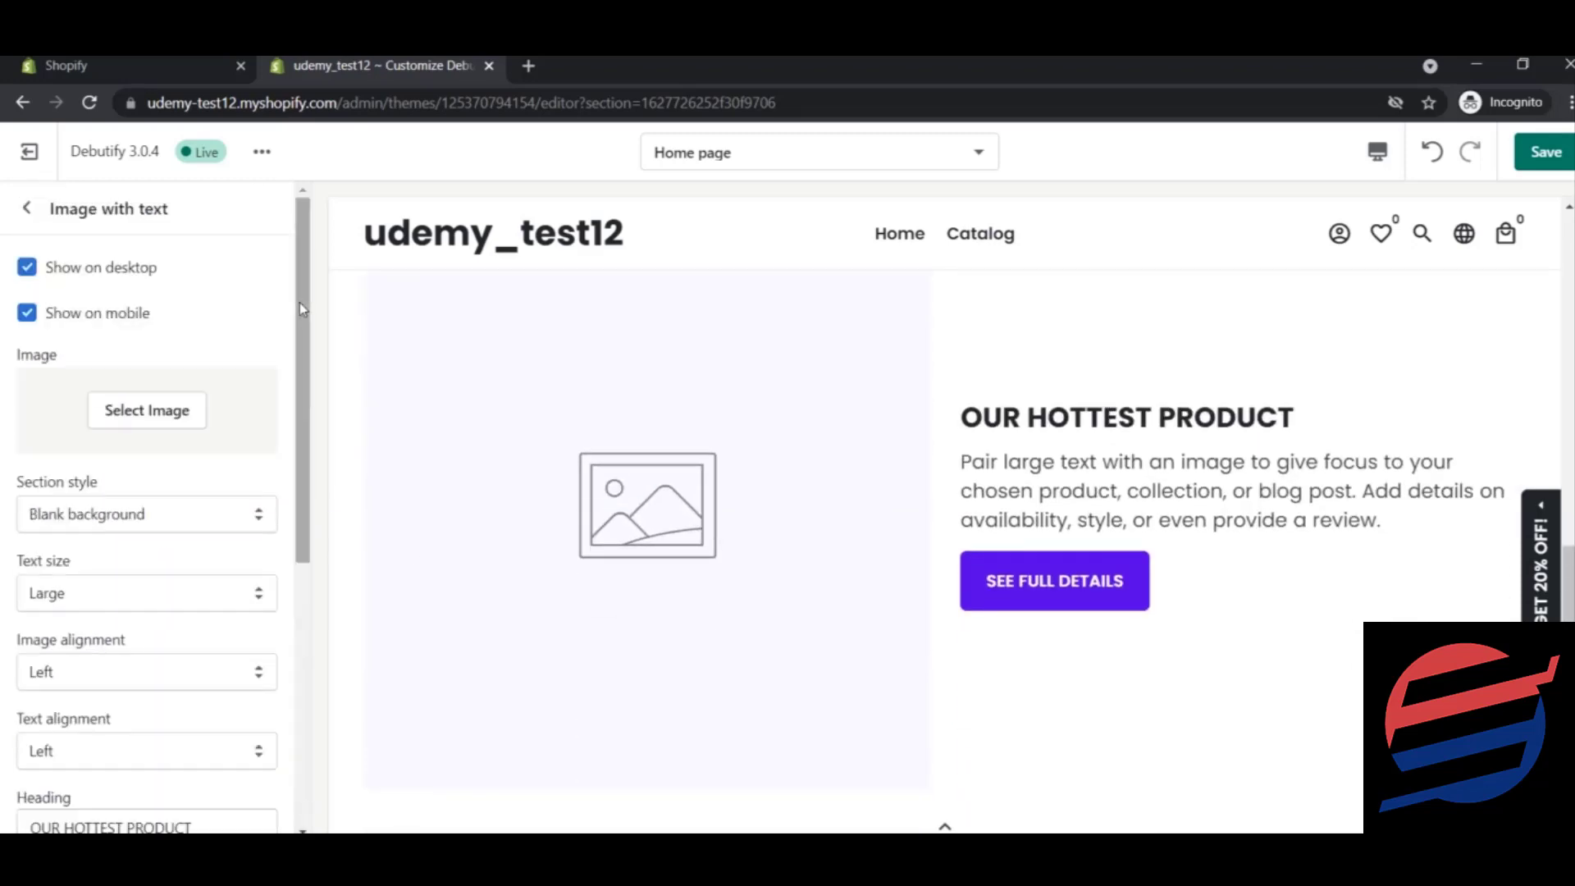
left_click(28, 210)
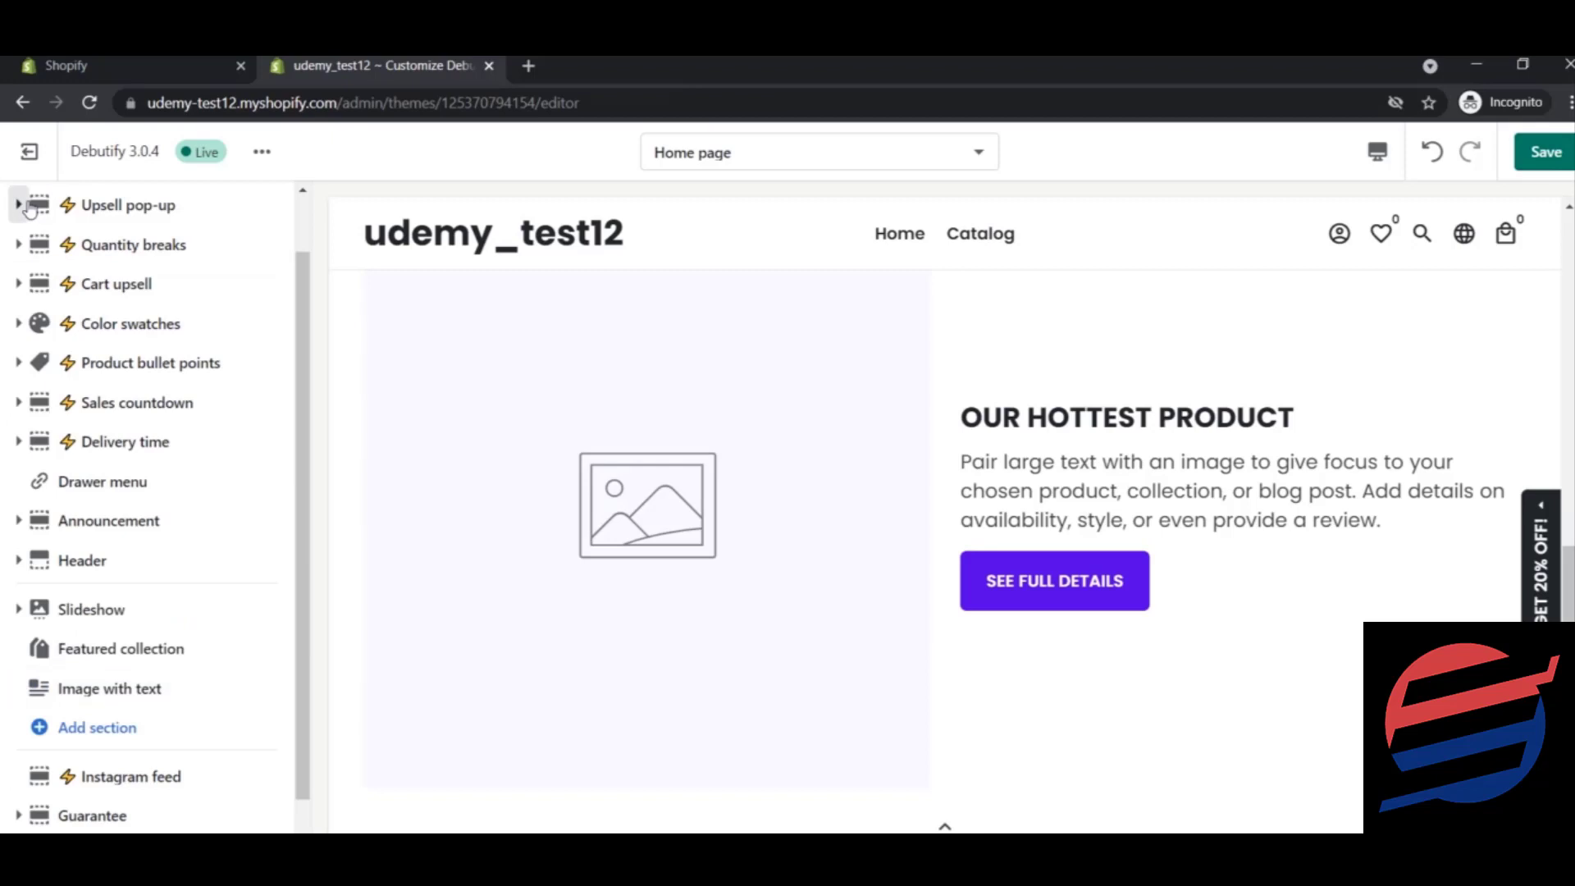
left_click(1548, 154)
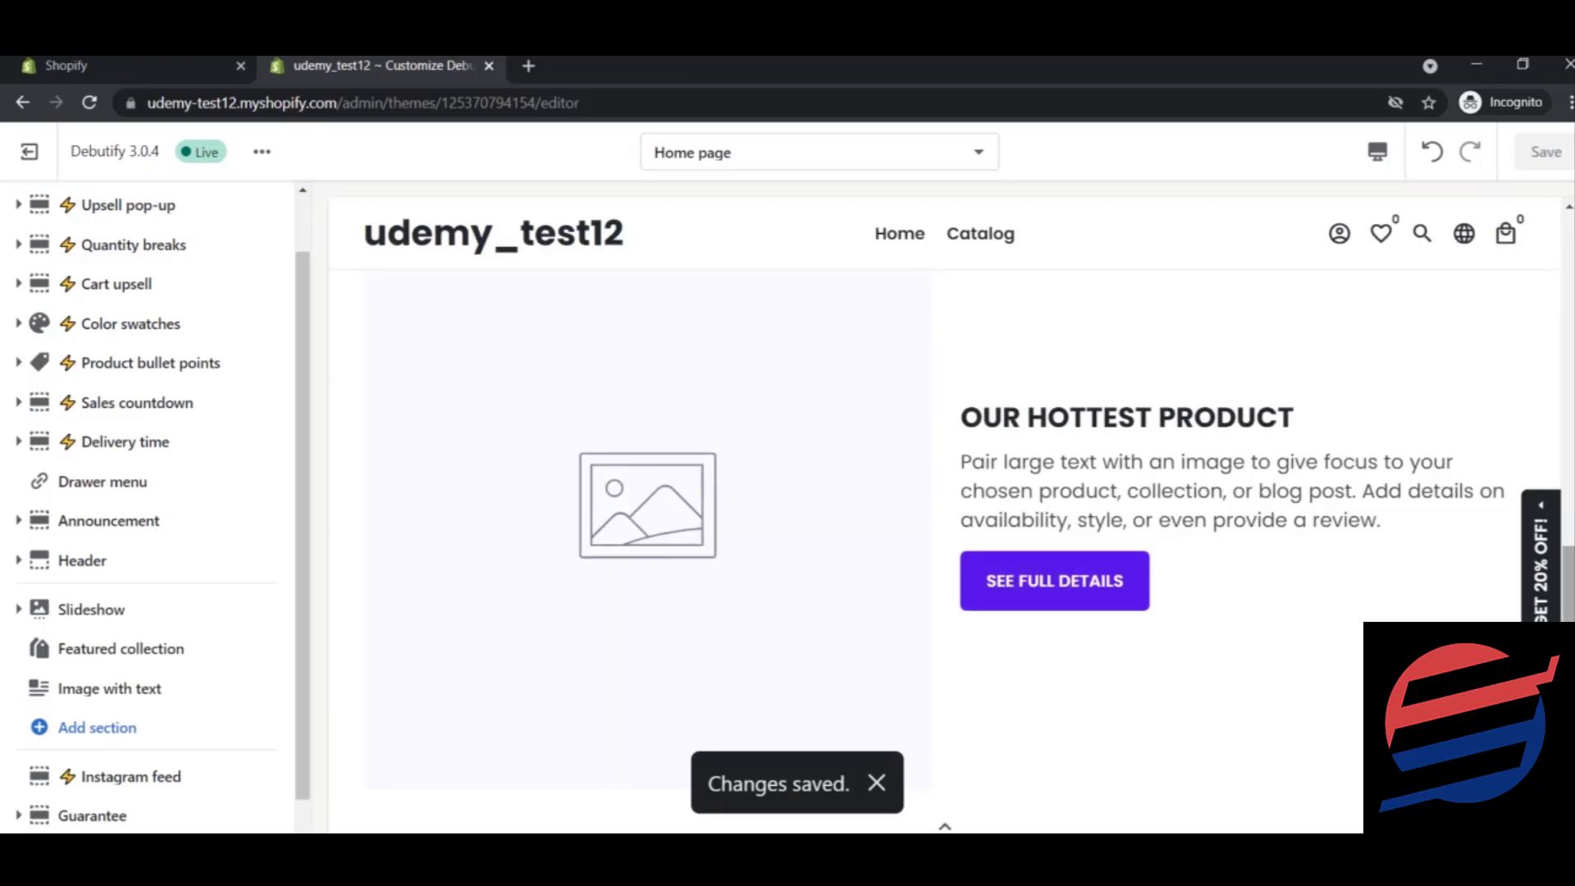
- Open the list of theme sections to add below Image with text and browse down to the last ones
left_click_drag(1569, 640, 1568, 677)
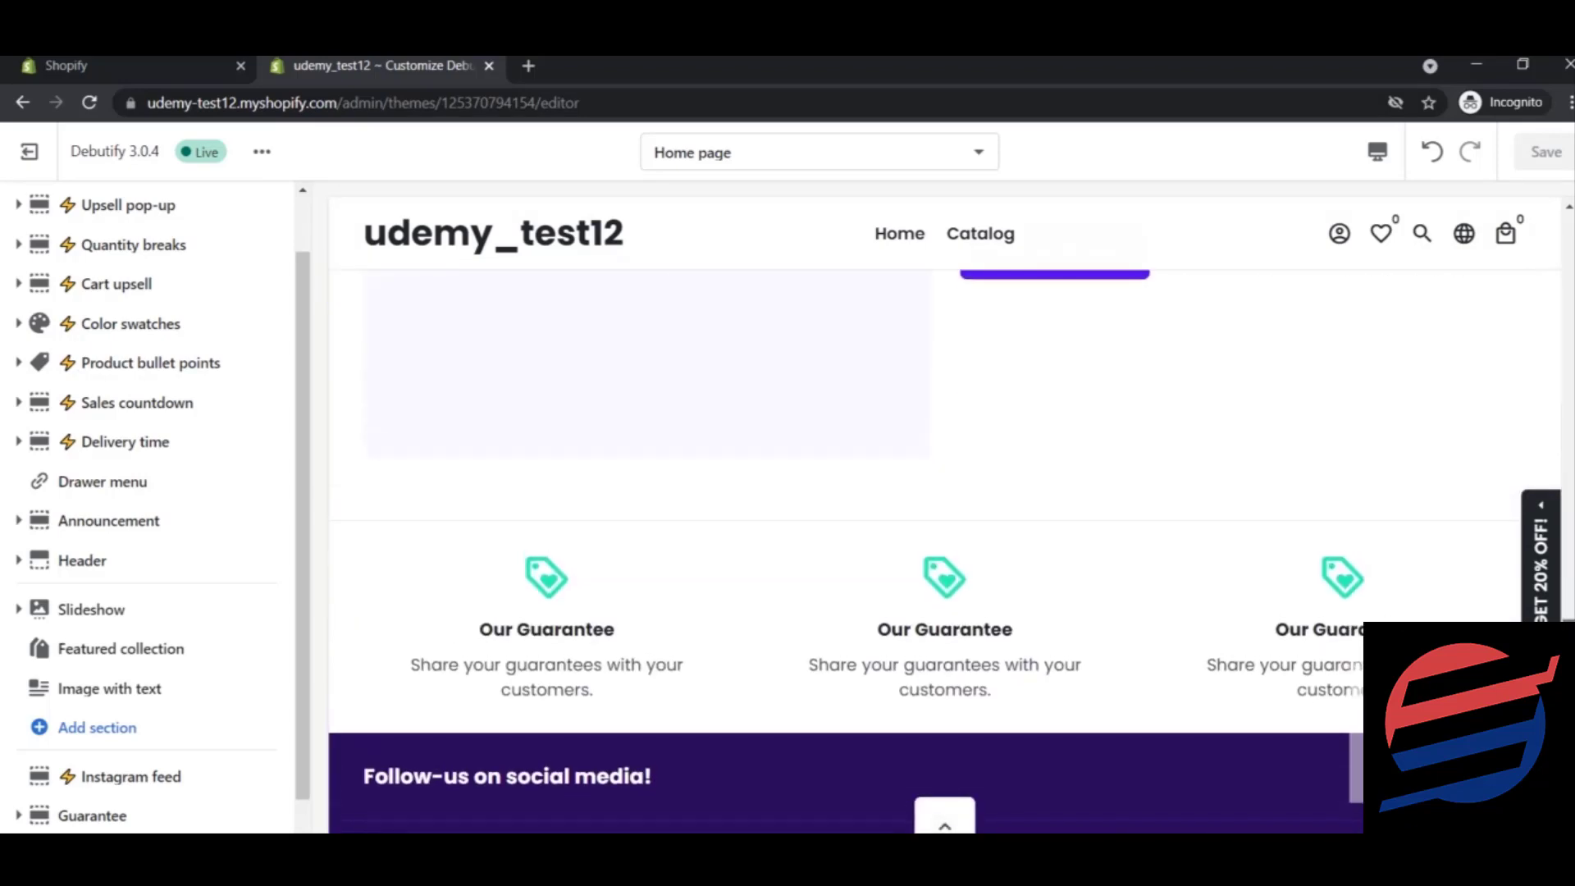
left_click(114, 728)
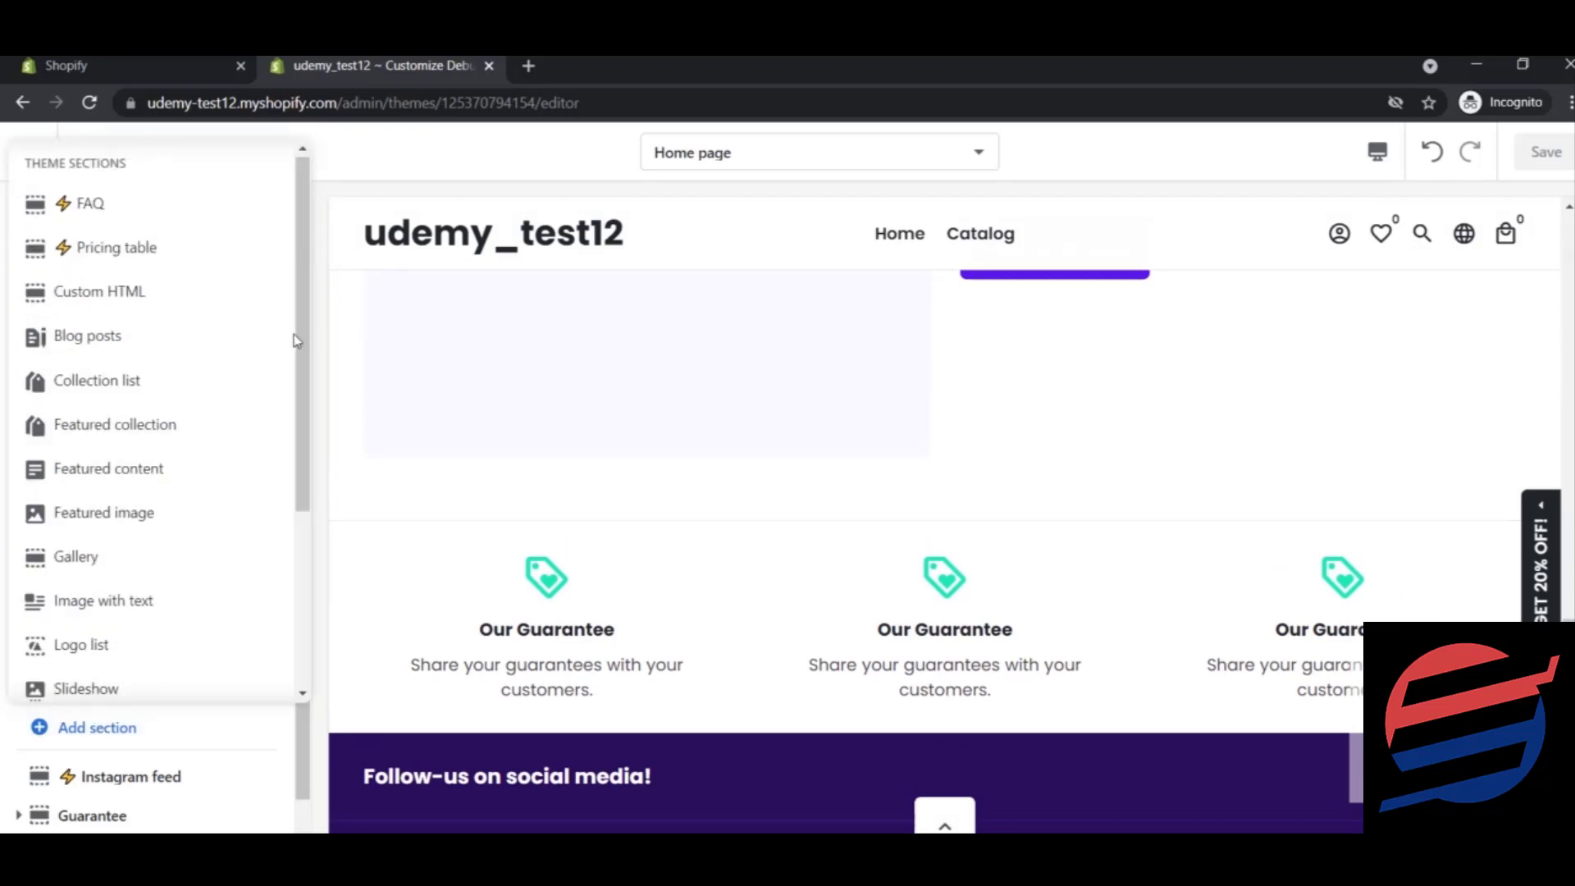
left_click_drag(300, 331, 310, 493)
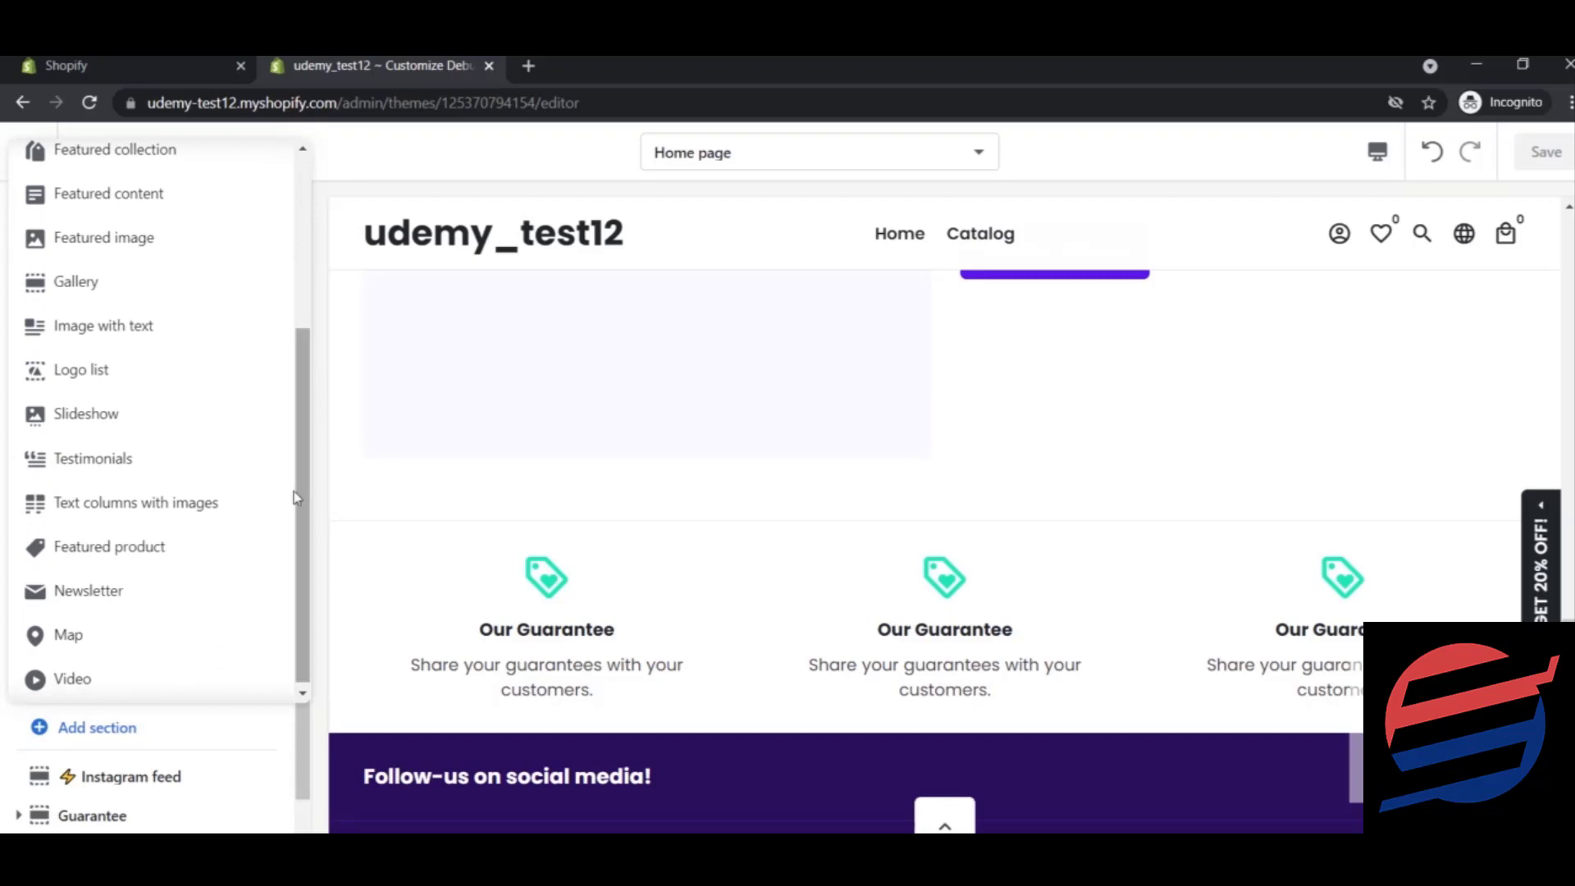